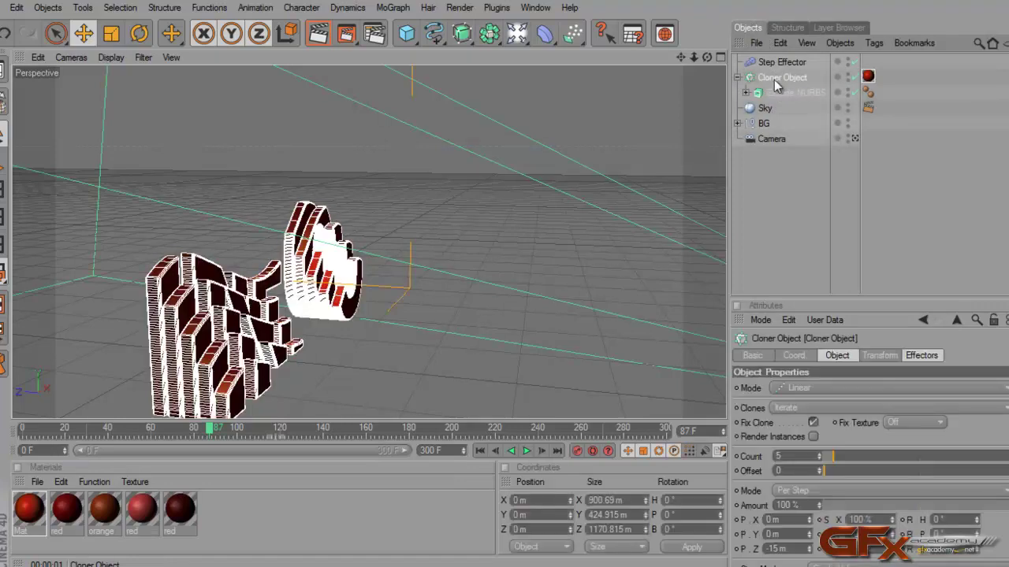
Step: Delete the red material tag from the Cloner Object
left_click(867, 76)
key("Delete")
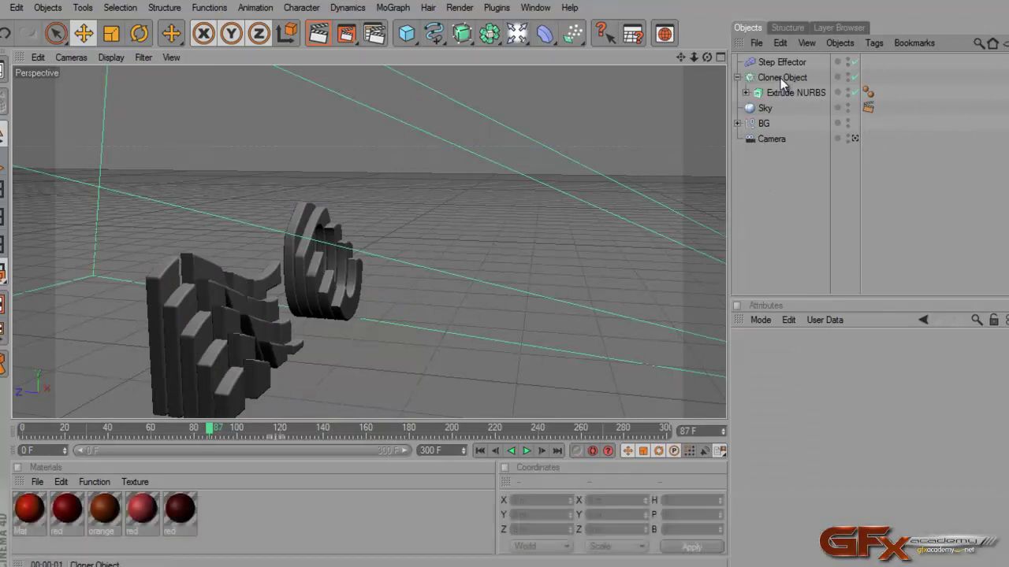
Step: Add a Shader Effector to the Cloner Object and turn off its Scale transform
left_click(780, 78)
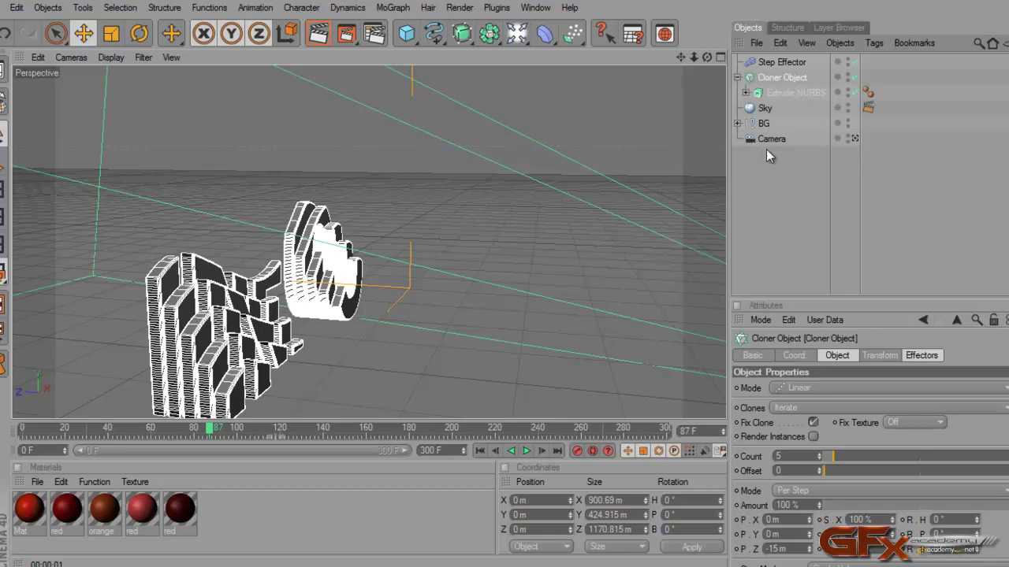
left_click(392, 8)
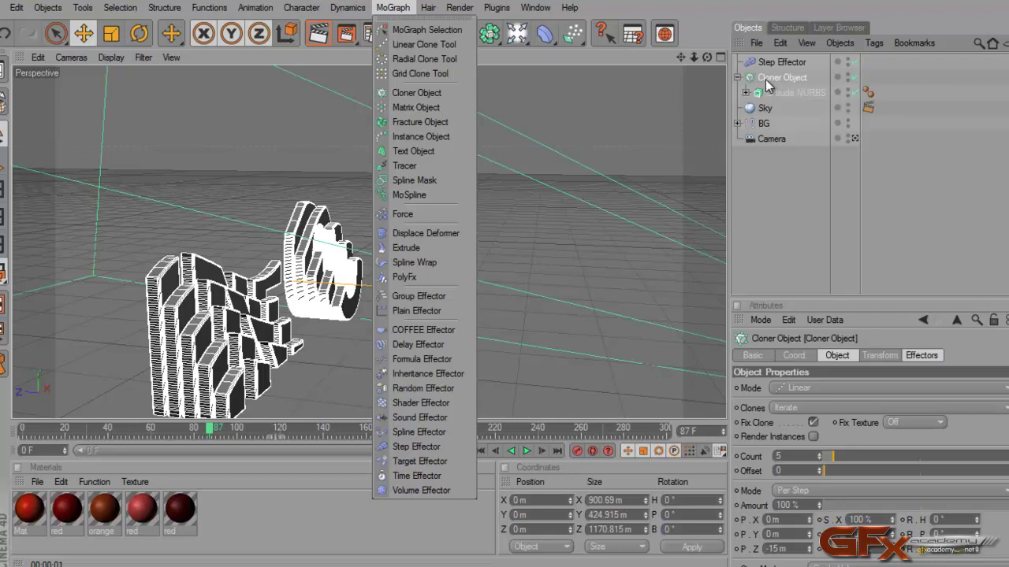
left_click(424, 403)
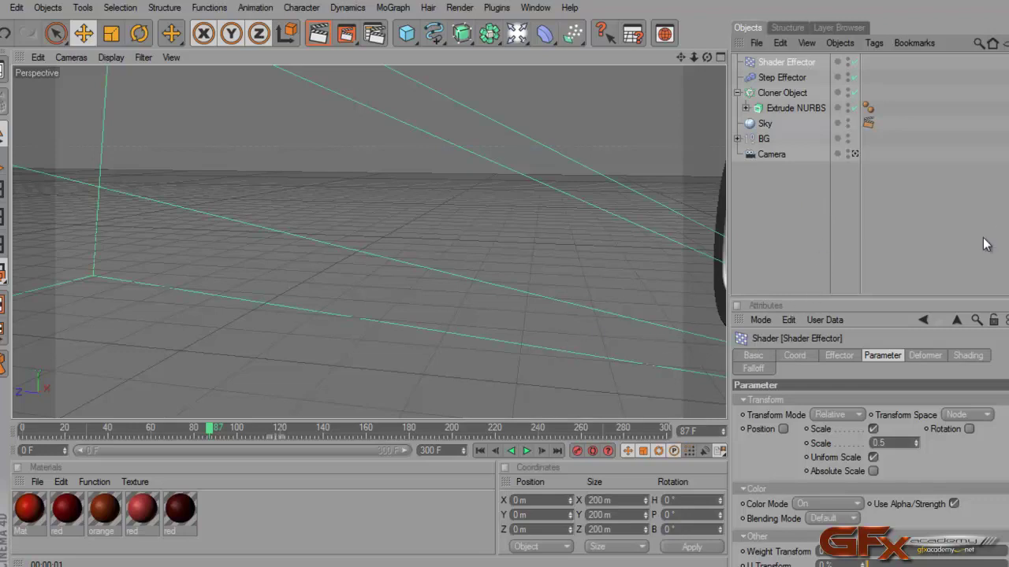
left_click(872, 428)
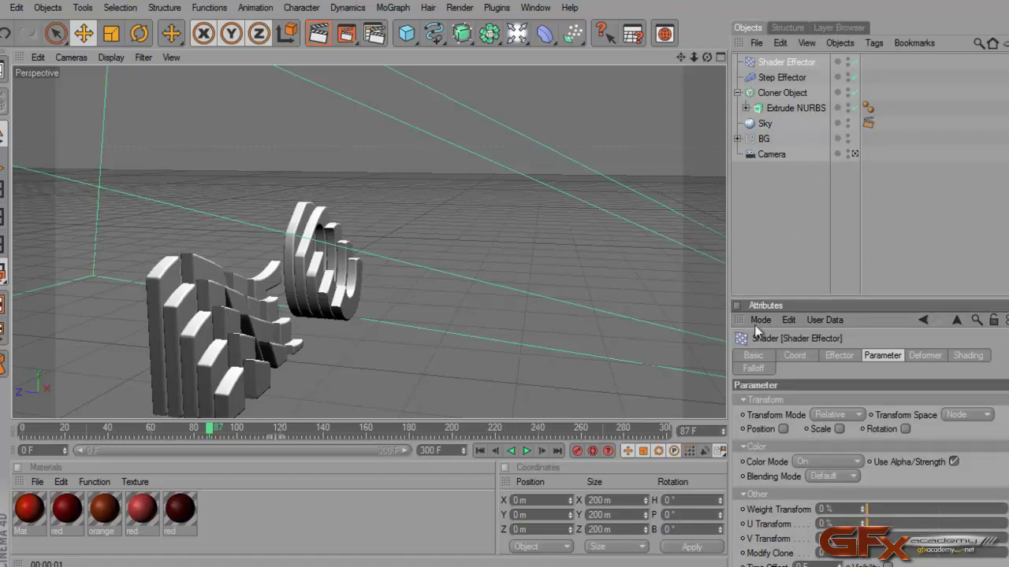
Step: Examine the Shader Effector's shading channel options alongside its transform and colour parameters
left_click(966, 356)
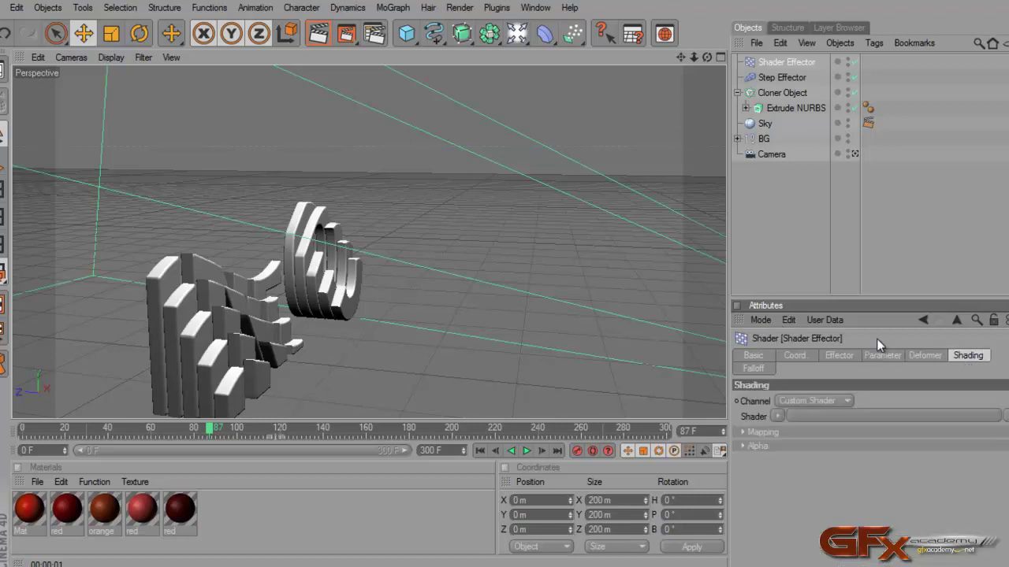
left_click_drag(830, 302, 829, 203)
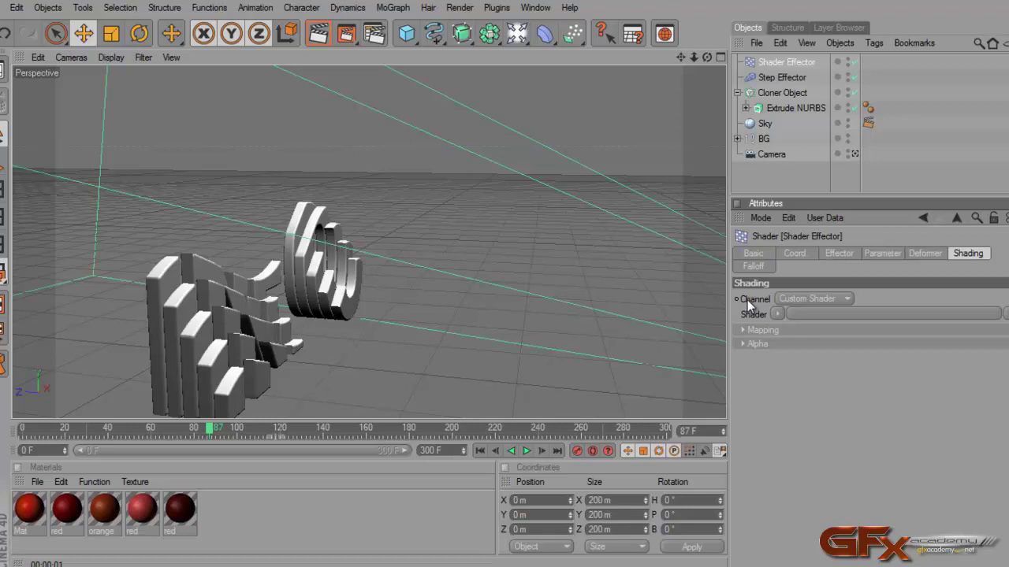
left_click(876, 254)
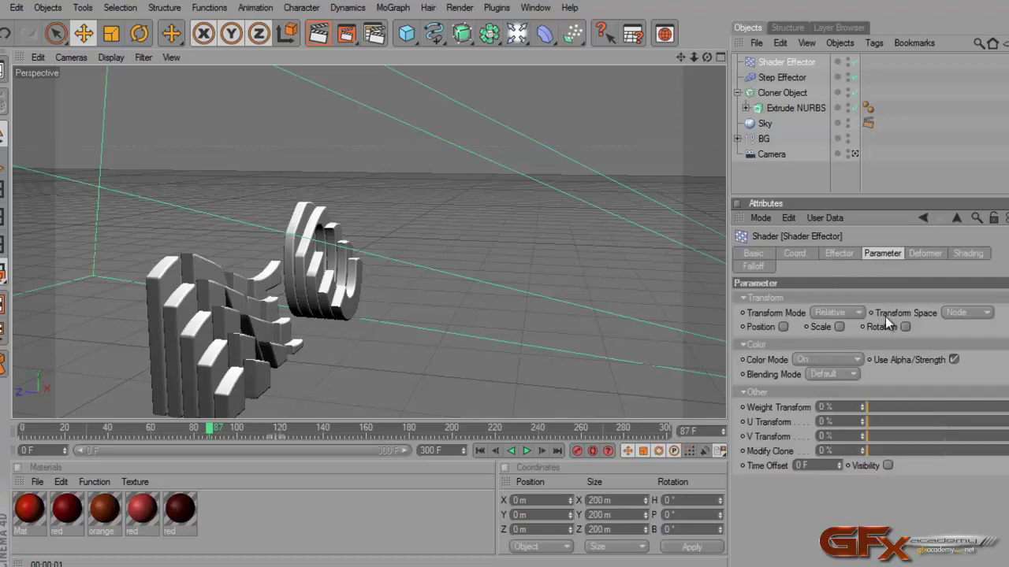
left_click(969, 251)
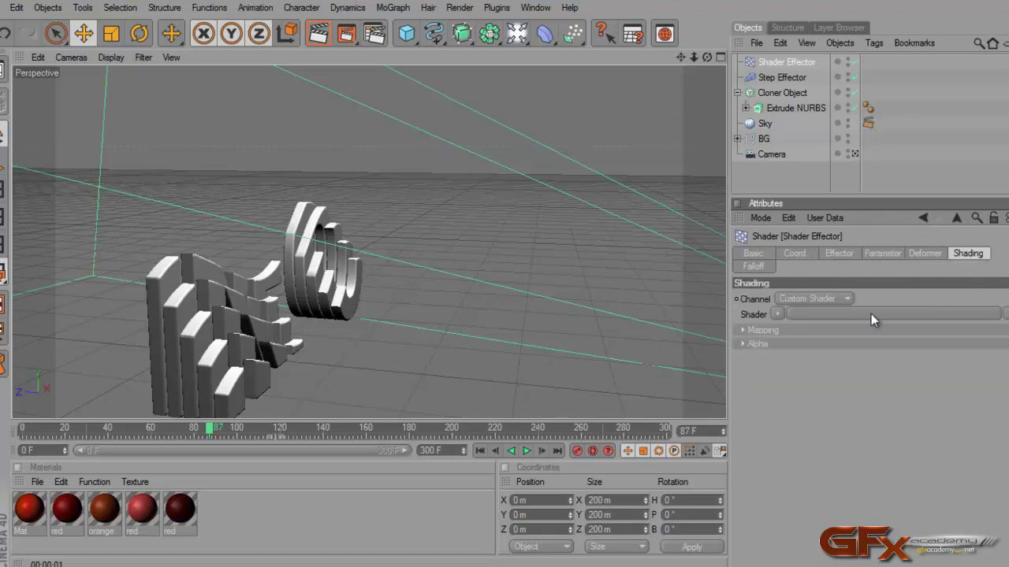
left_click(849, 297)
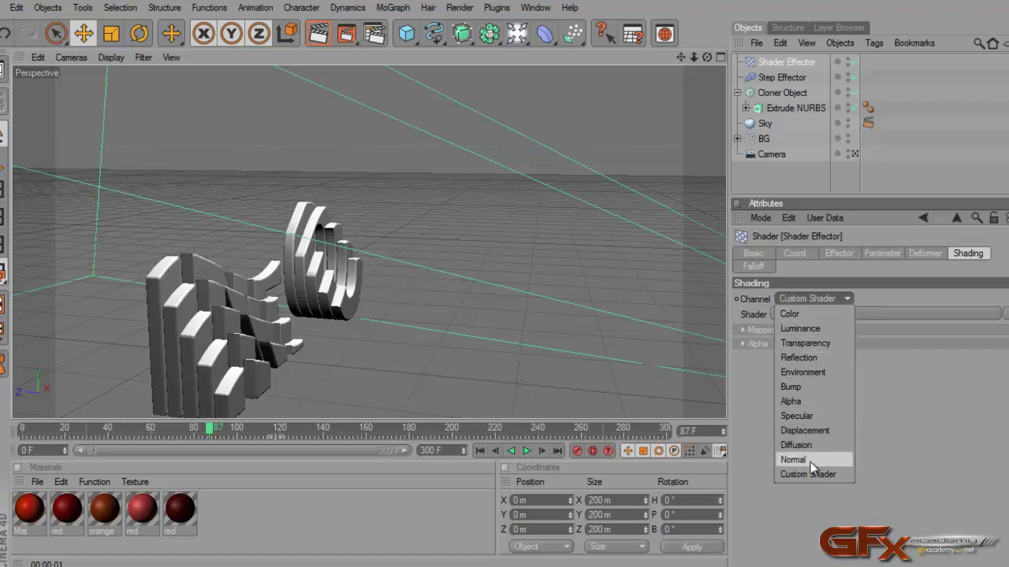
left_click(879, 250)
left_click(876, 255)
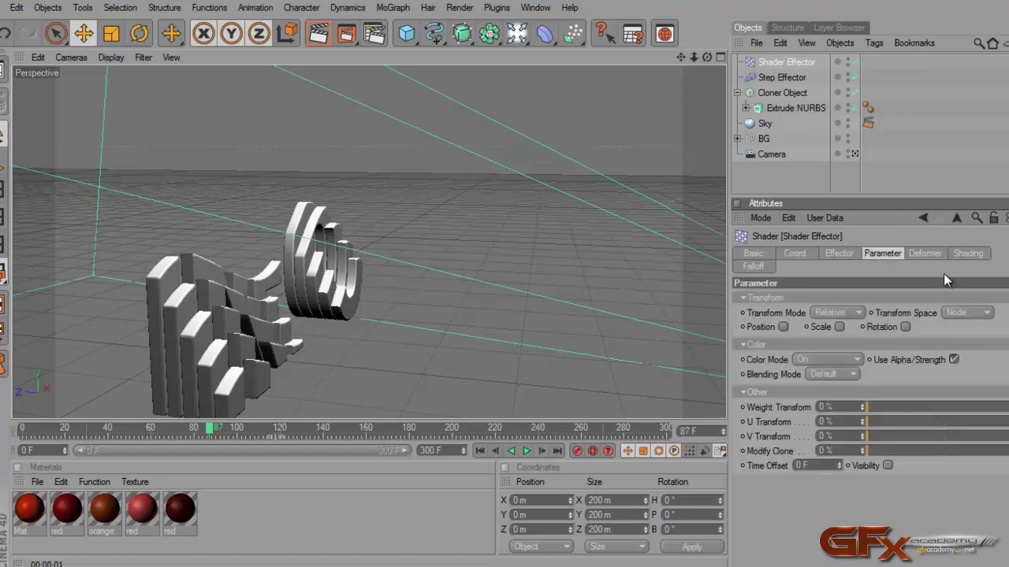
left_click(962, 256)
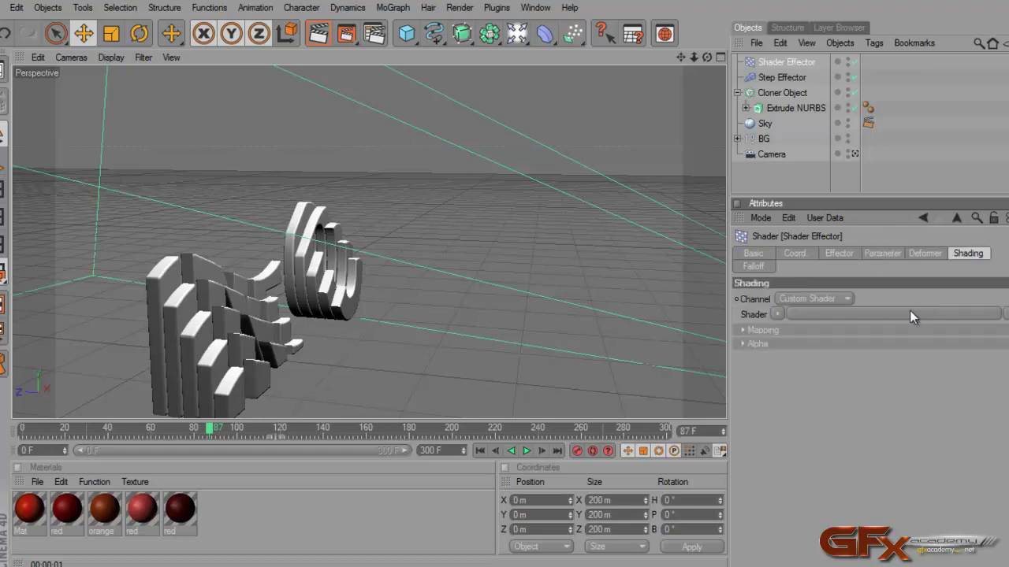
left_click(848, 299)
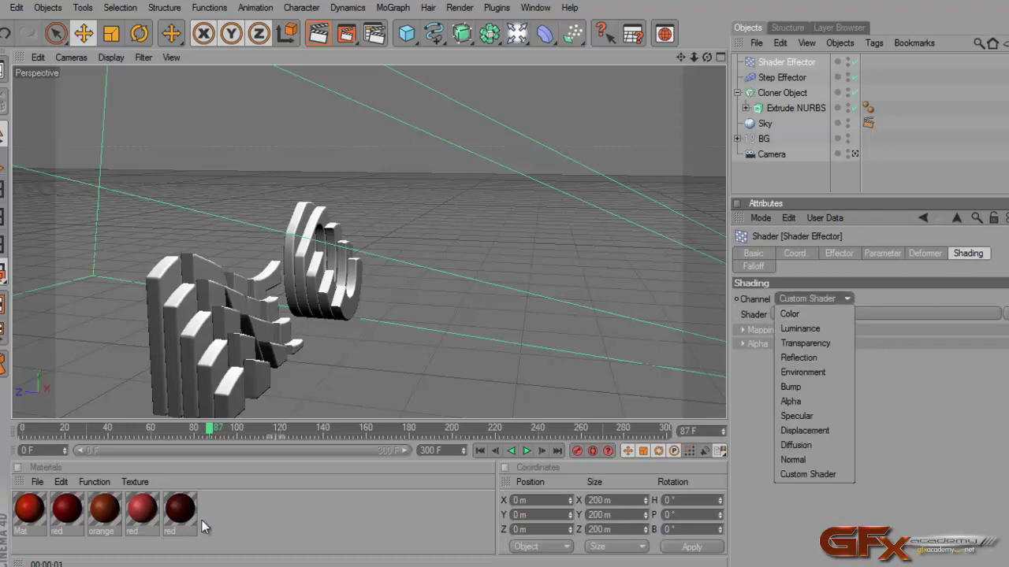
left_click(31, 514)
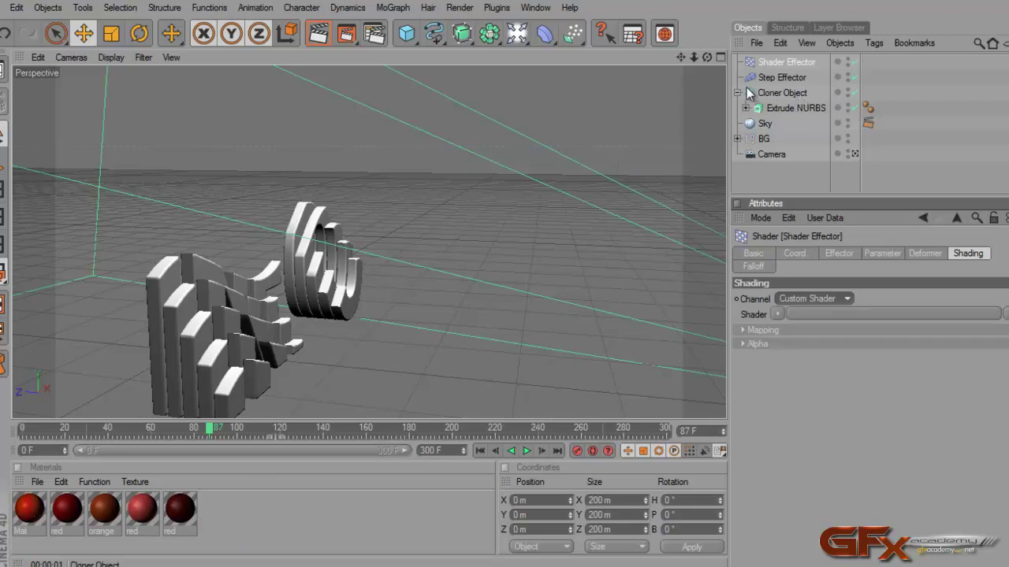
Step: Set the Shader Effector's shading channel to Color and try to assign the material Mat directly as its texture tag
left_click(837, 293)
left_click(820, 315)
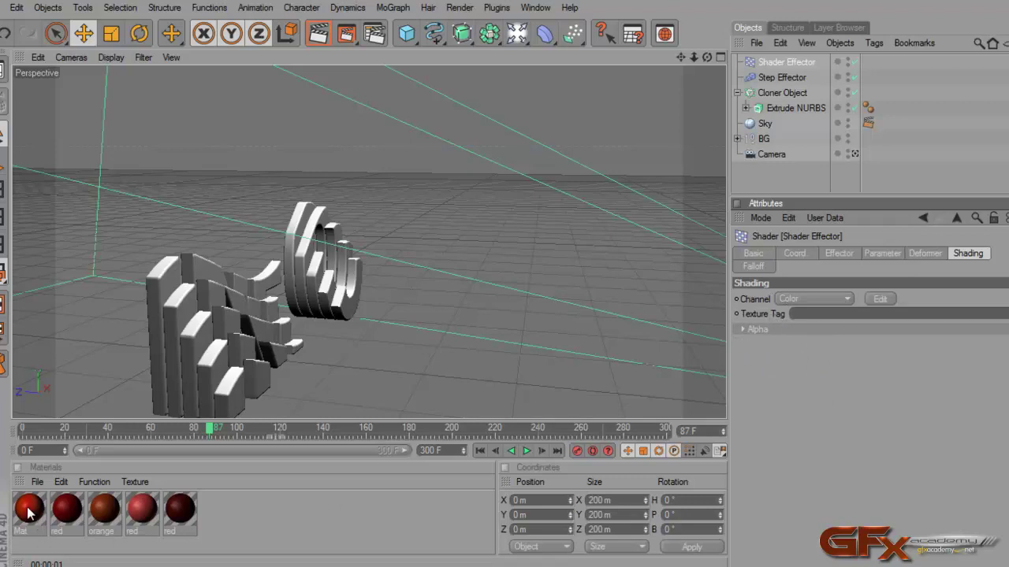
left_click_drag(31, 513, 825, 313)
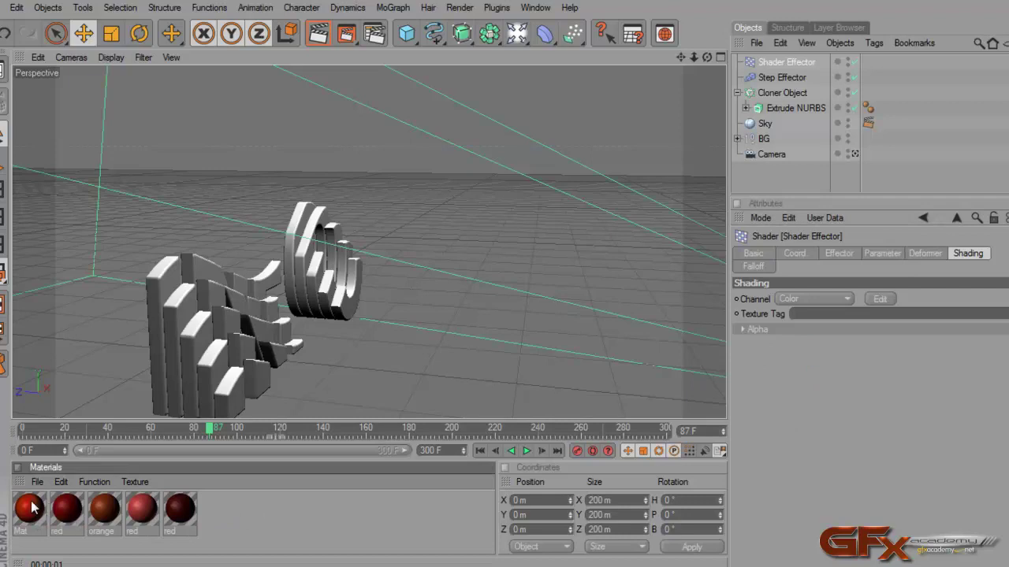
Step: Apply the material Mat to the Shader Effector and link the resulting tag as its shading Texture Tag
left_click_drag(32, 508, 866, 62)
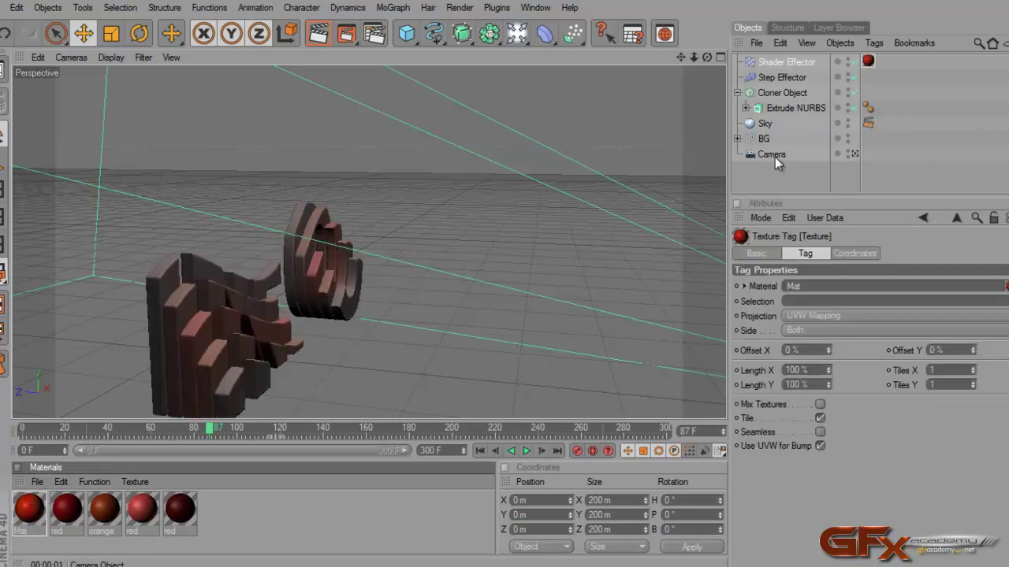
left_click(812, 63)
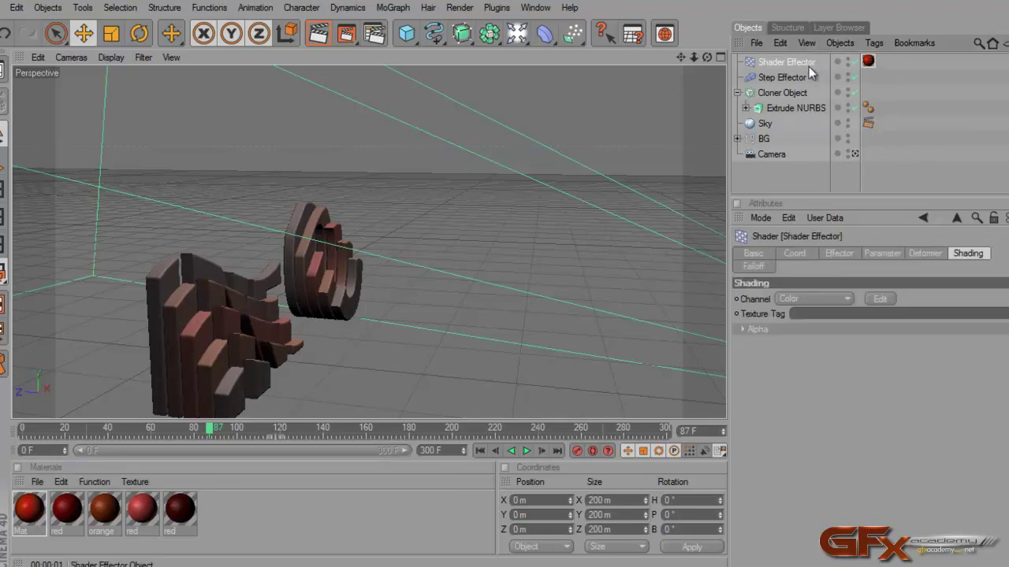
left_click_drag(866, 63, 808, 316)
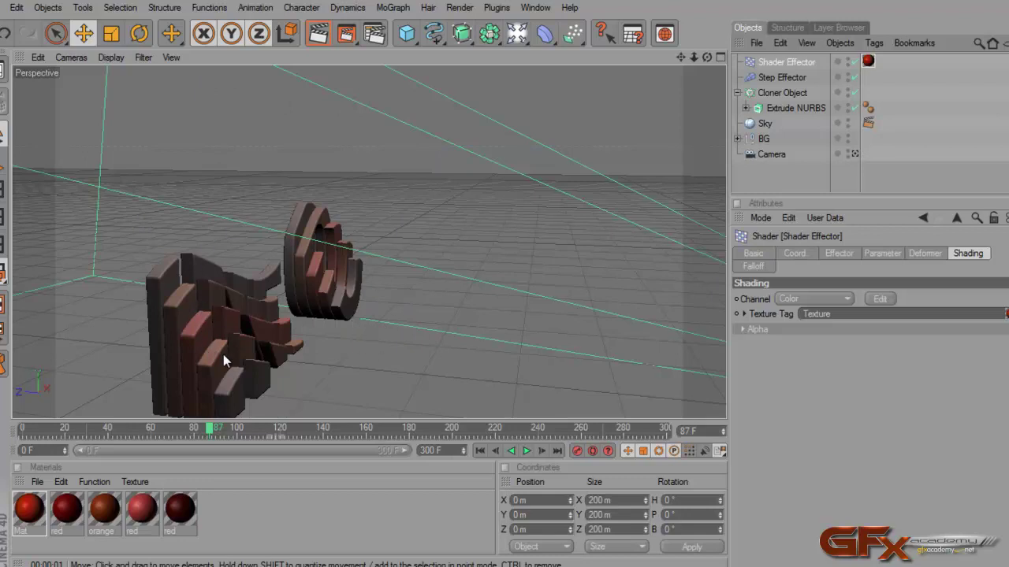
Step: Keep the Shader Effector's Color Mode at On and disable Use Alpha/Strength
left_click(884, 253)
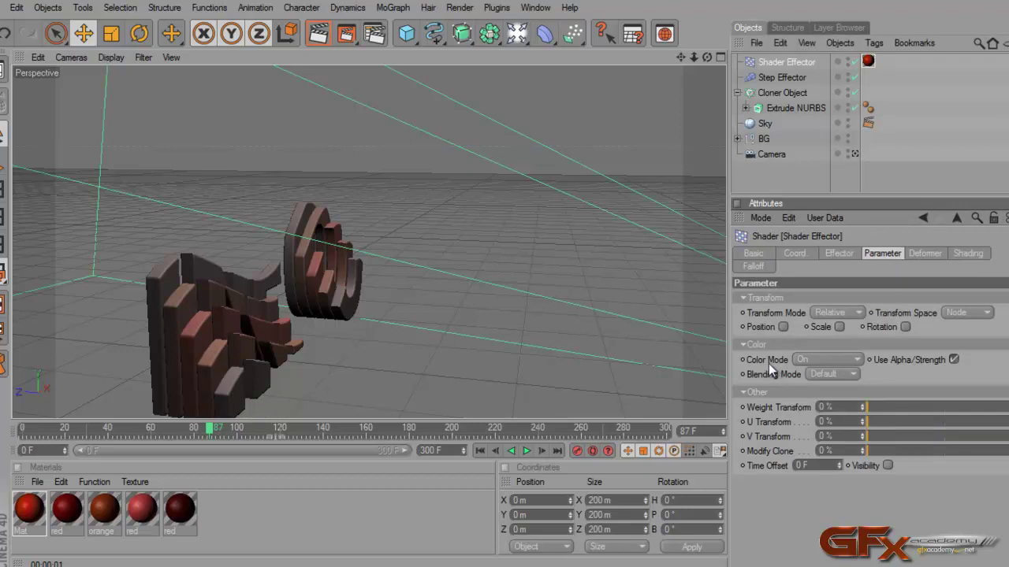
left_click(818, 360)
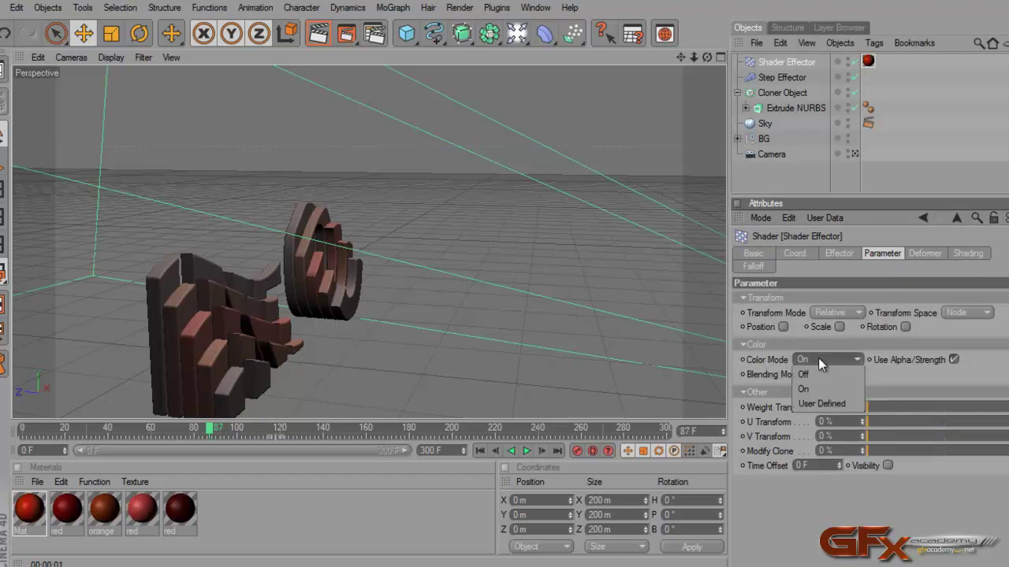
left_click(818, 358)
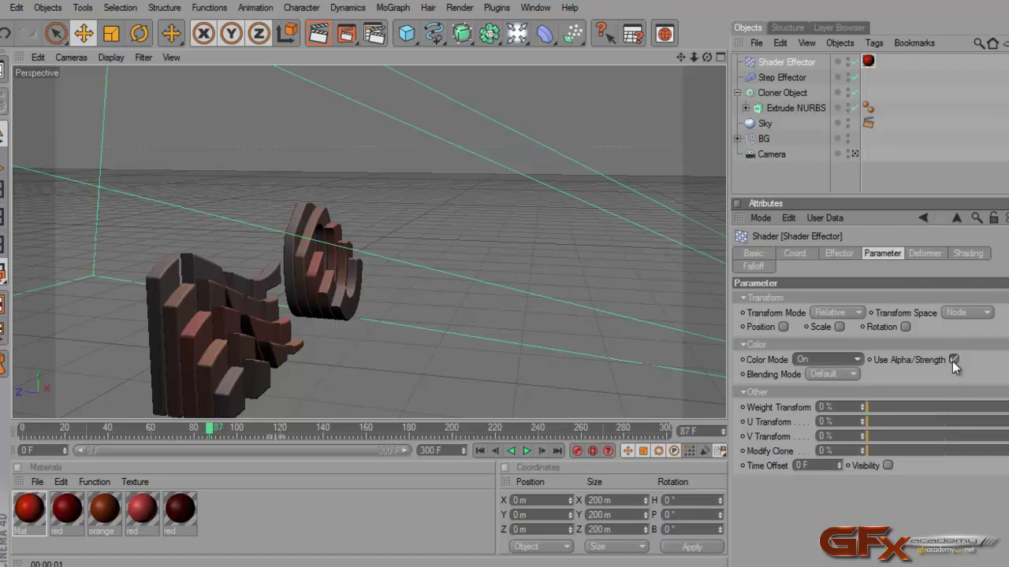
left_click(953, 359)
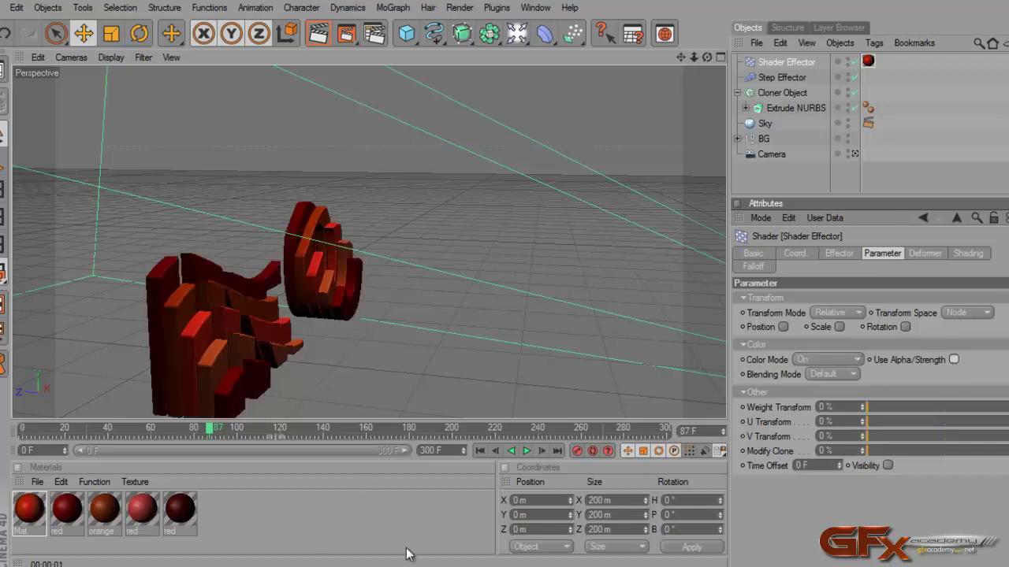
Step: Preview-render the coloured text through the scene camera, then leave that camera and render the default perspective view
key("ctrl+r")
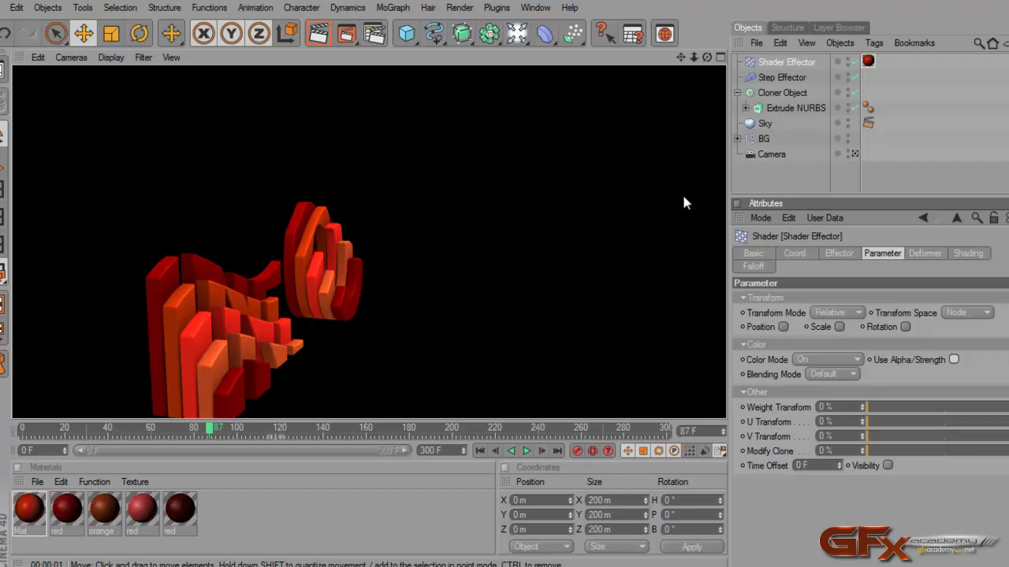
left_click(856, 153)
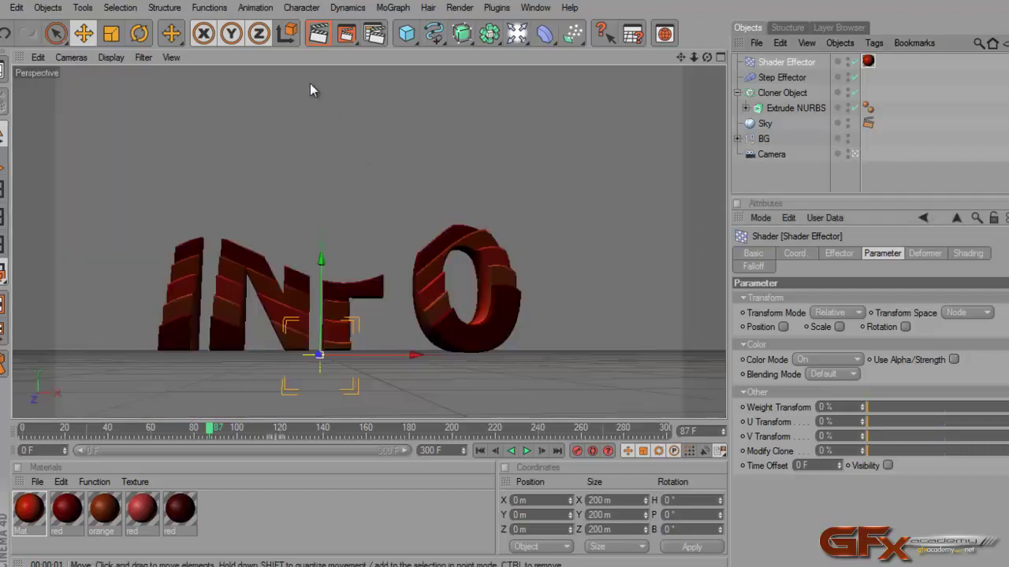
left_click(318, 33)
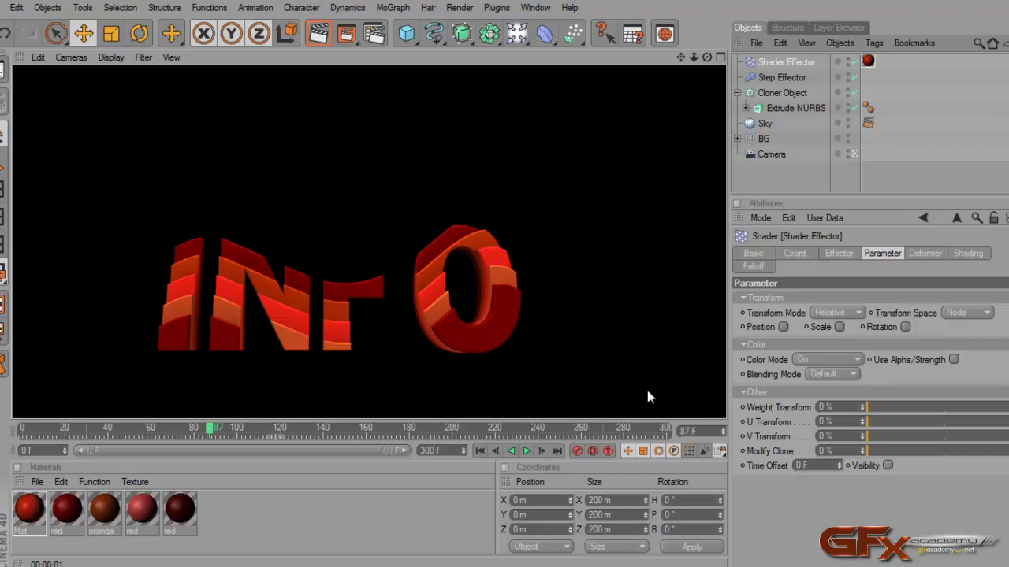
Step: Turn on viewport visibility and rendering for the GB Objects layer
left_click(821, 28)
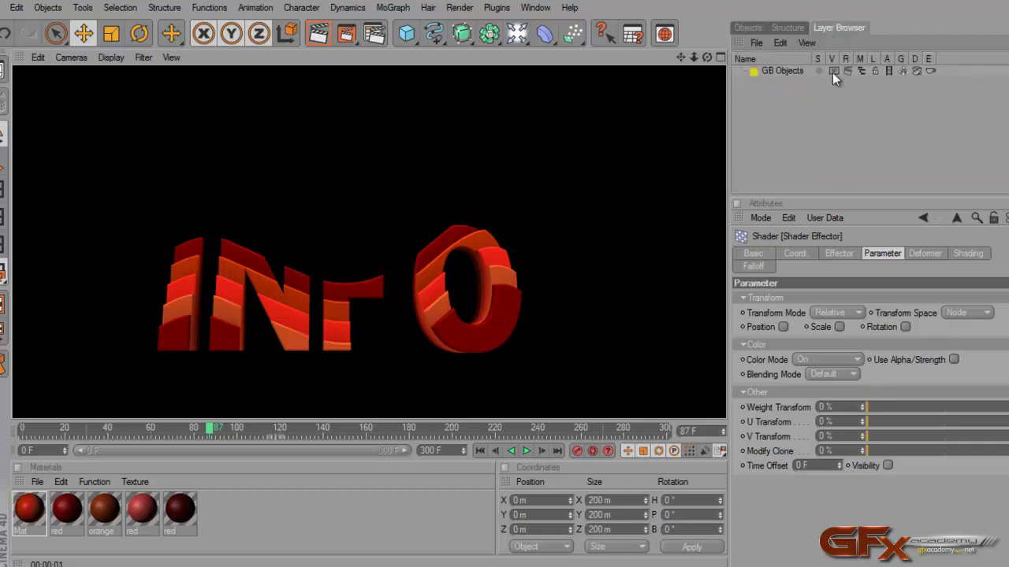
left_click(834, 71)
left_click(849, 71)
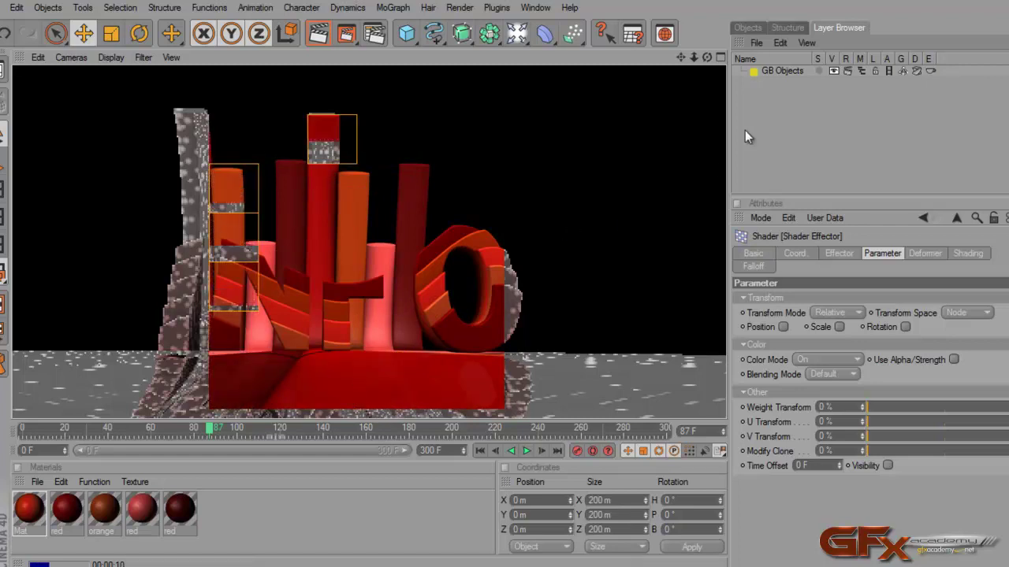
Step: Select the Camera object and move the timeline to frame 100
left_click(751, 26)
left_click(771, 155)
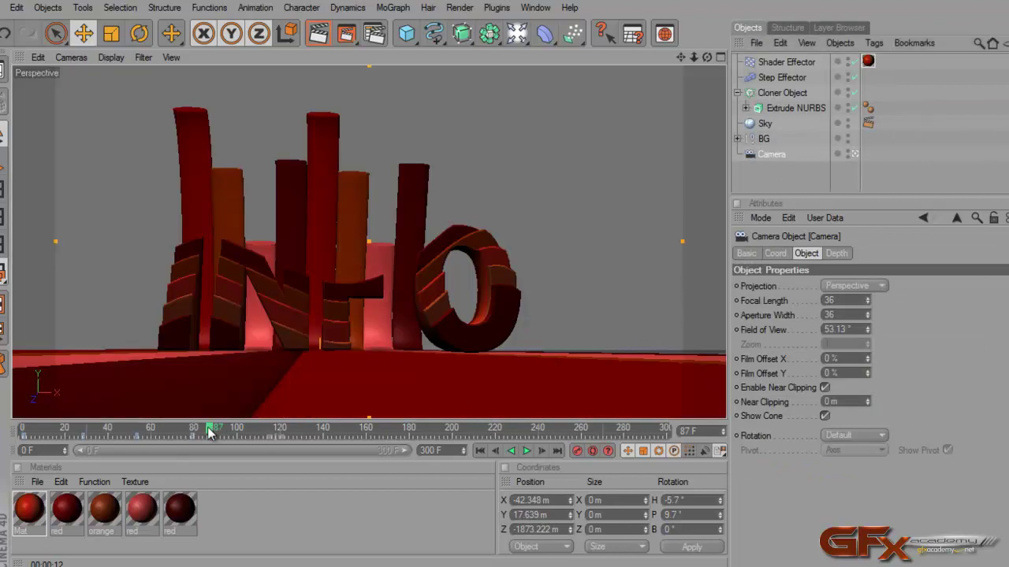
mouse_move(212, 432)
left_mouse_down()
mouse_move(191, 438)
mouse_move(236, 438)
mouse_move(134, 432)
mouse_move(237, 435)
left_mouse_up()
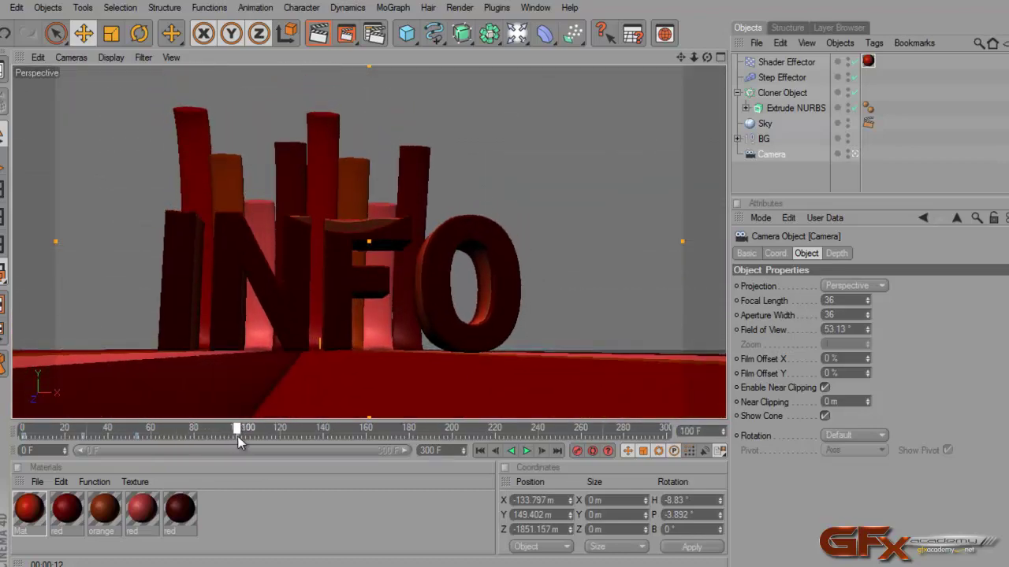
Step: Select the Cloner Object and inspect the INFO text against the background strips from other viewing angles
left_click(785, 93)
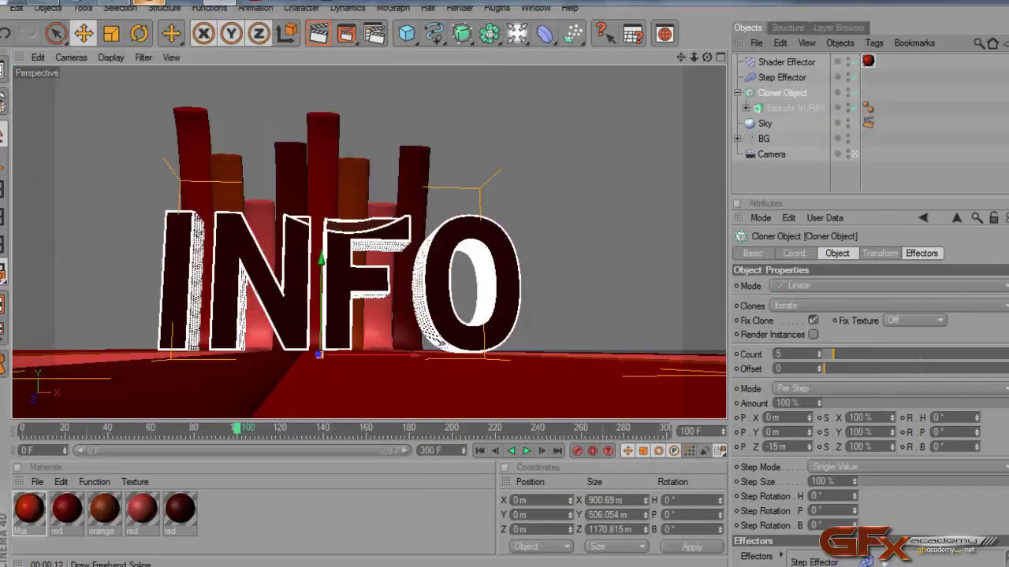
left_click_drag(707, 58, 504, 278)
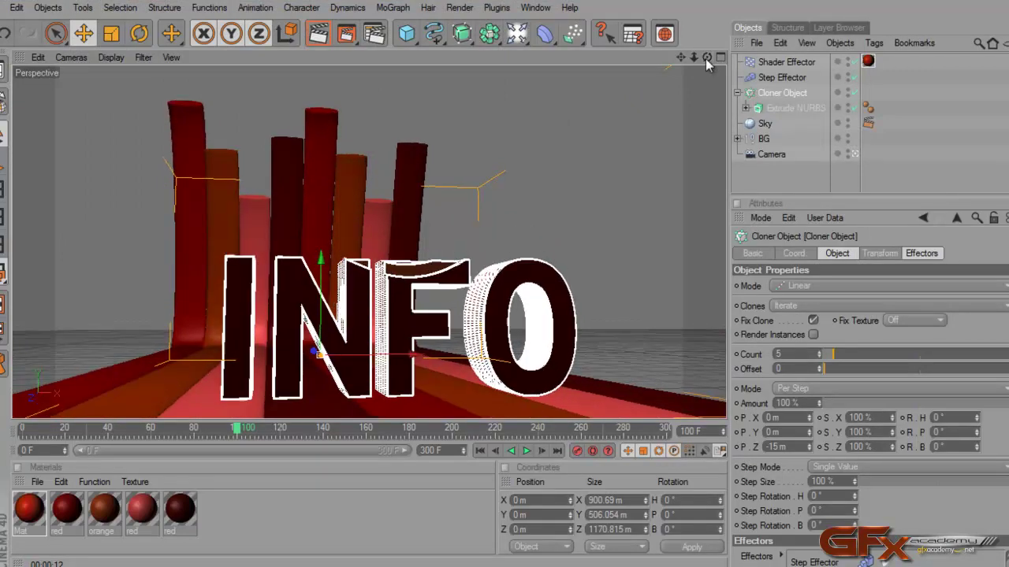
middle_click_drag(506, 276, 520, 232, "alt")
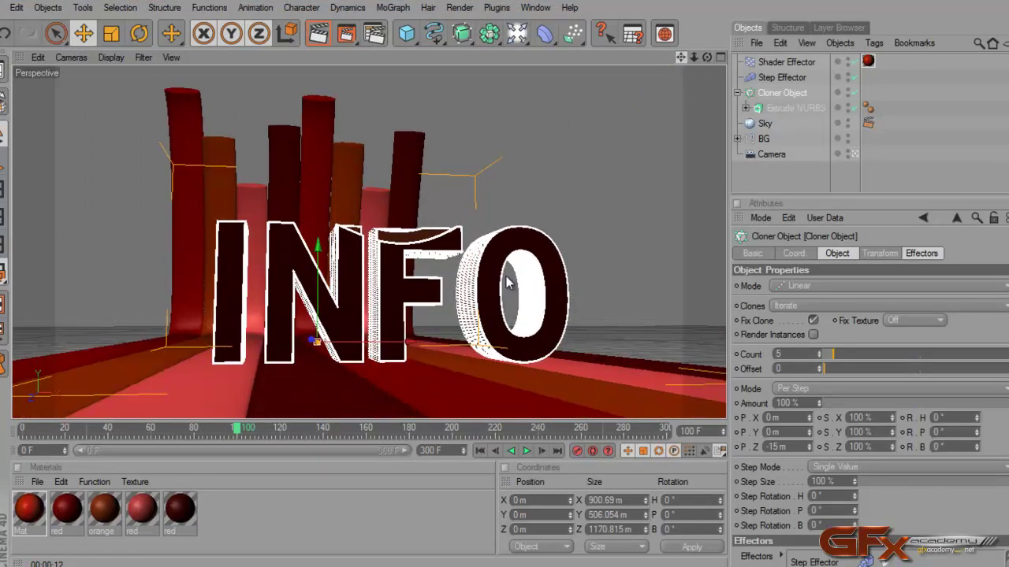
right_click_drag(560, 243, 599, 220, "alt")
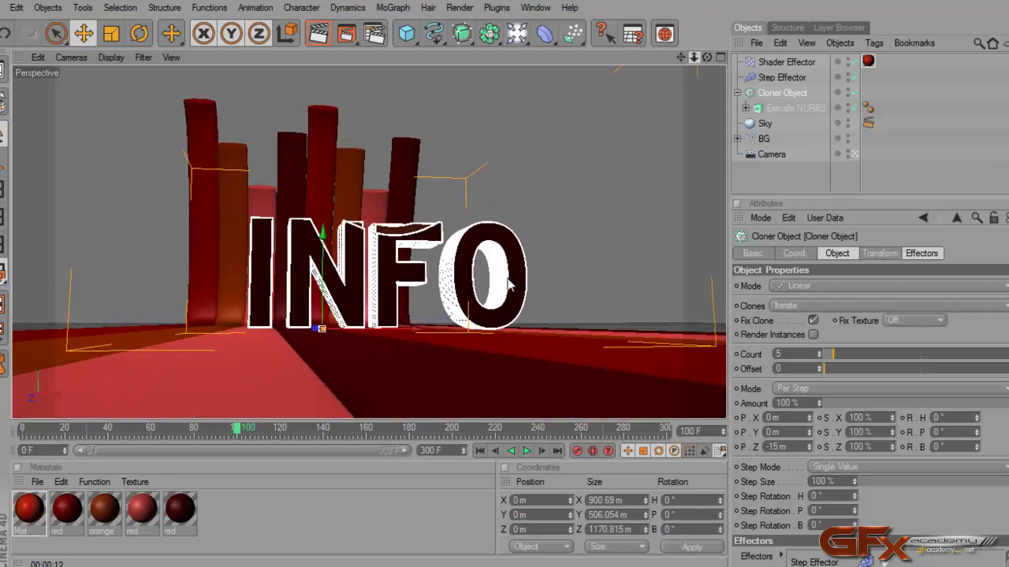
left_click_drag(508, 285, 507, 286, "alt")
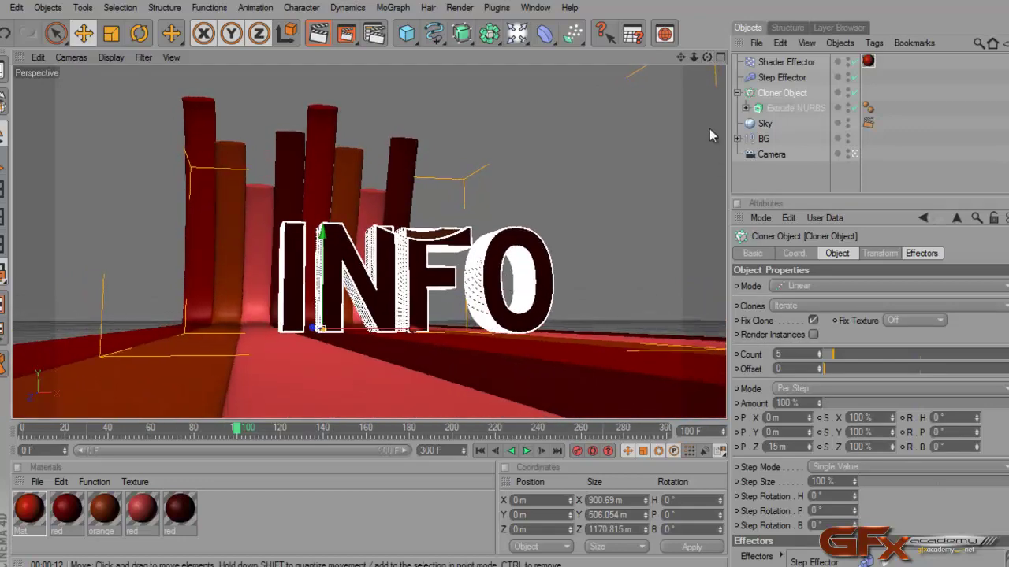
Step: Reframe the scene camera on the INFO text and key its position at about X -289, Y 121, Z -2024 m on frame 100
left_click_drag(508, 277, 508, 285, "alt")
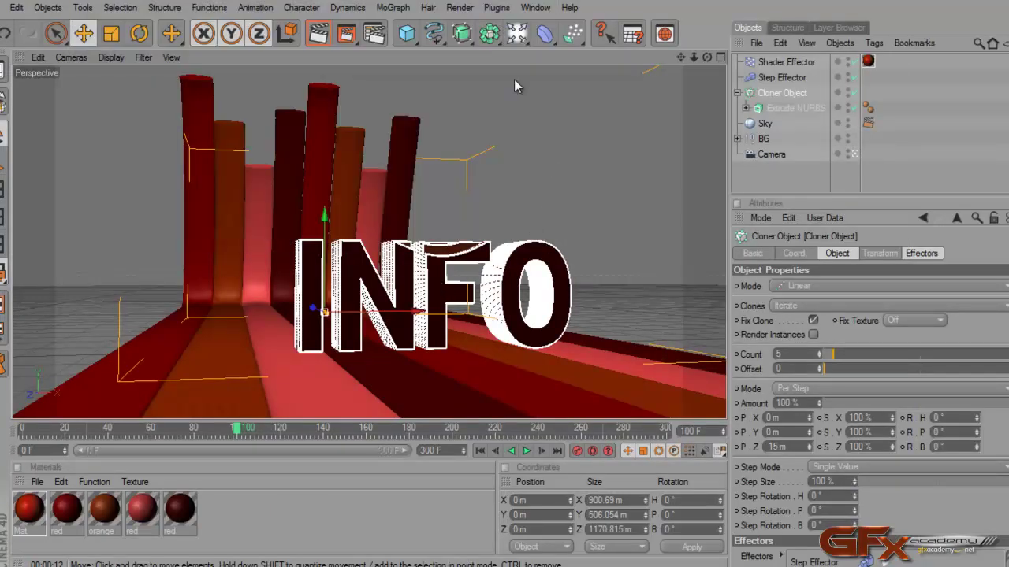
left_click_drag(517, 33, 566, 160)
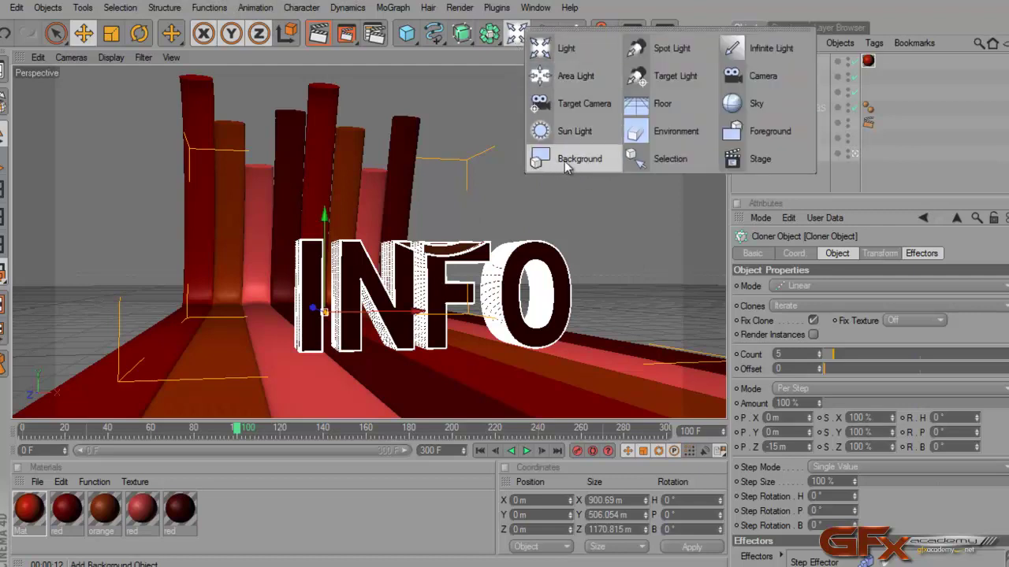
left_click_drag(572, 162, 937, 183)
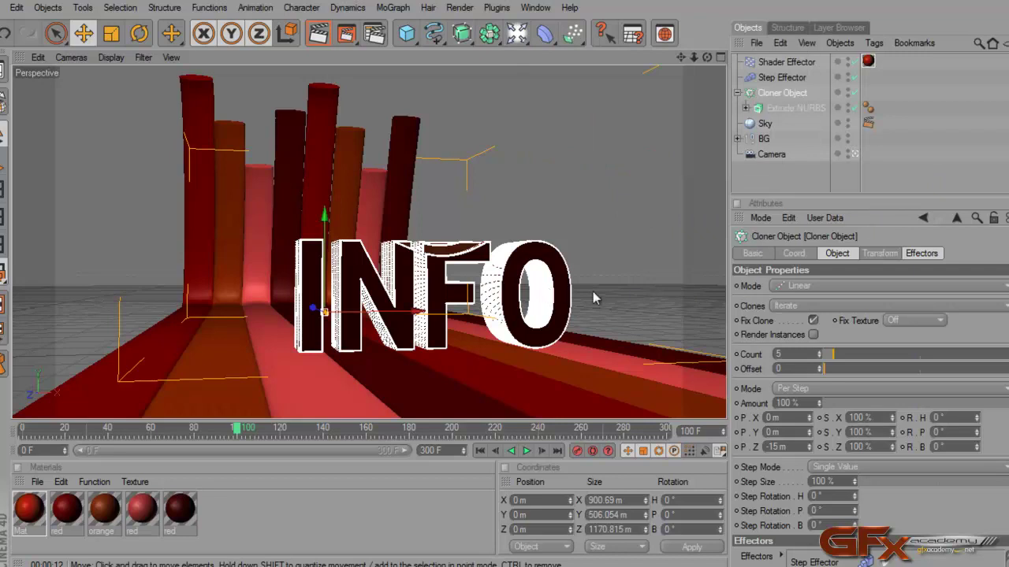
left_click(769, 155)
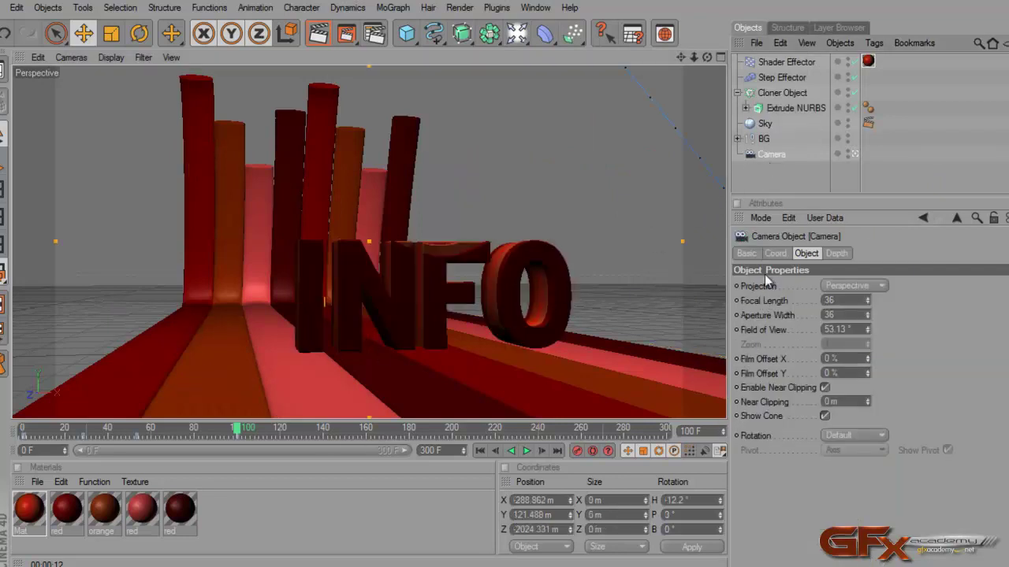
left_click(776, 253)
left_click(737, 315, "ctrl")
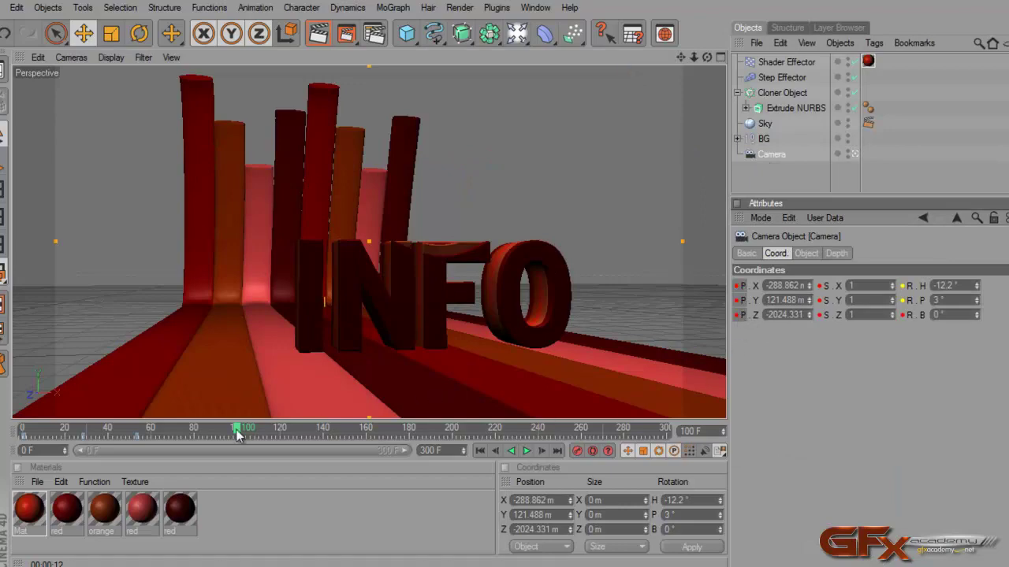
mouse_move(236, 426)
left_mouse_down()
mouse_move(98, 435)
mouse_move(238, 441)
left_mouse_up()
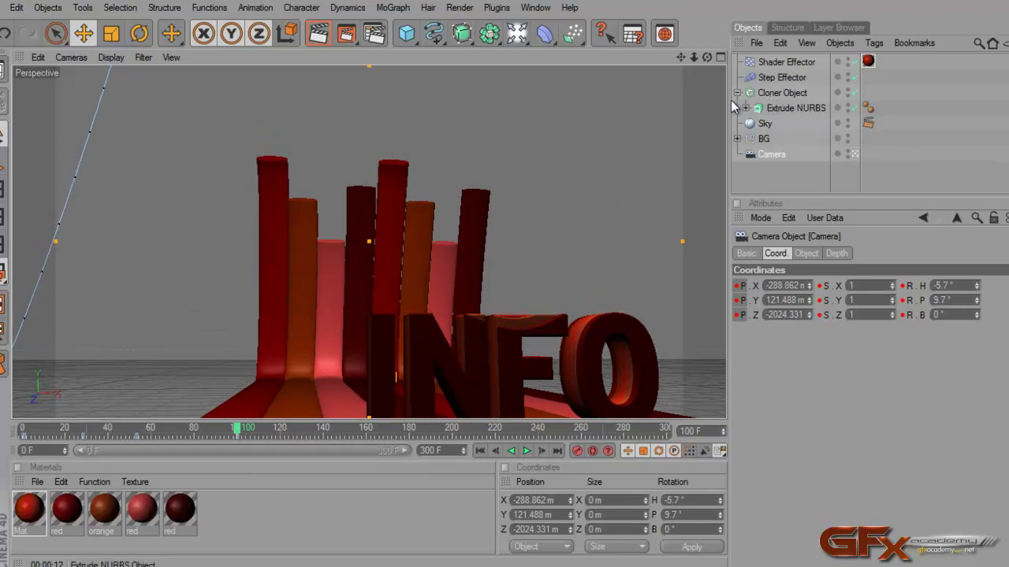
Step: Reframe the camera to about X -292, Y 90, Z -2275 m, heading -7.9°, pitch 4.9°, and key position and rotation at frame 100
middle_click_drag(487, 269, 509, 286, "alt")
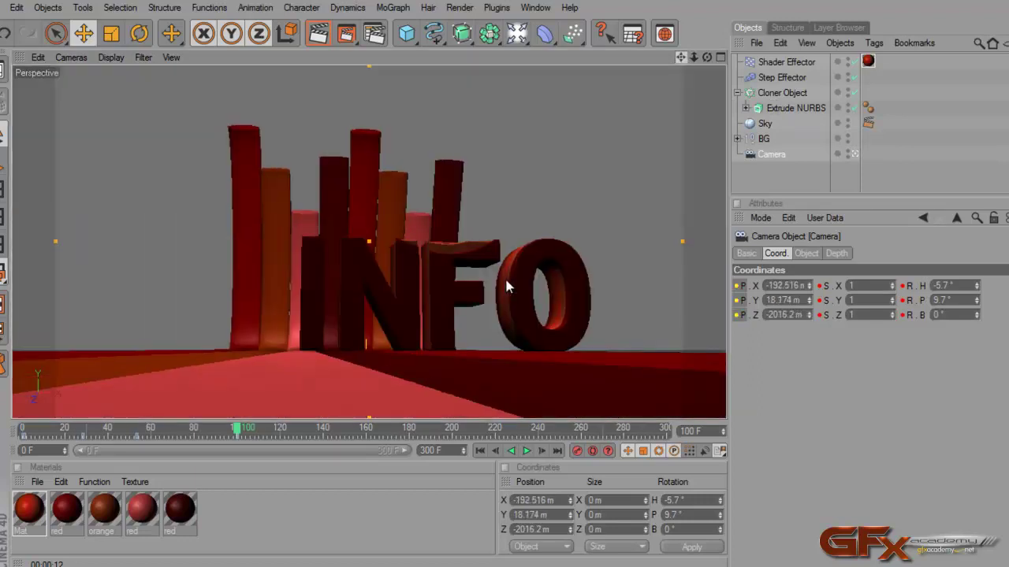
left_click(781, 93)
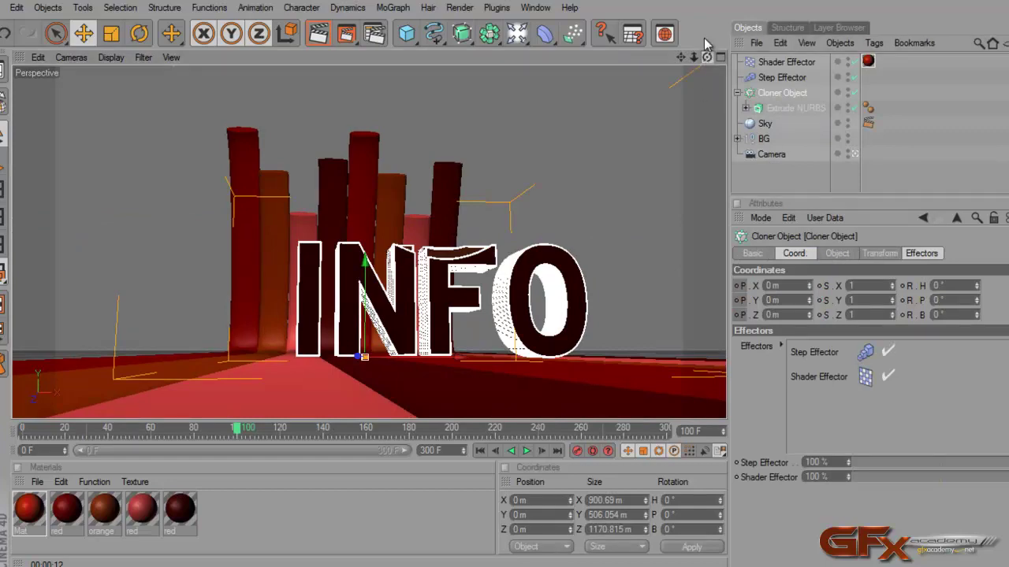
middle_click_drag(506, 276, 506, 276, "alt")
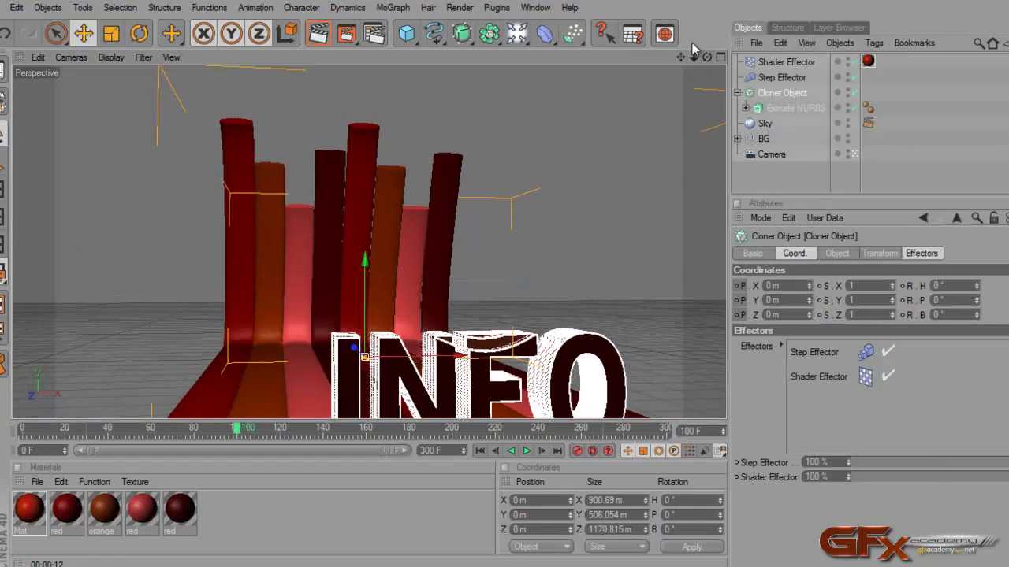
left_click_drag(679, 57, 504, 288)
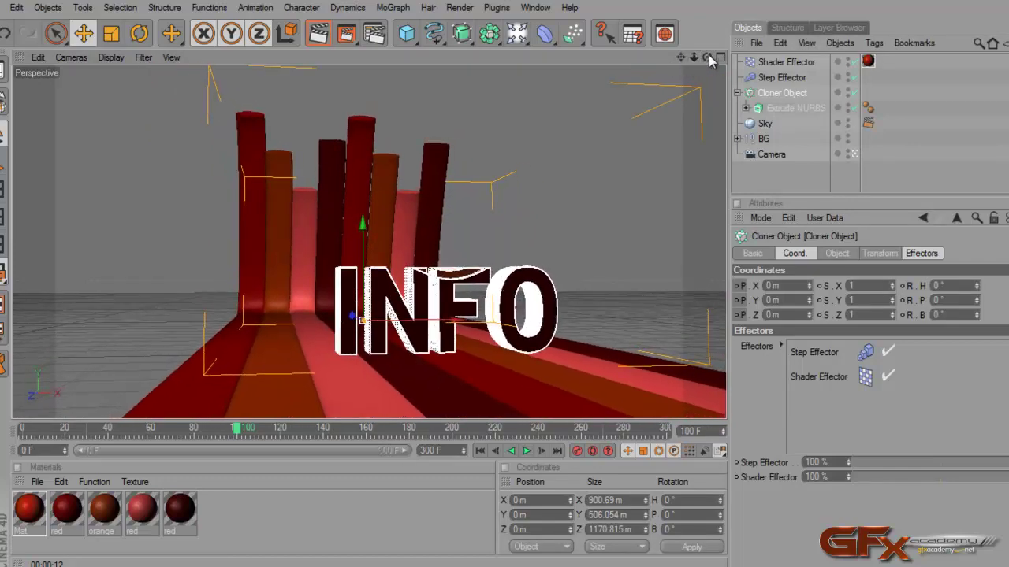
left_click_drag(708, 58, 511, 279)
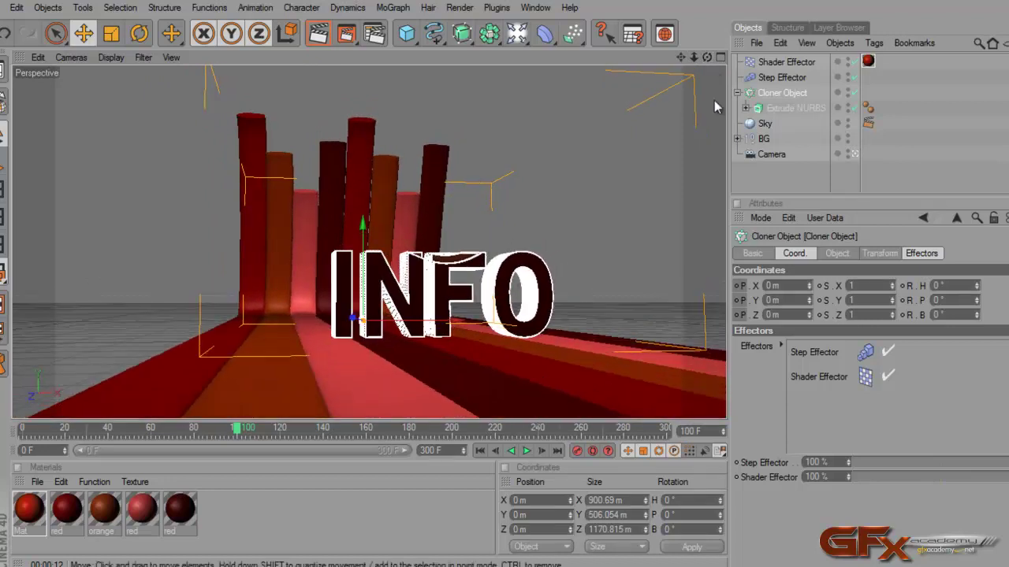
left_click(772, 155)
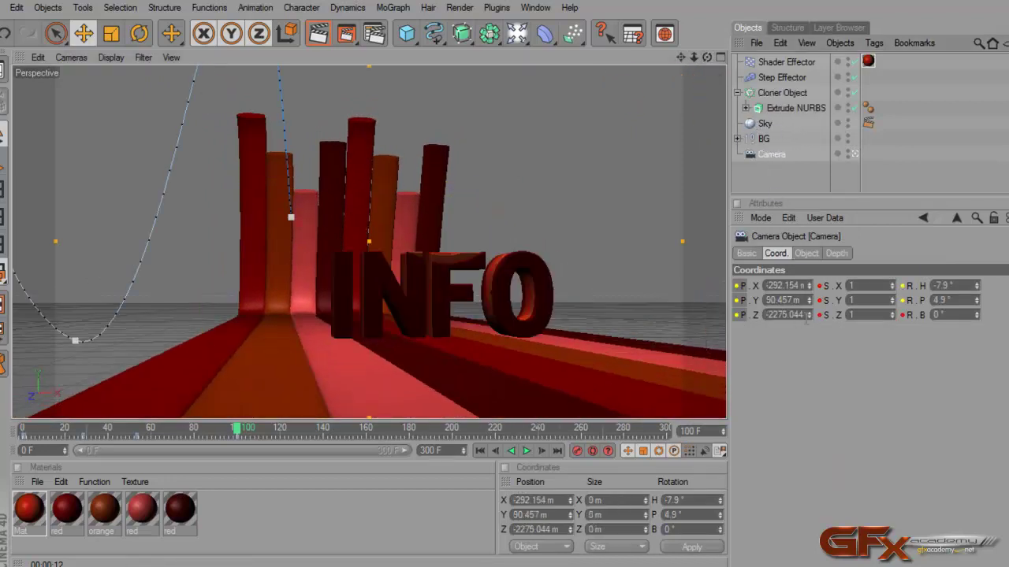
left_click(737, 316)
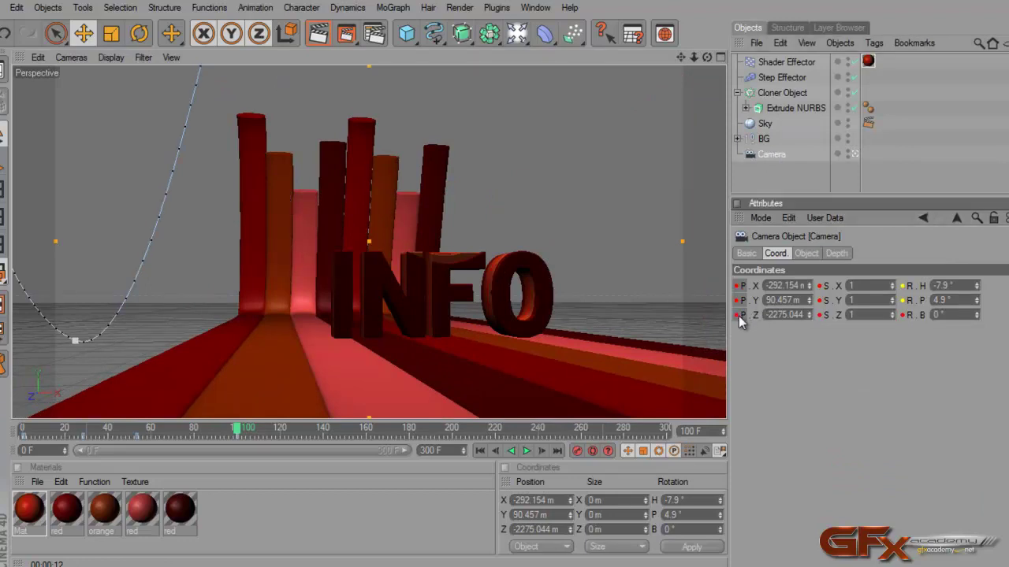
left_click(904, 288)
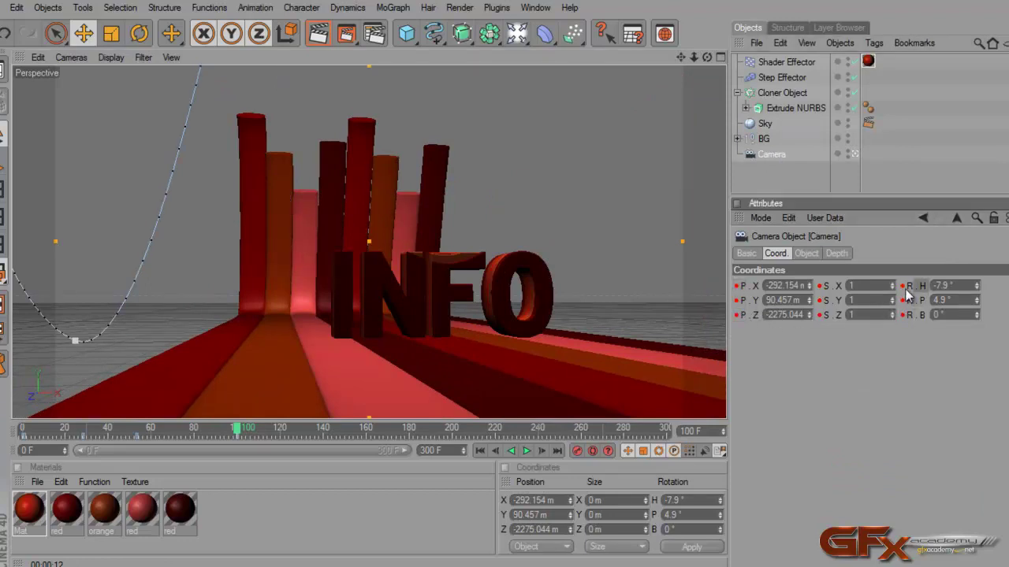
Step: At frame 98, check the INFO reference video in the browser and move the Cloner Object to about -66 m in X
mouse_move(237, 433)
left_mouse_down()
mouse_move(99, 433)
mouse_move(234, 432)
left_mouse_up()
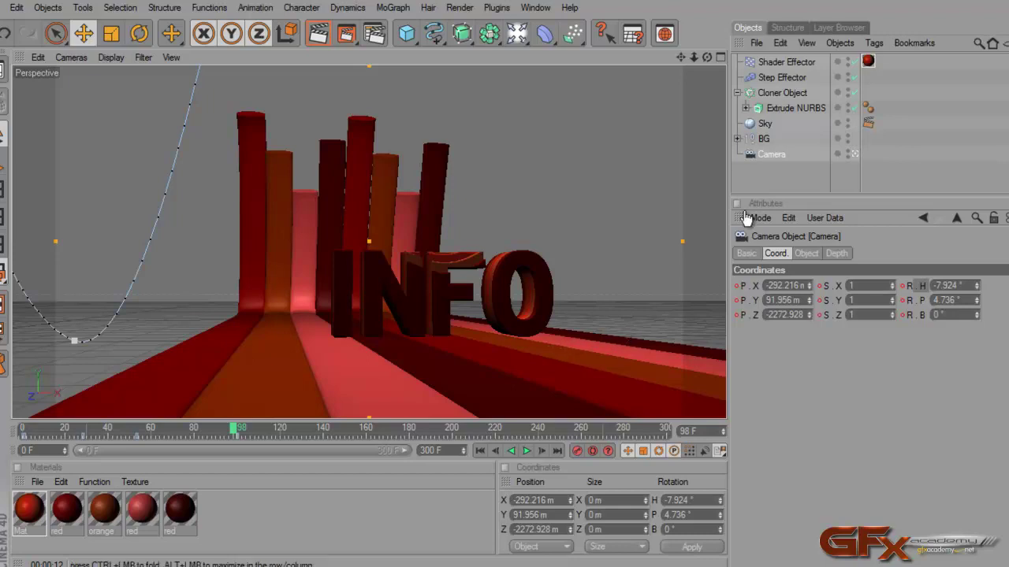
key("alt+Tab")
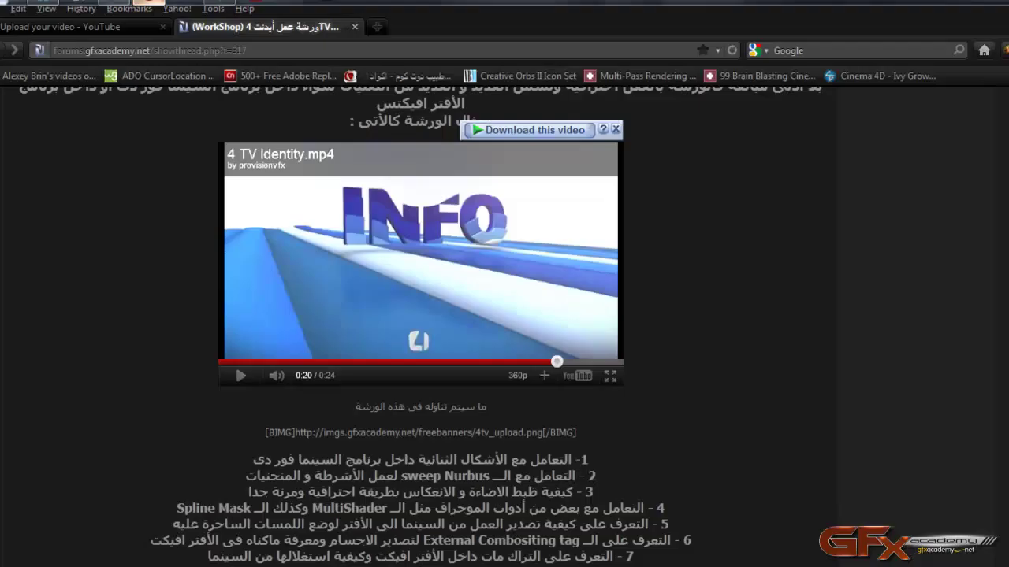
key("alt+Tab")
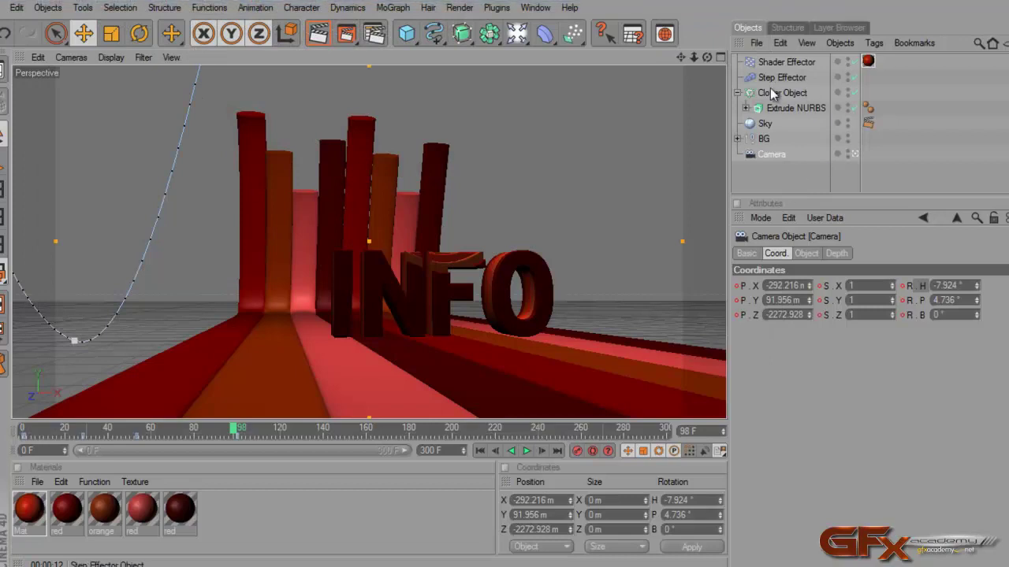
left_click(770, 93)
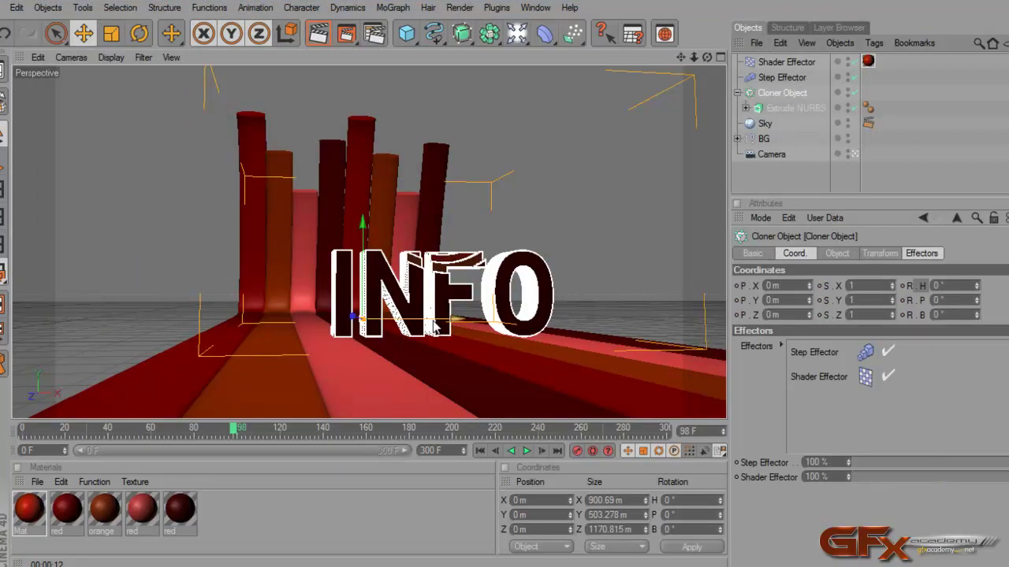
left_click_drag(509, 287, 508, 286)
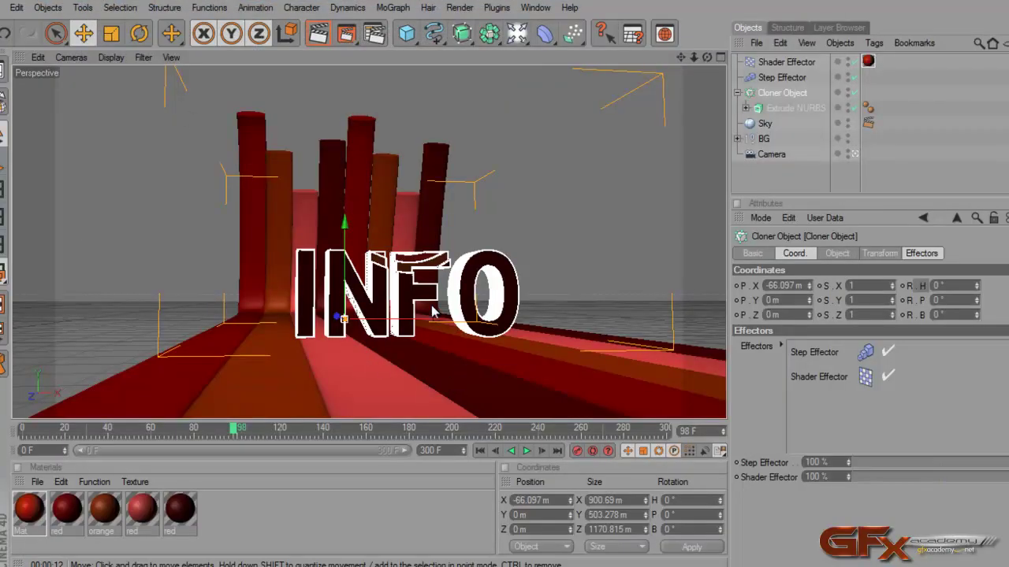
left_click(609, 227)
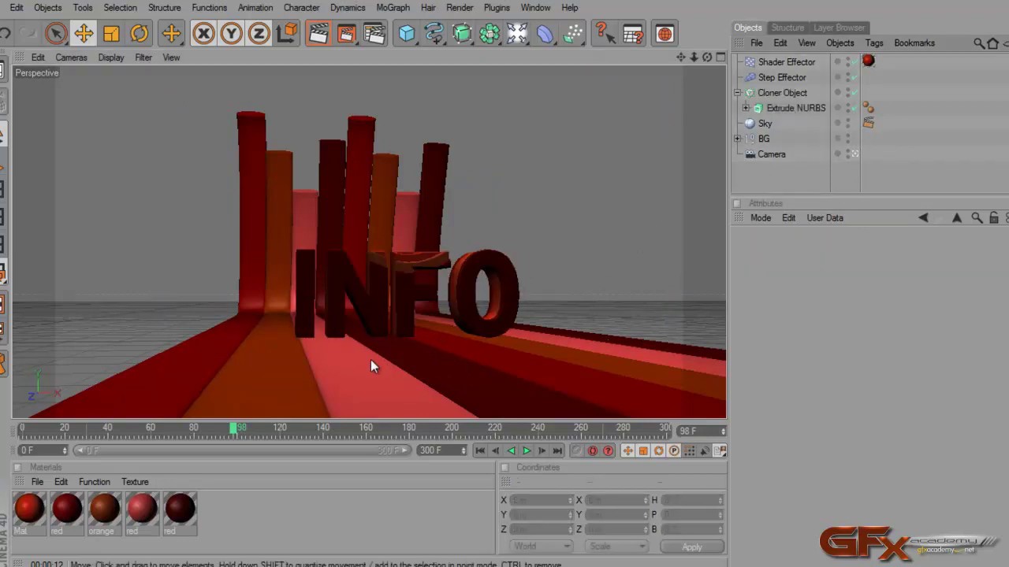
Step: Select the Shader Effector, move the timeline to frame 87 and preview-render the striped text through the scene camera
left_click(797, 93)
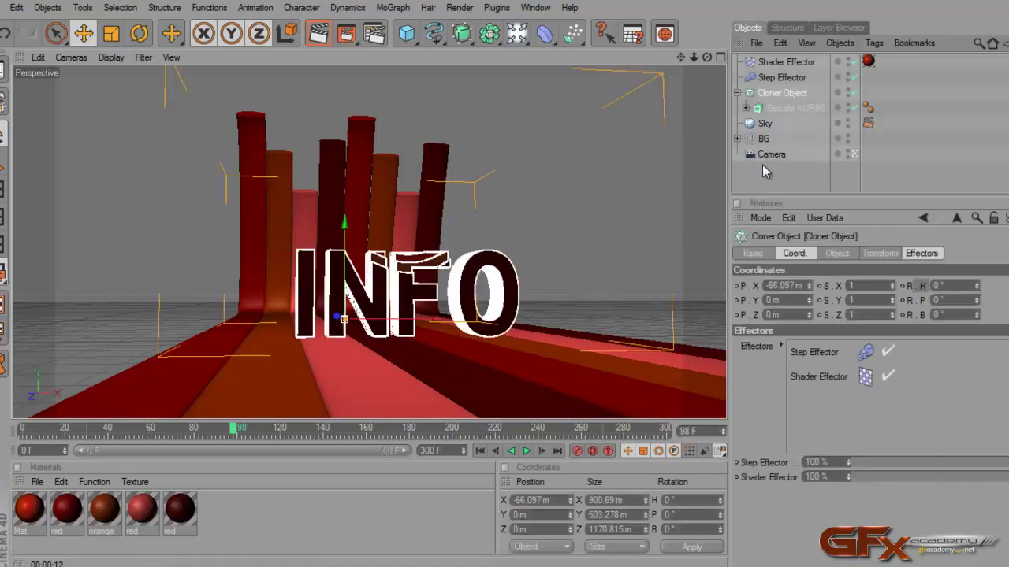
left_click(762, 167)
left_click(787, 65)
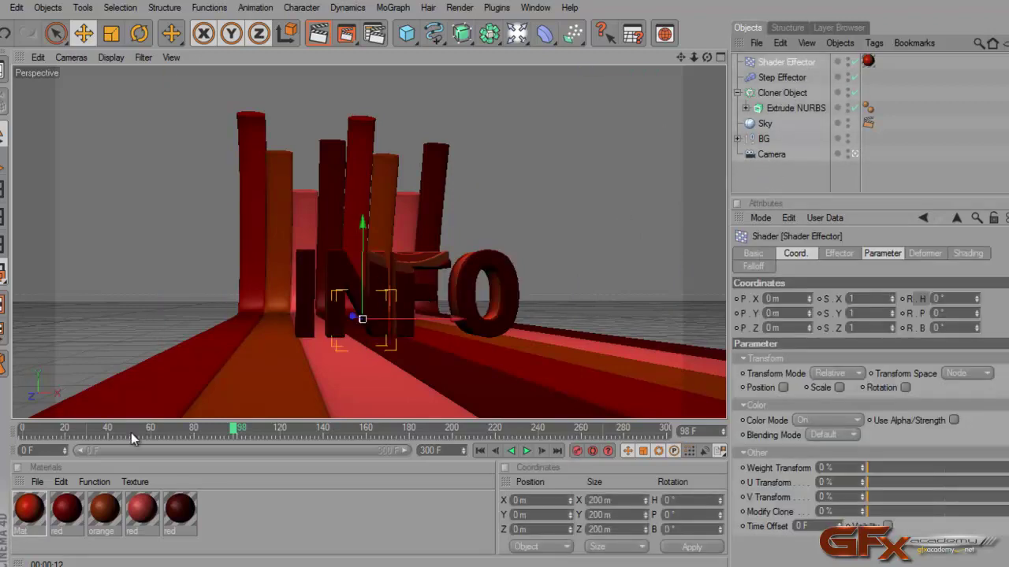
mouse_move(224, 437)
left_mouse_down()
mouse_move(195, 438)
mouse_move(211, 434)
left_mouse_up()
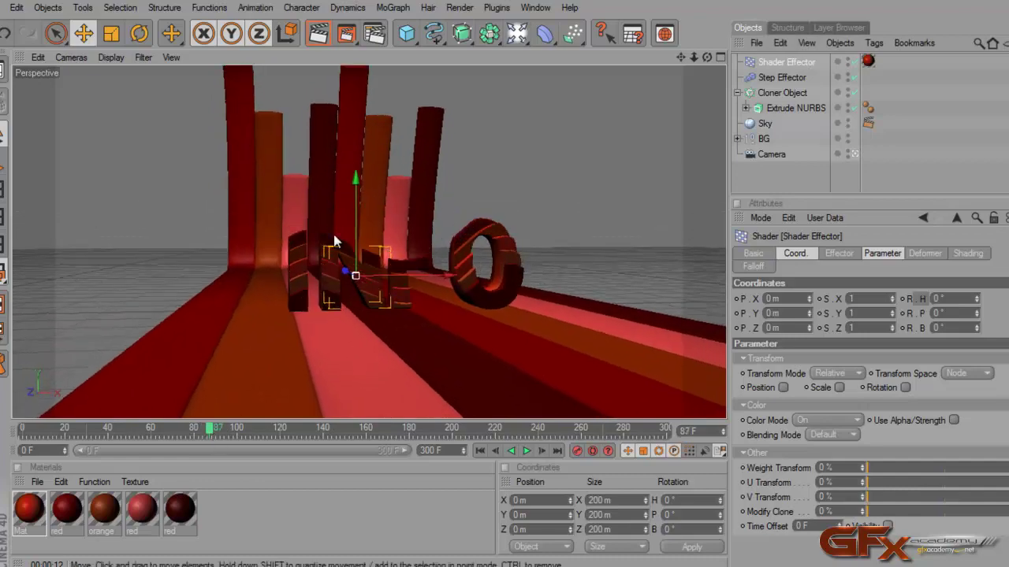
left_click(326, 37)
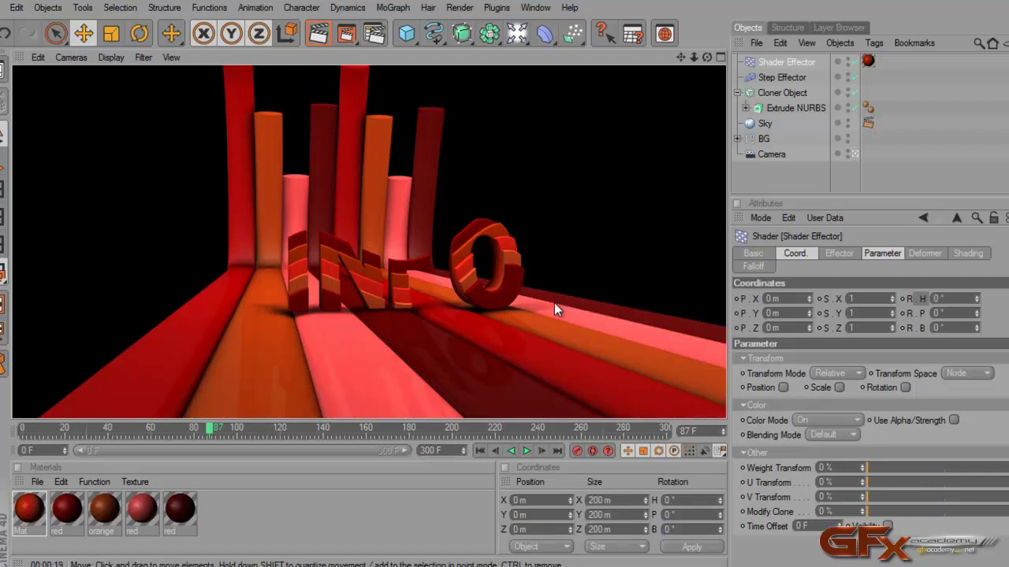
Step: Leave the scene camera, add a Light at about Y 529 m, Z -2084 m and rotate it to about -14.4° pitch
left_click(853, 154)
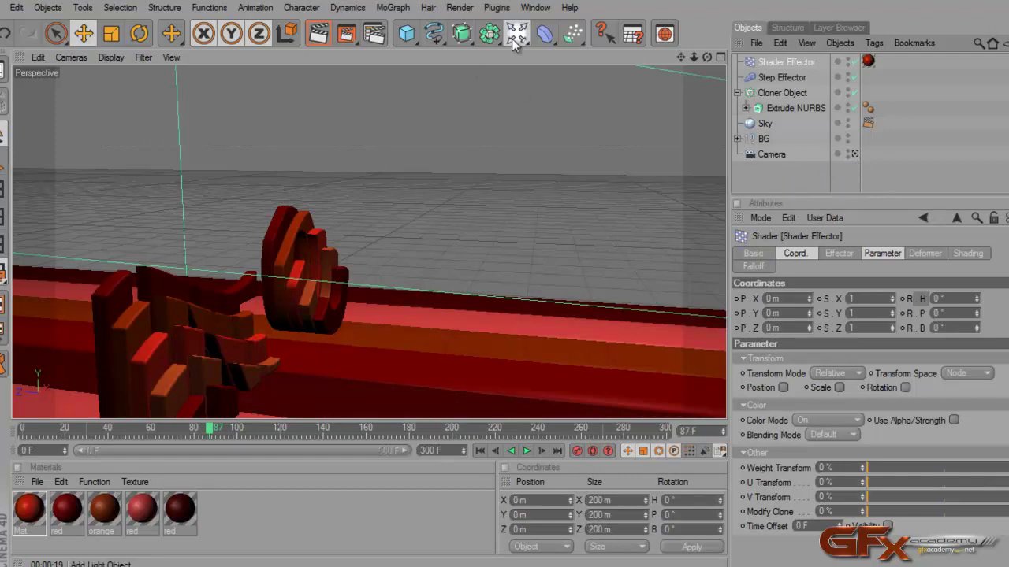
left_click_drag(516, 33, 536, 45)
scroll(525, 186, "down", 10)
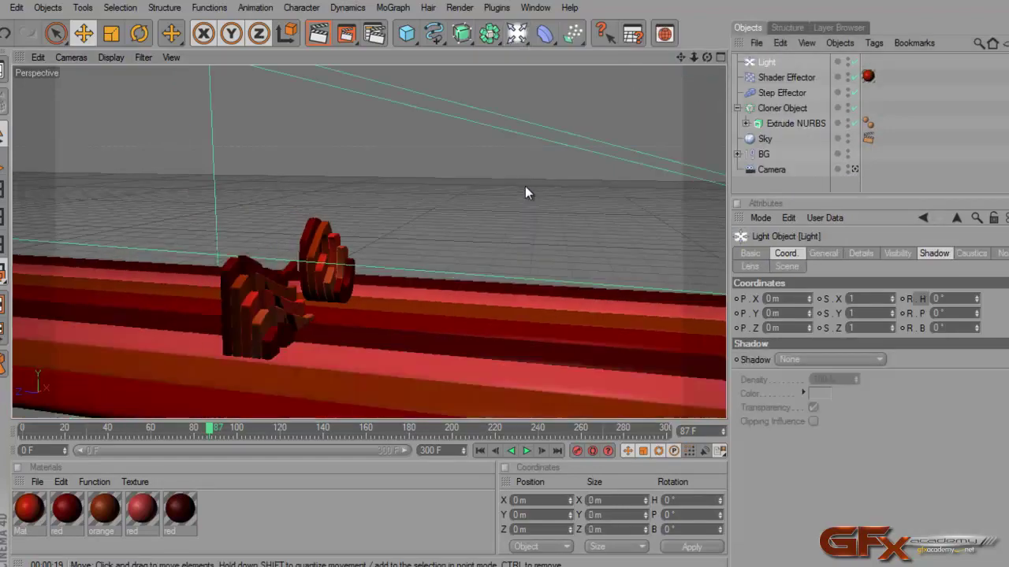
scroll(525, 187, "down", 2)
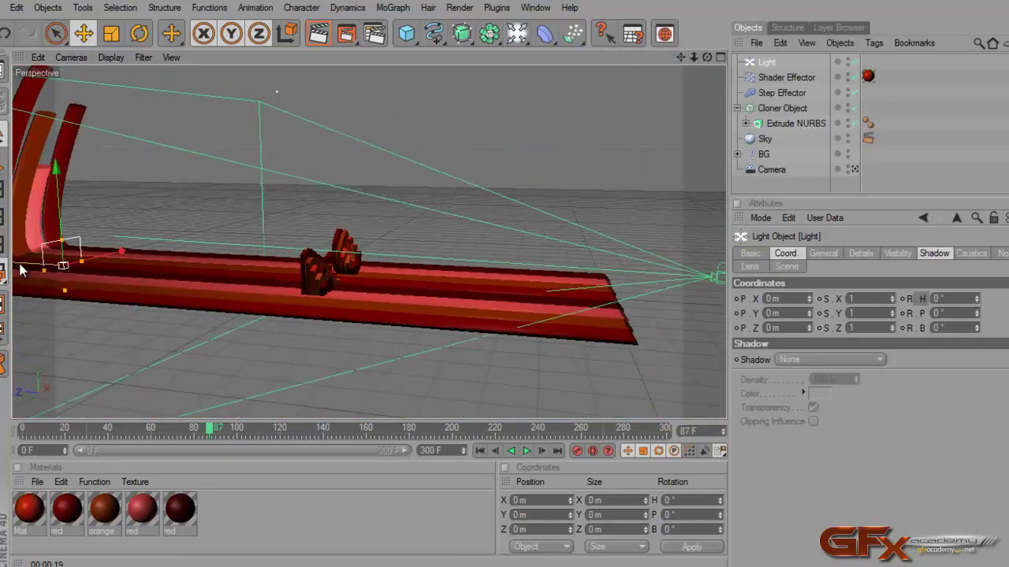
left_click_drag(541, 290, 506, 285)
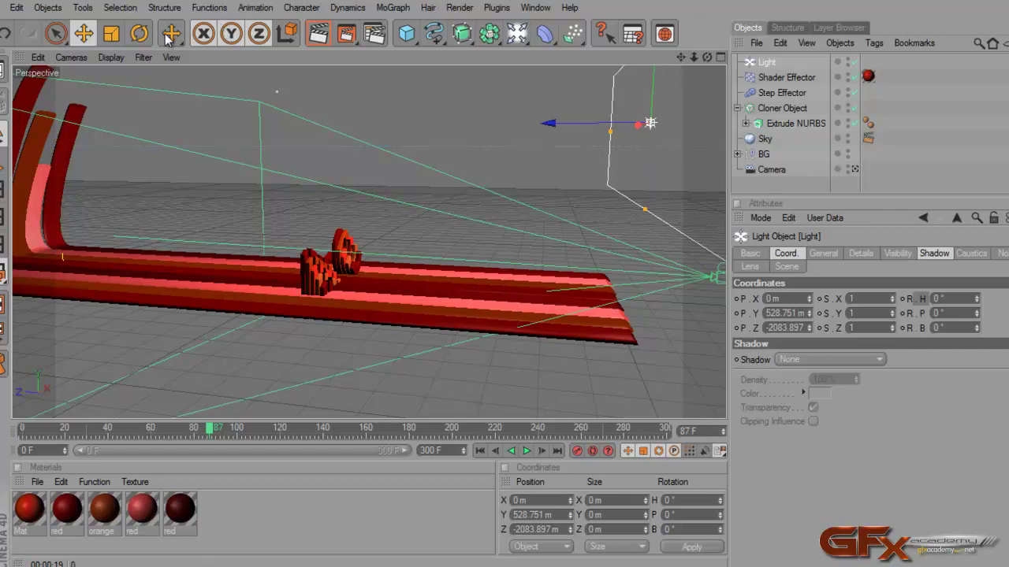
left_click(139, 33)
left_click_drag(701, 85, 678, 114)
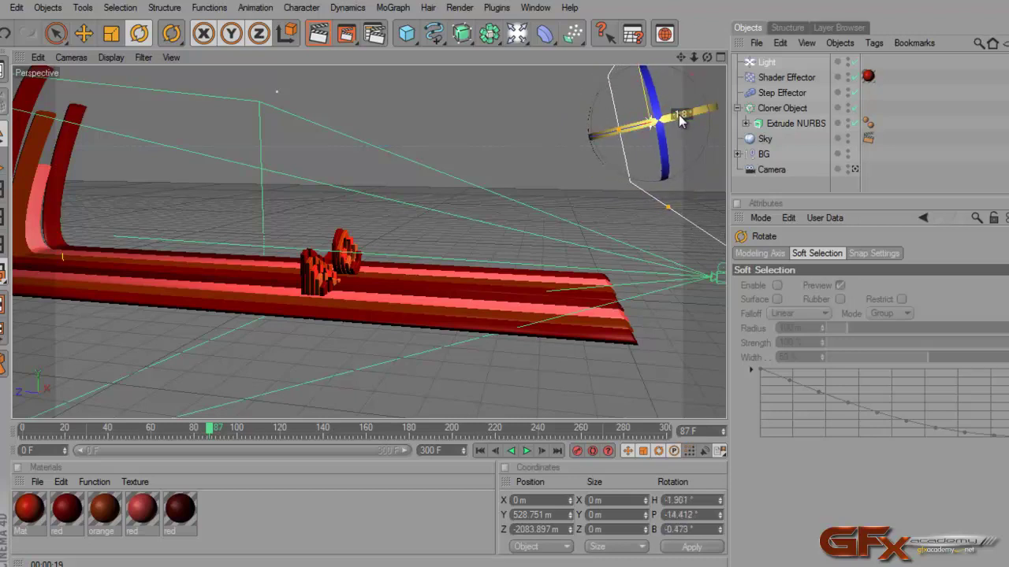
Step: Preview-render the newly lit text through the scene camera, enlarge the object list and clear the selection
left_click(853, 170)
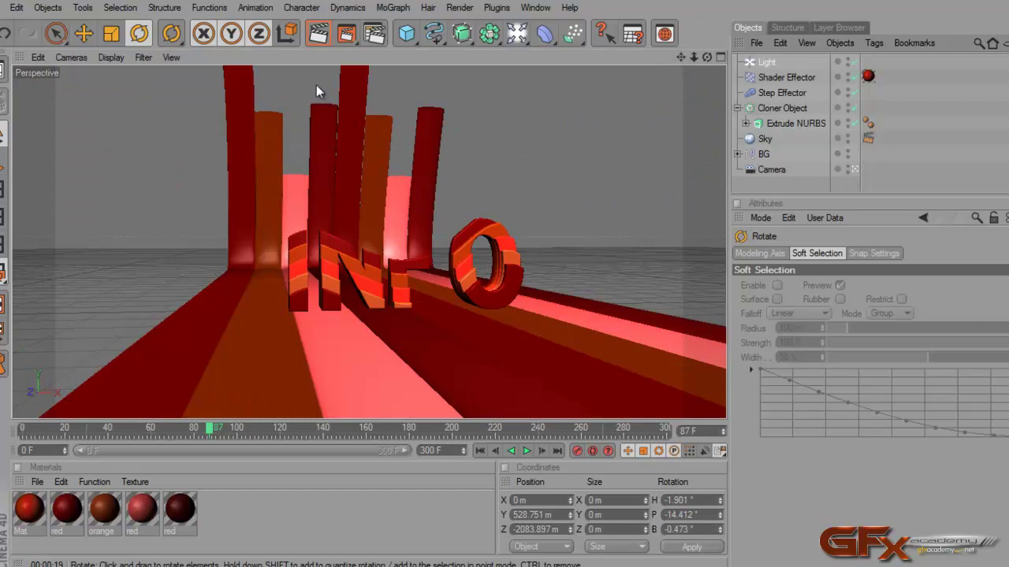
left_click(314, 41)
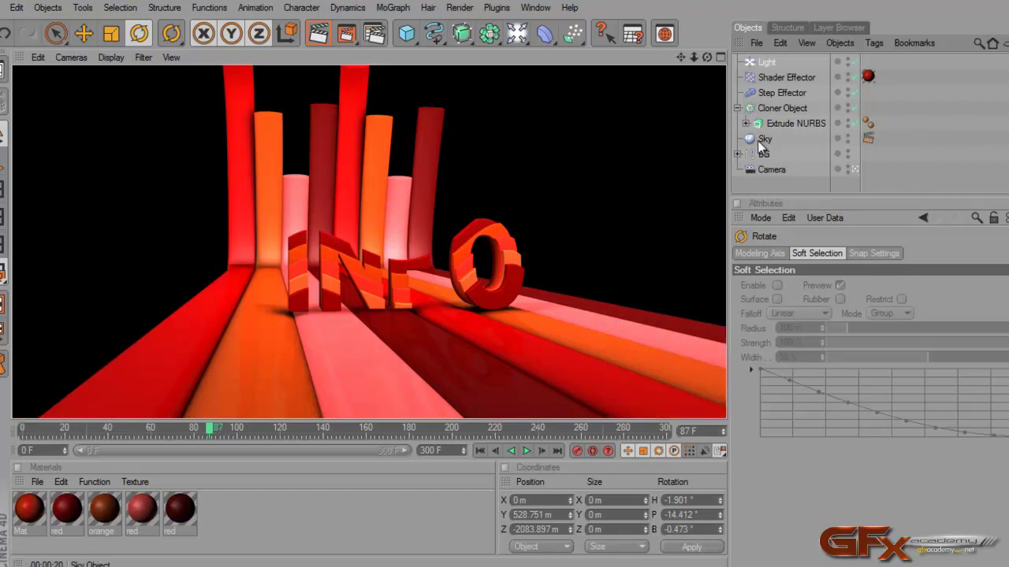
left_click_drag(784, 196, 776, 247)
left_click(773, 211)
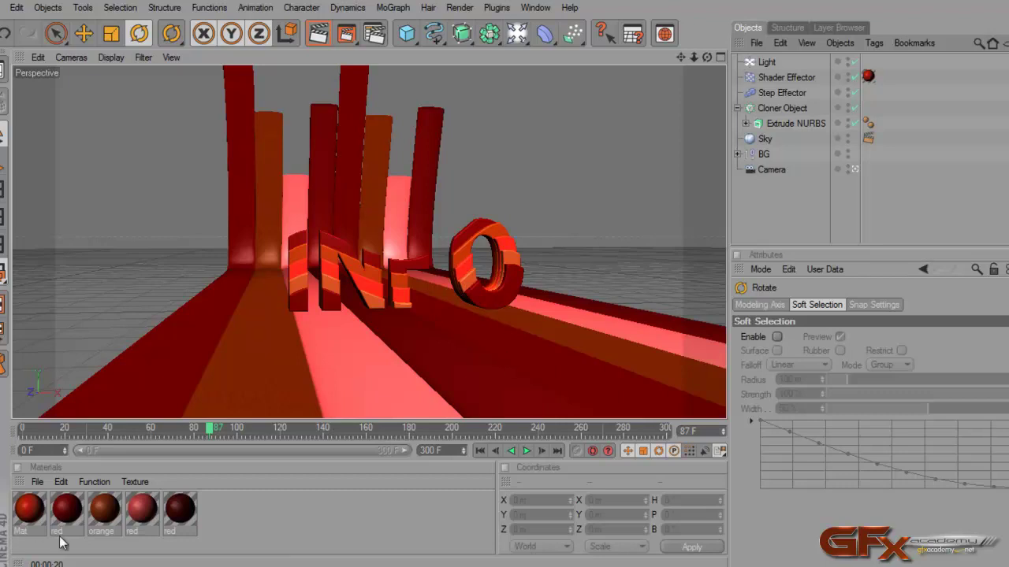
Step: Enable Reflection on the Mat material at 17% brightness and preview-render the text with the material editor moved aside
double_click(29, 508)
left_click_drag(335, 101, 599, 30)
left_click(545, 212)
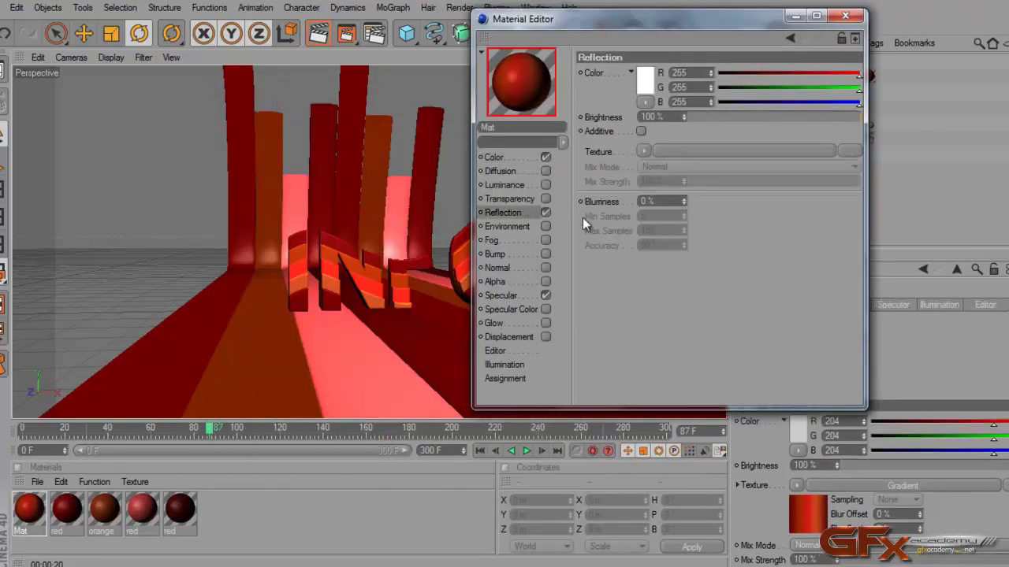
left_click_drag(726, 117, 717, 116)
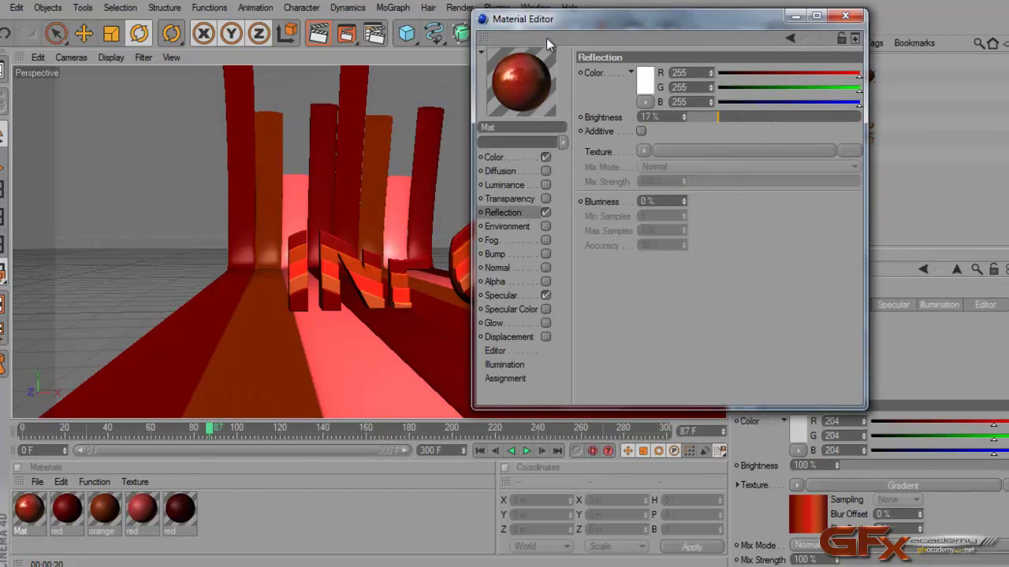
left_click_drag(544, 19, 685, 47)
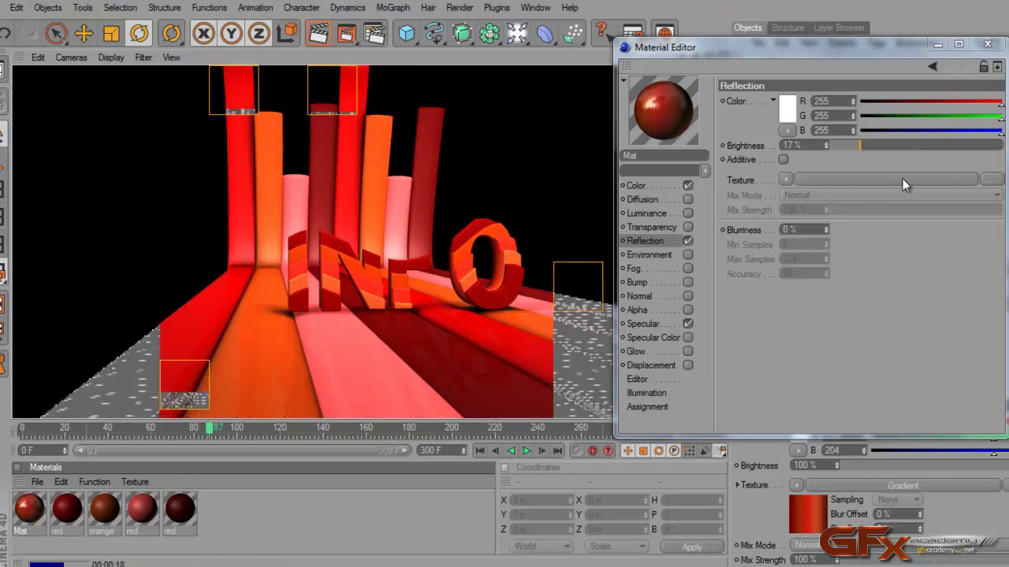
Step: Turn off Reflection on the Mat material, check its Color channel and close its editor
left_click(987, 45)
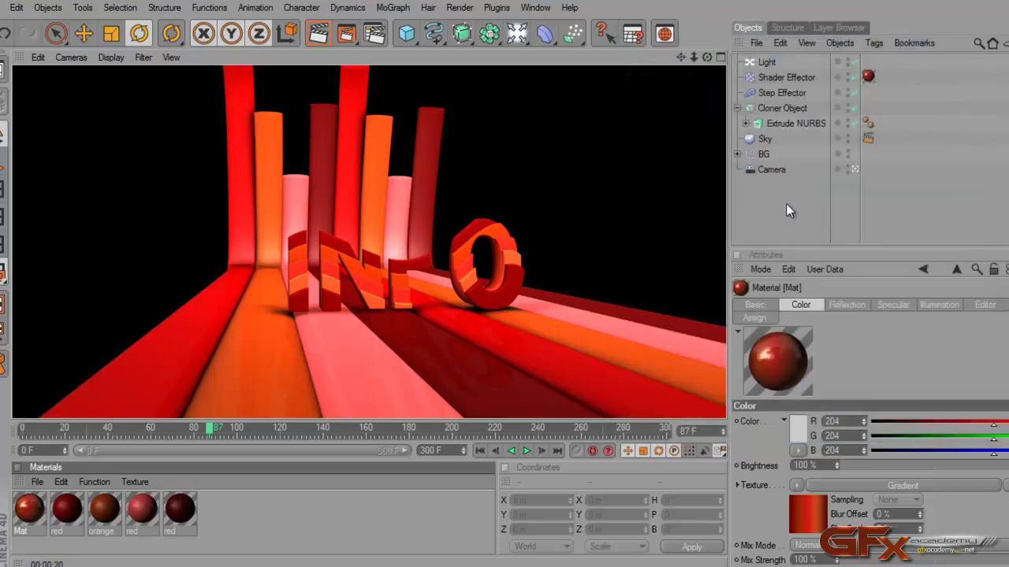
double_click(28, 510)
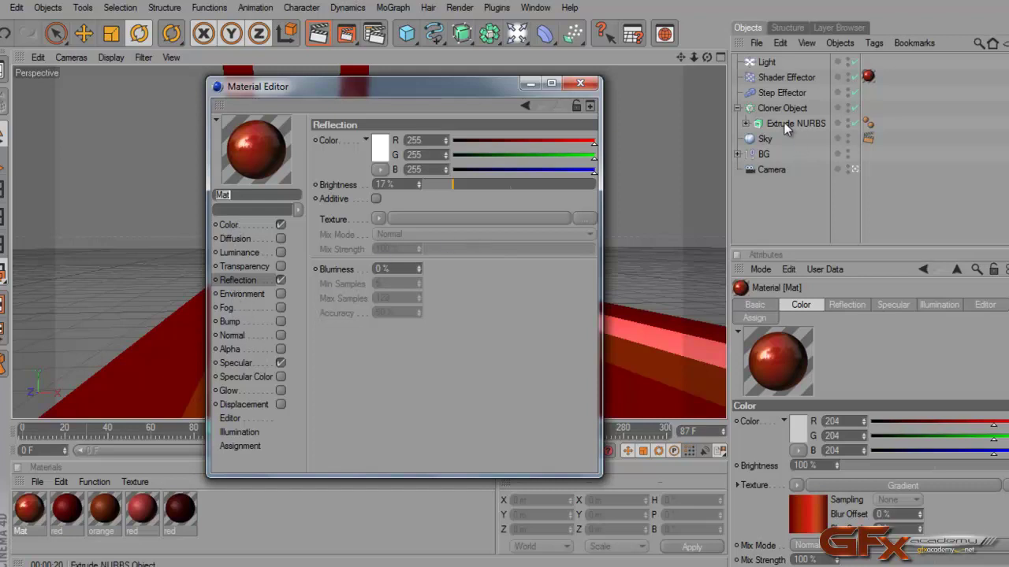
left_click_drag(395, 89, 467, 86)
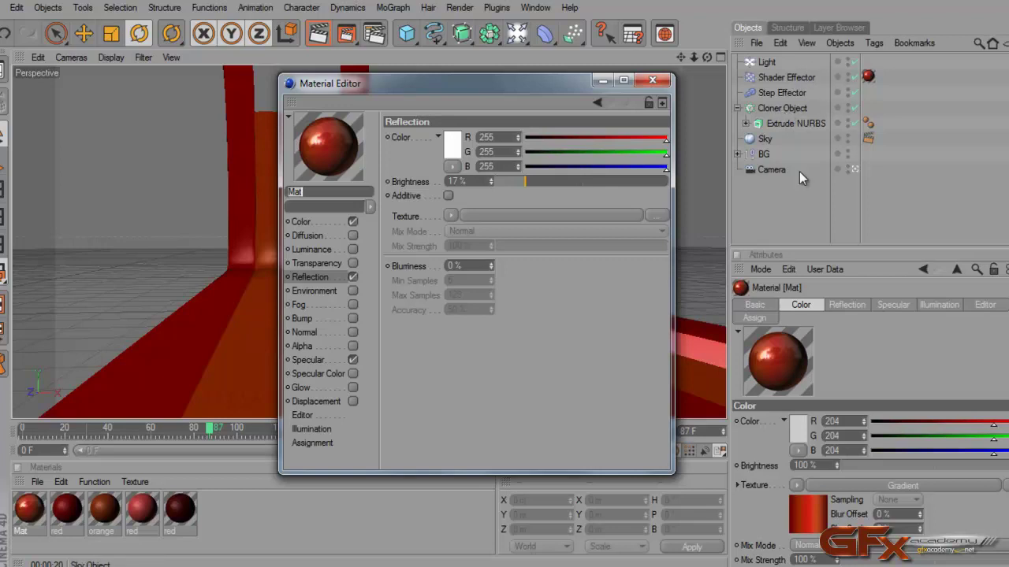
left_click(301, 222)
left_click(310, 278)
left_click(352, 278)
left_click(321, 224)
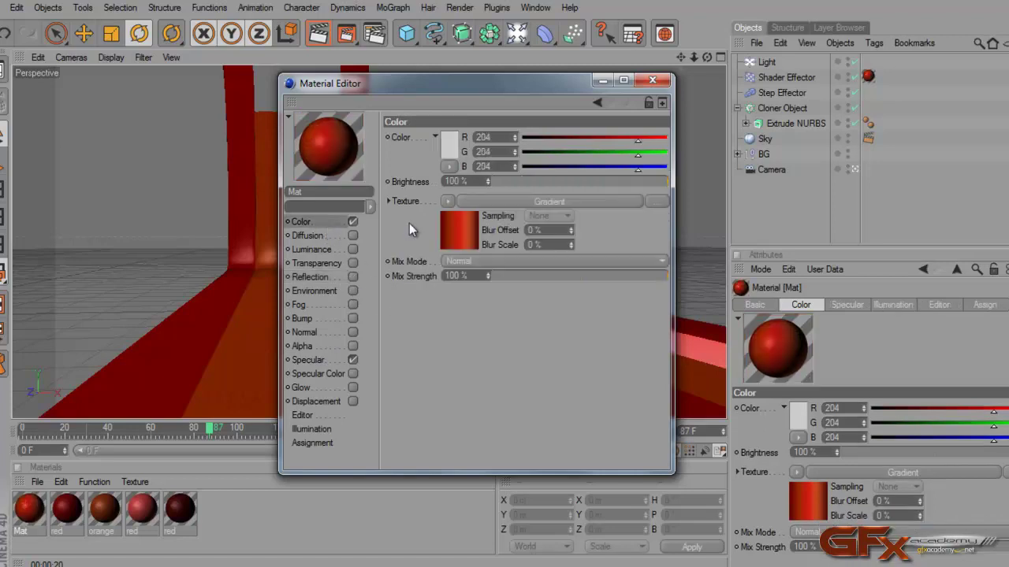
left_click(651, 79)
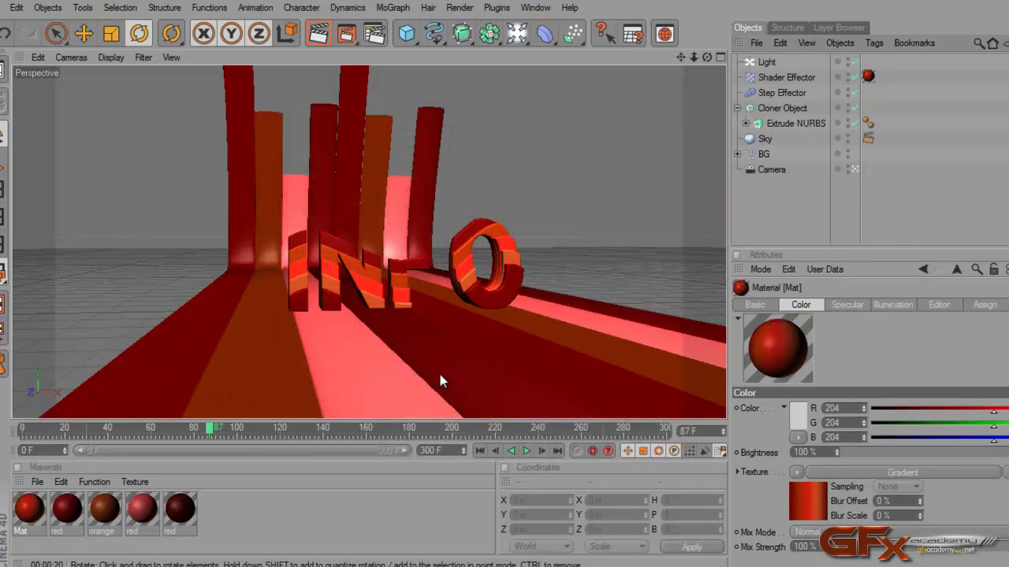
Step: Rename the gradient material Mat as textmatte
left_click(292, 527)
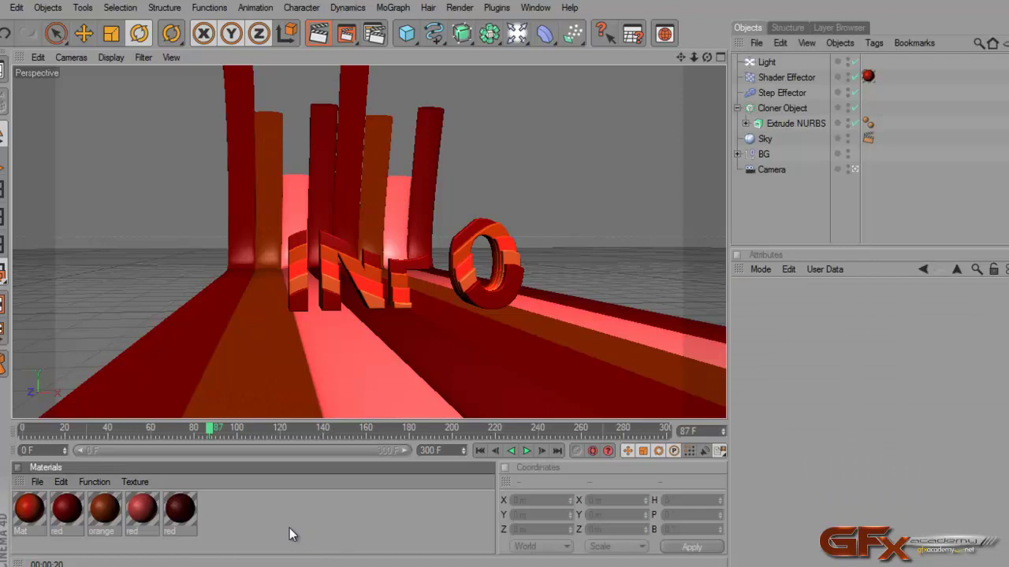
left_click(33, 532)
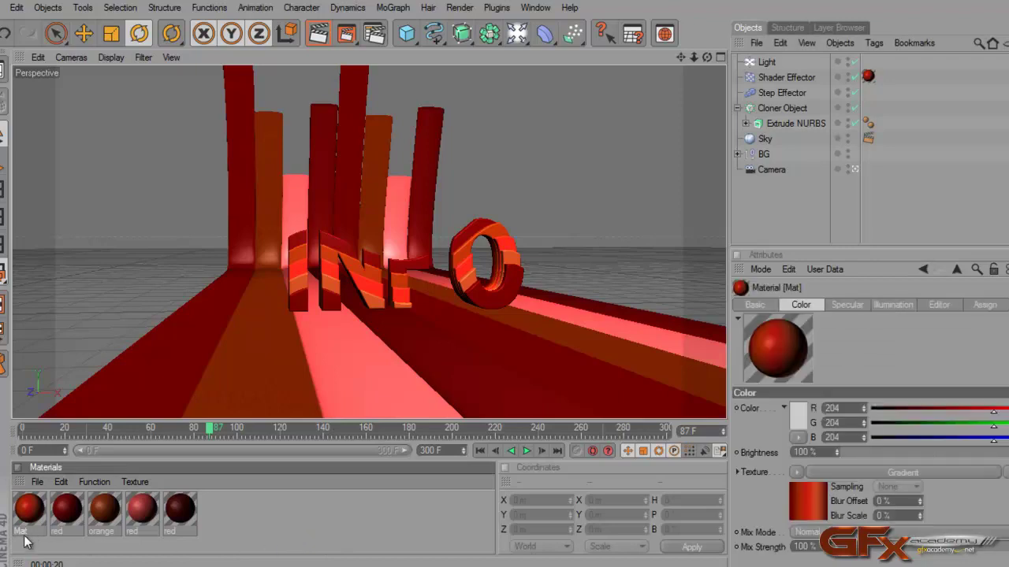
type("Text")
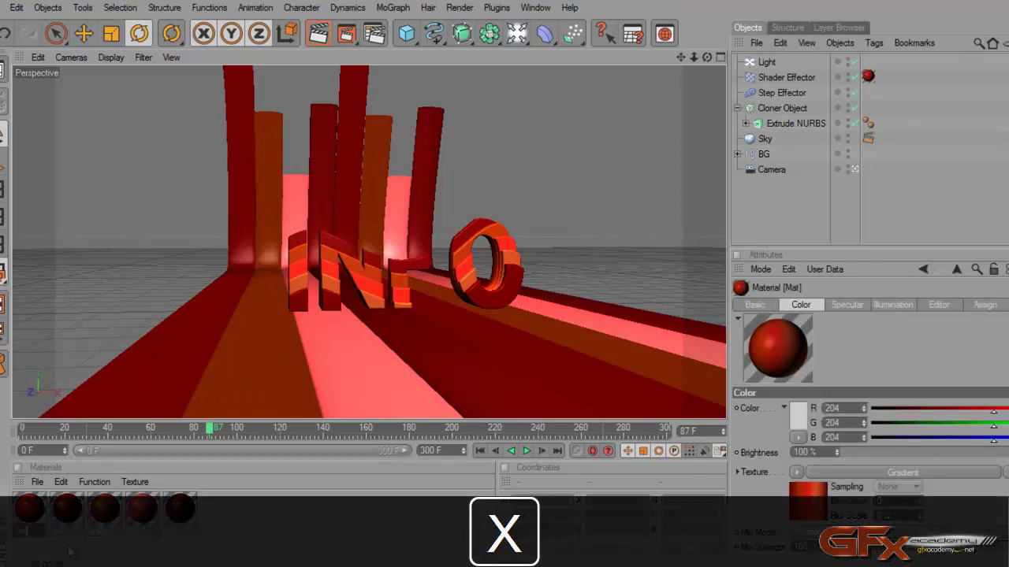
type("matte")
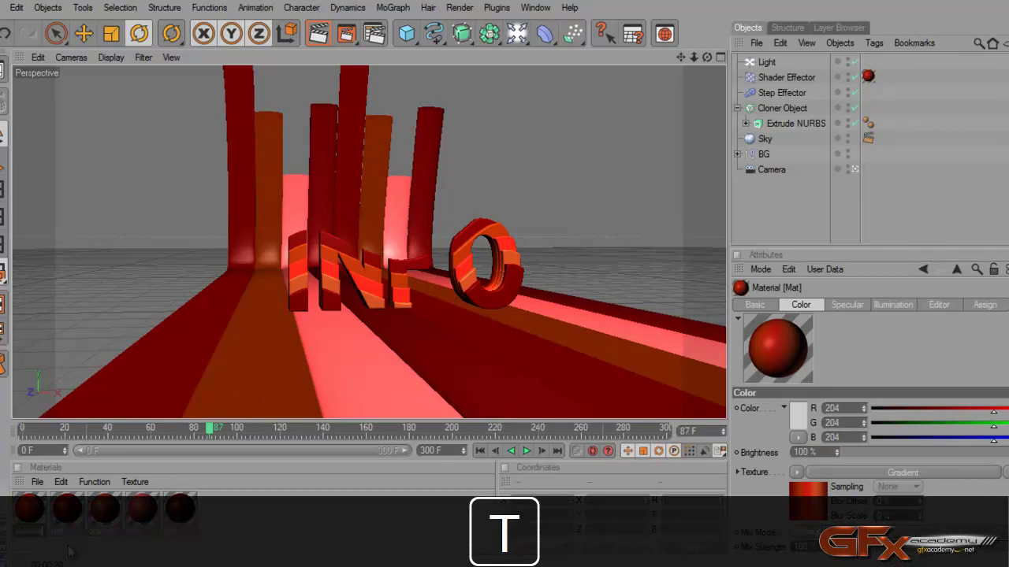
key("Return")
Step: Create a new material and name it textref
left_click(37, 482)
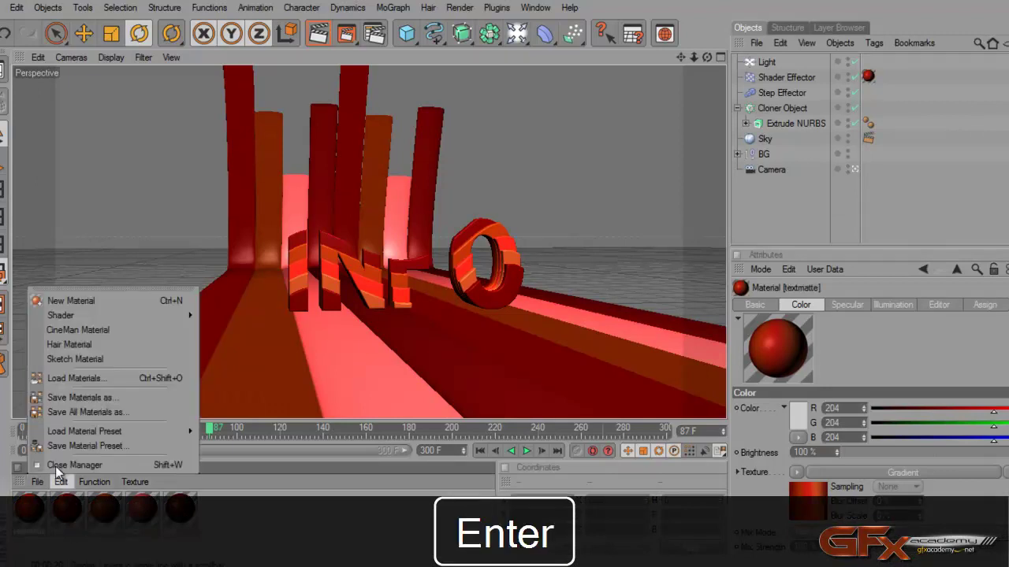
left_click(67, 300)
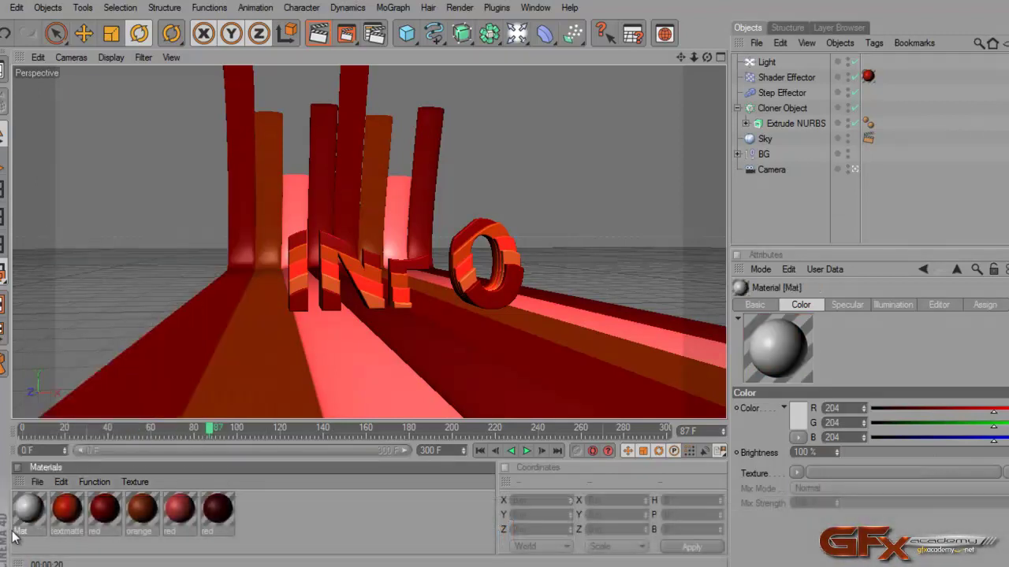
type("text")
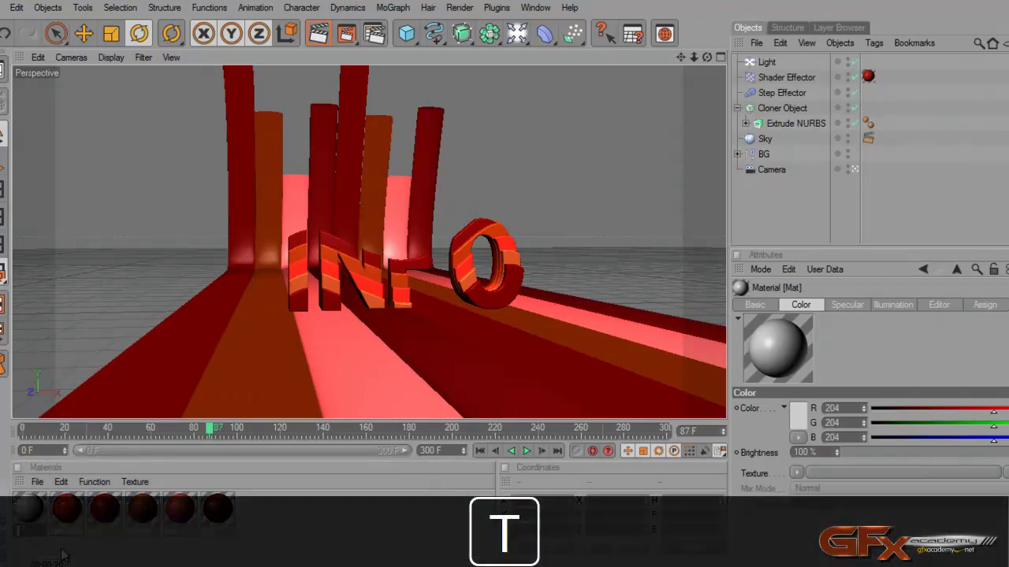
type("ref")
key("Return")
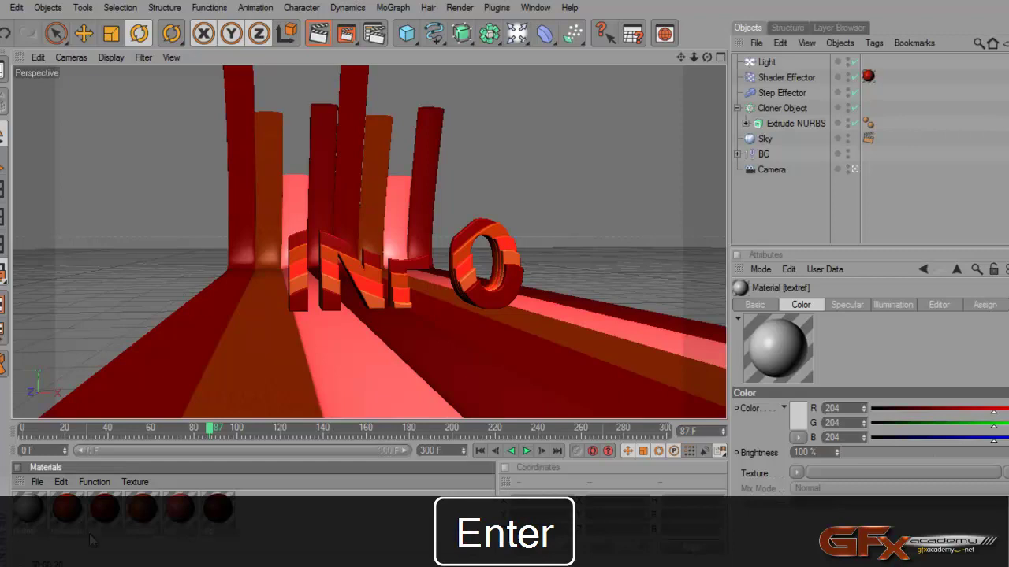
Step: Enable Reflection on textref at 31% brightness with a Fresnel texture at 60% mix strength
double_click(24, 516)
left_click(247, 277)
left_click(281, 280)
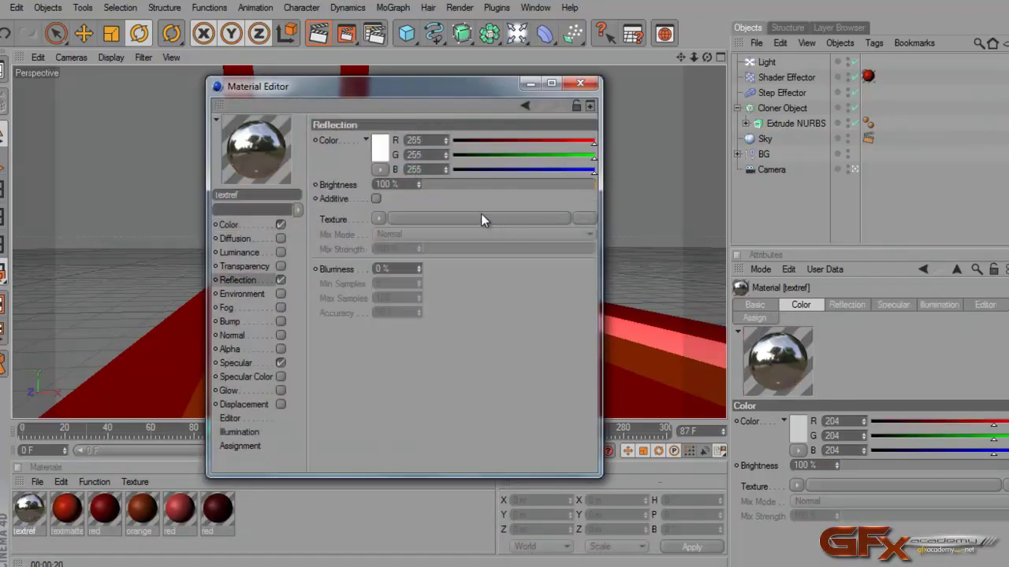
left_click(477, 185)
left_click(384, 220)
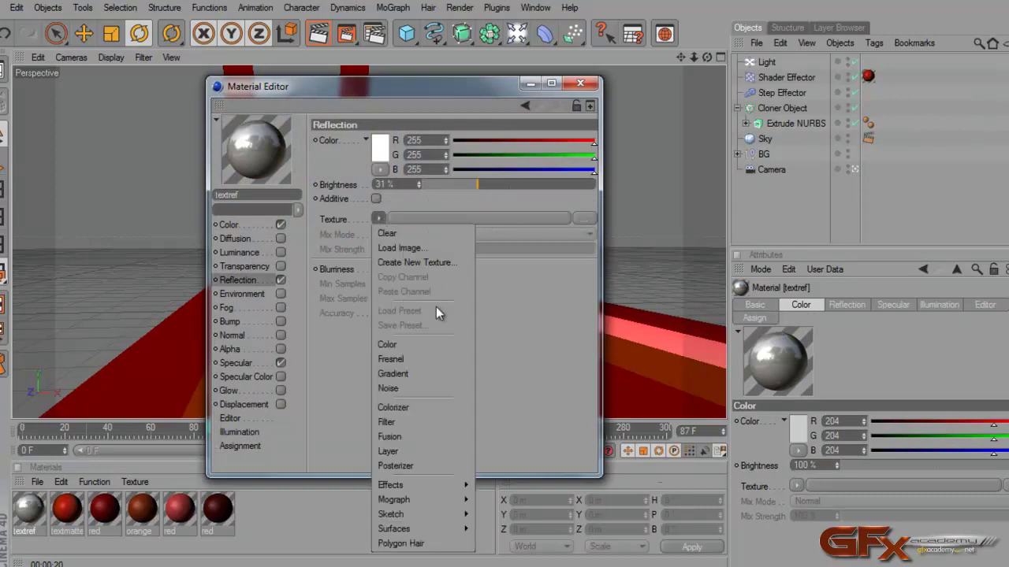
left_click(431, 374)
left_click_drag(523, 294, 527, 295)
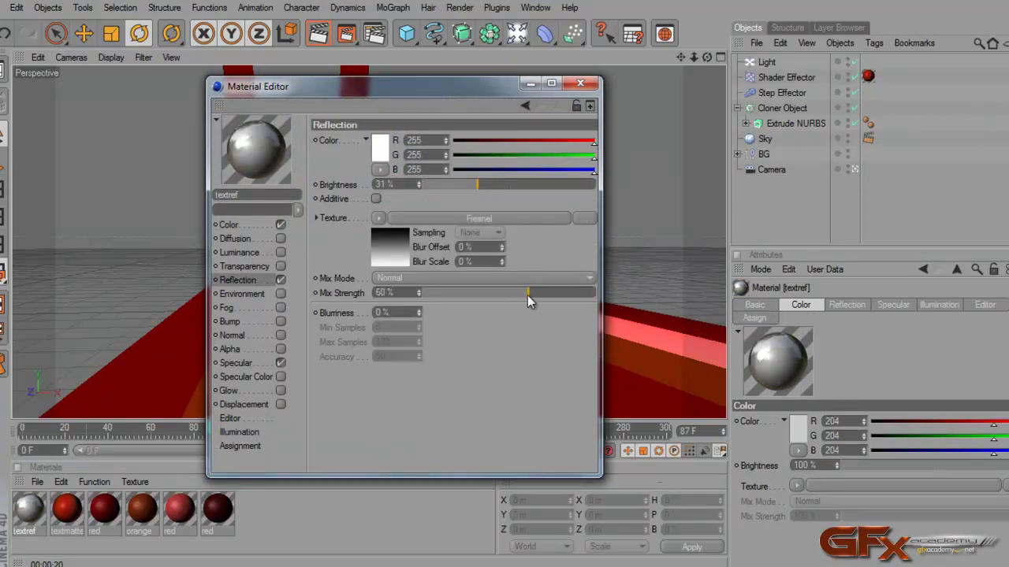
left_click(580, 83)
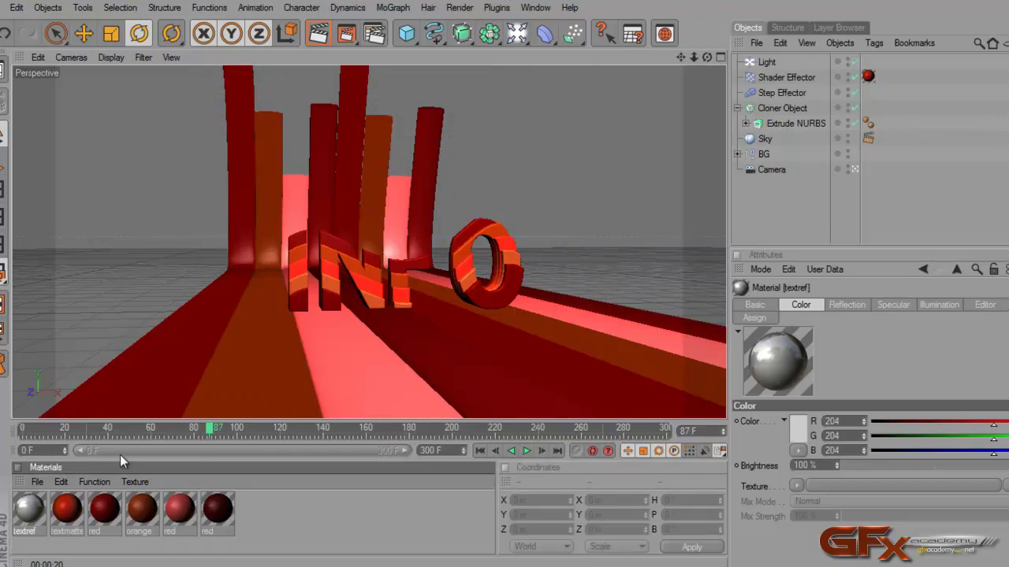
Step: Apply the textref material to the Extrude NURBS and move its texture tag onto the Cloner Object
left_click(75, 511)
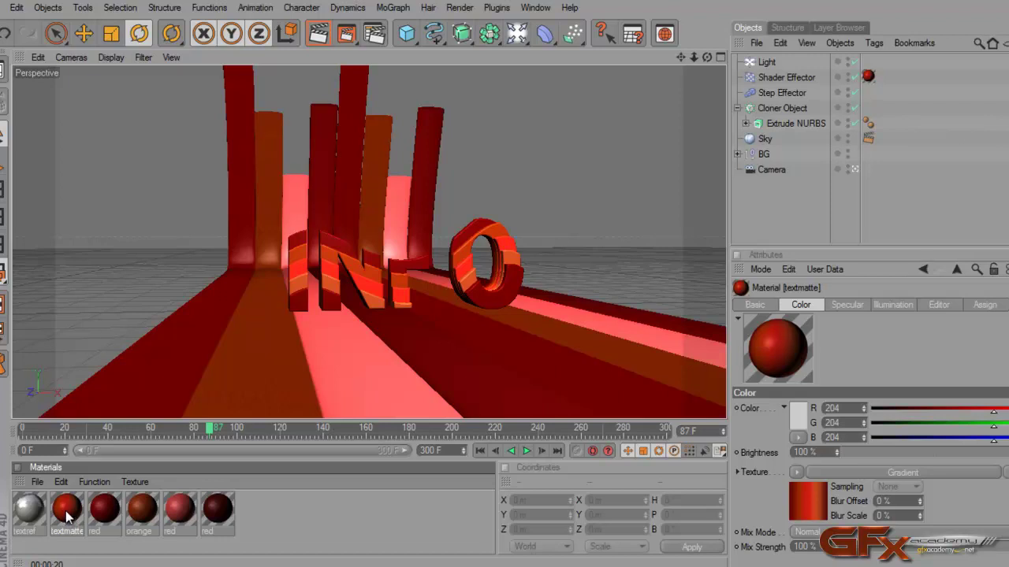
left_click(262, 521)
left_click(21, 520)
left_click_drag(21, 524, 776, 123)
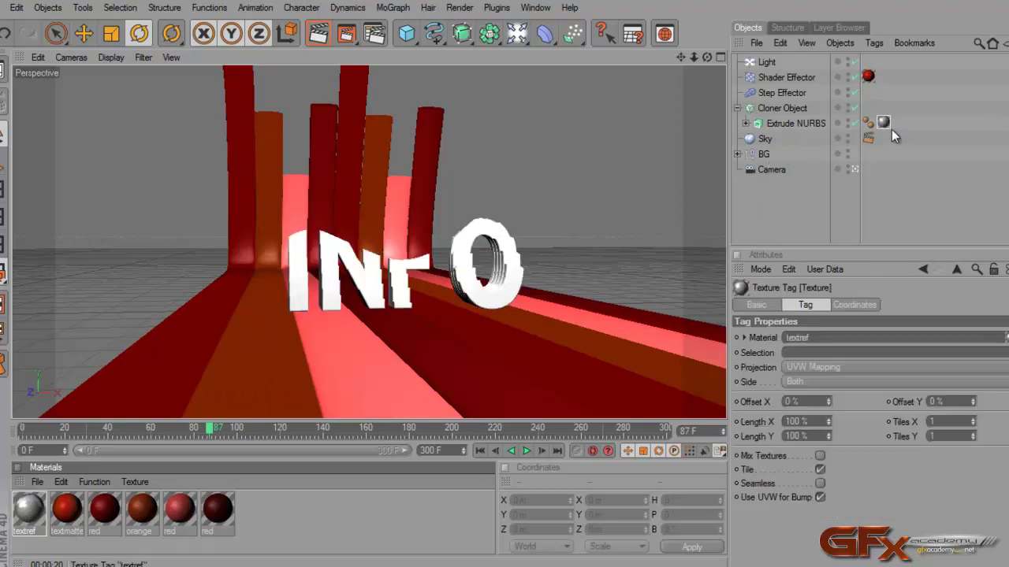
left_click_drag(883, 124, 882, 108)
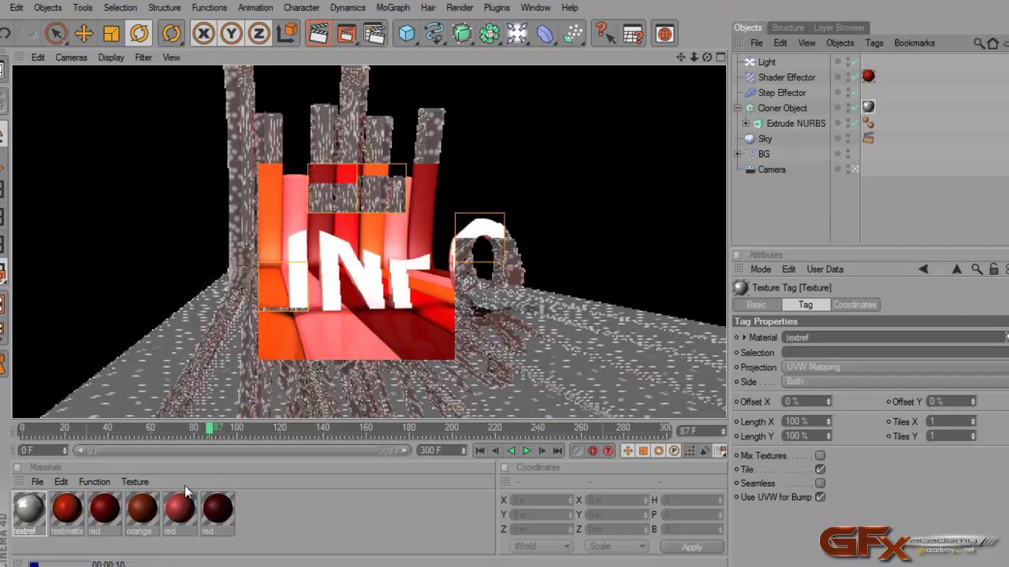
Step: Load the MoGraph Color Shader as textref's color texture, preview-render the text and clear the selection
double_click(36, 505)
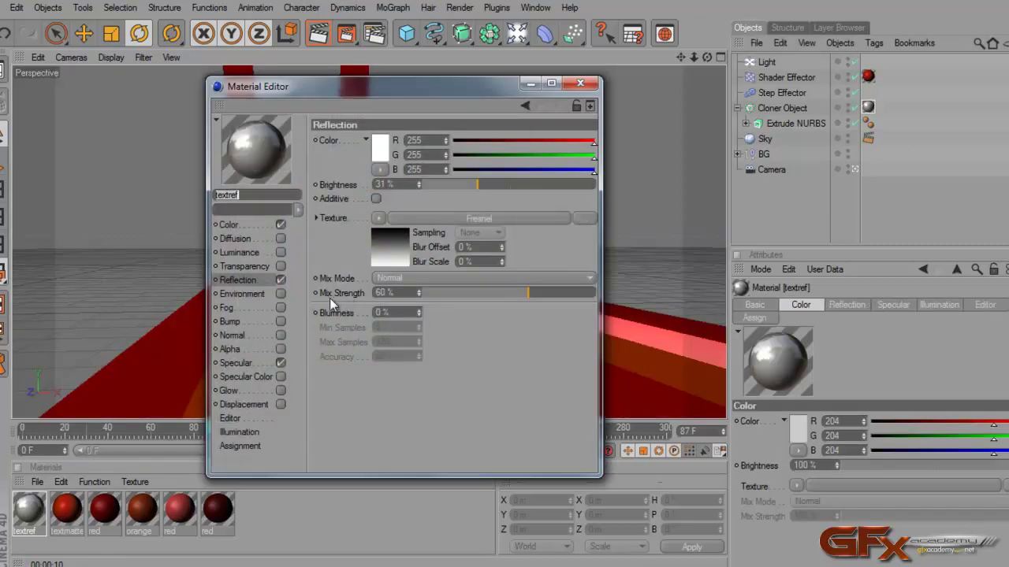
left_click(229, 225)
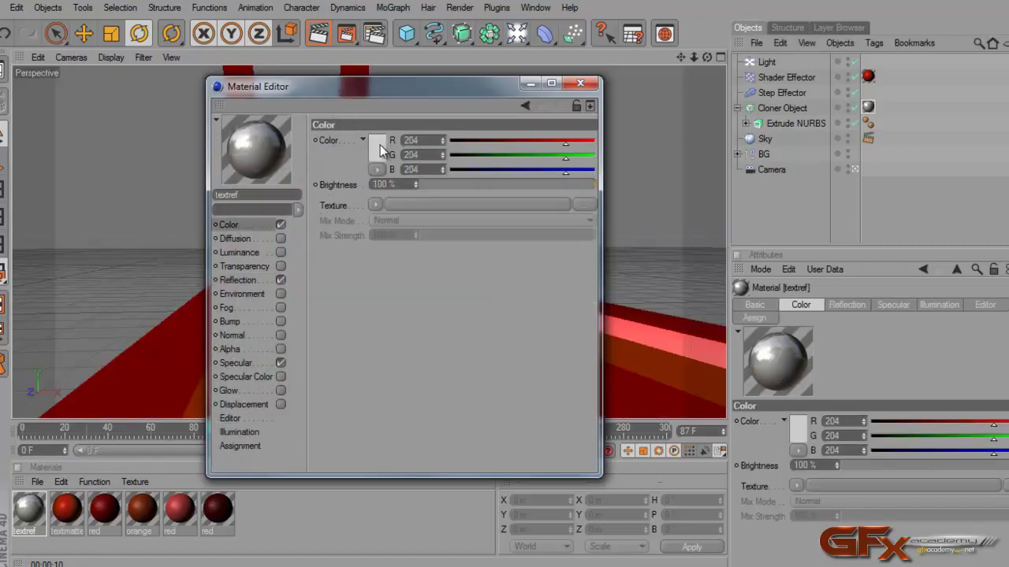
left_click_drag(369, 89, 331, 89)
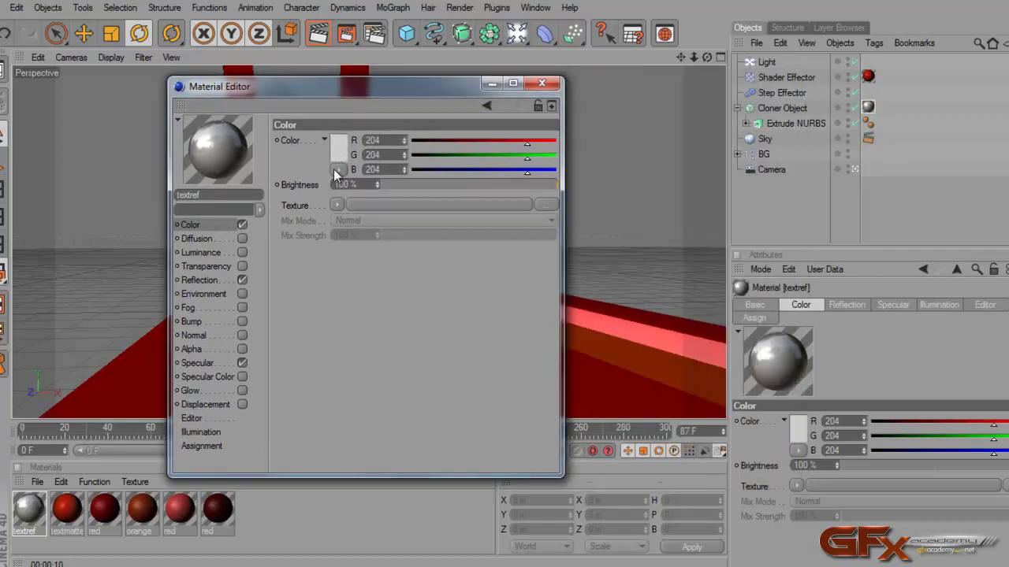
left_click(336, 204)
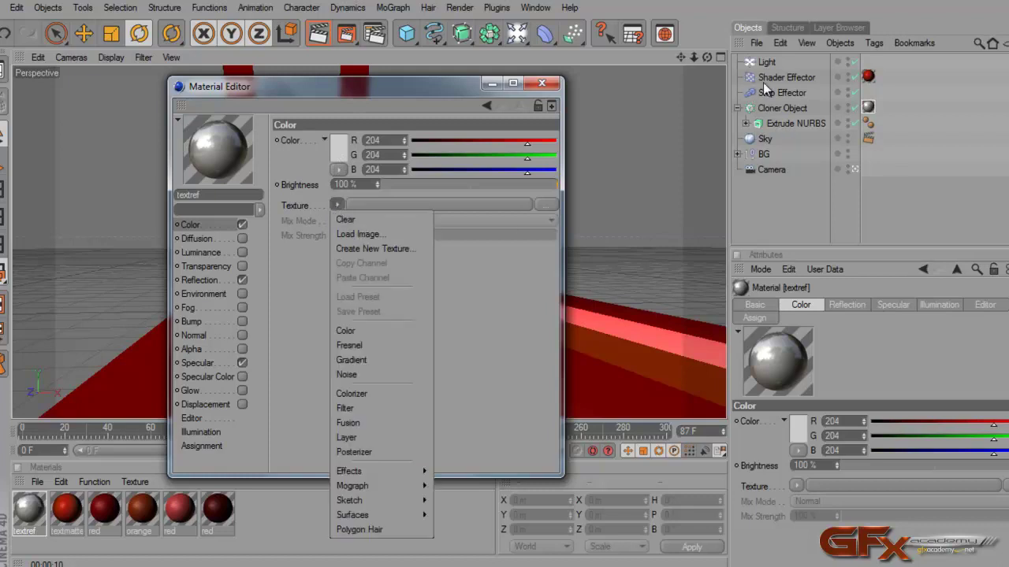
mouse_move(404, 483)
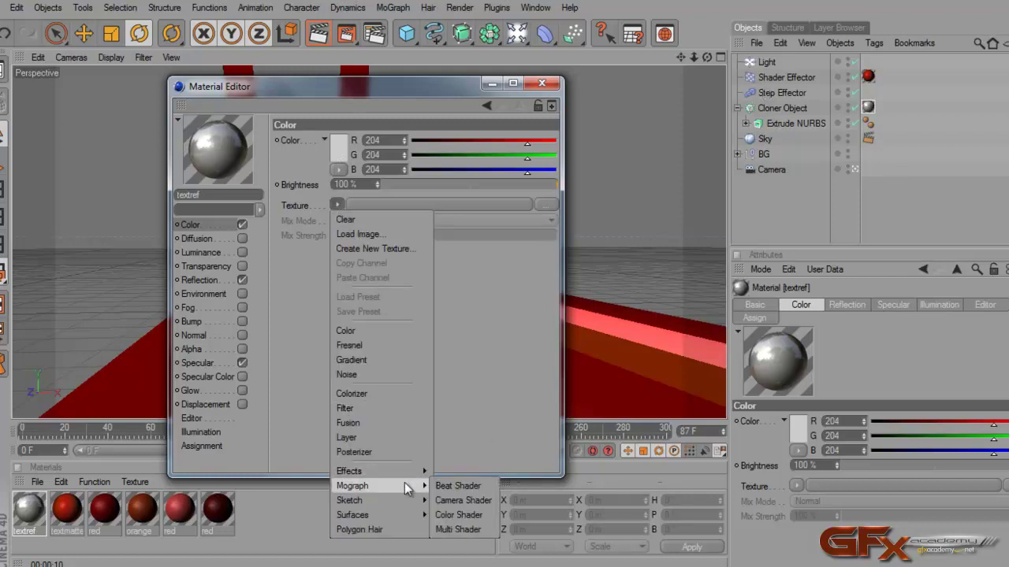
left_click(467, 514)
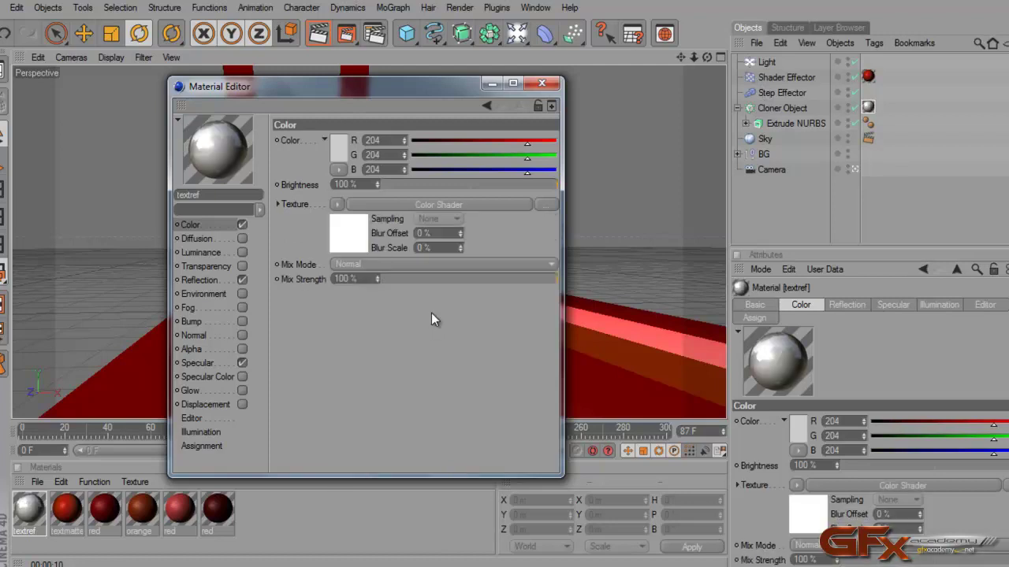
left_click(542, 83)
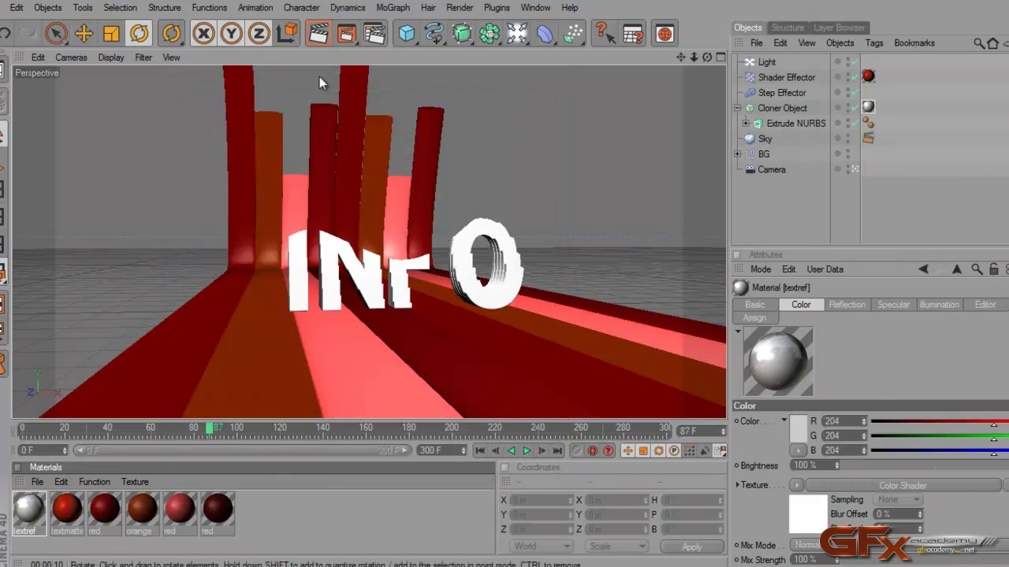
left_click(319, 38)
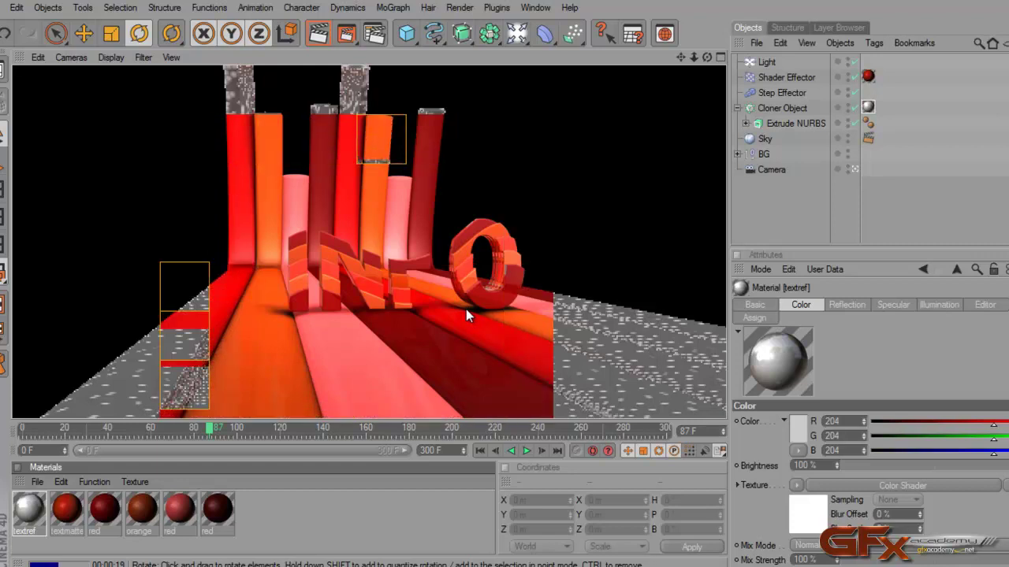
left_click(781, 215)
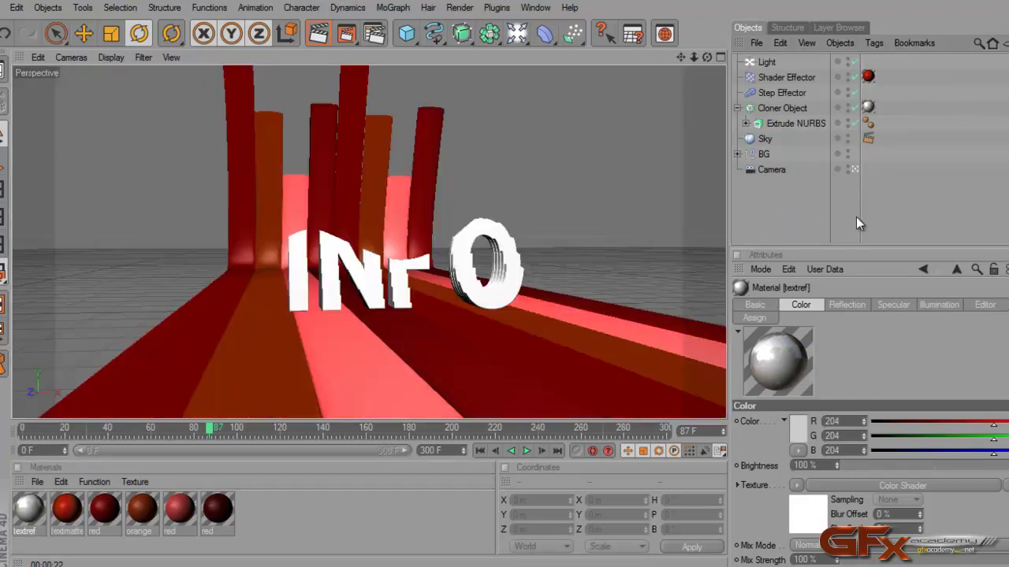
Step: Open the Content Browser and look through the tex, _Objects and _Studios folders of the GreyscalegorillaLightKitPro1 presets
left_click(535, 7)
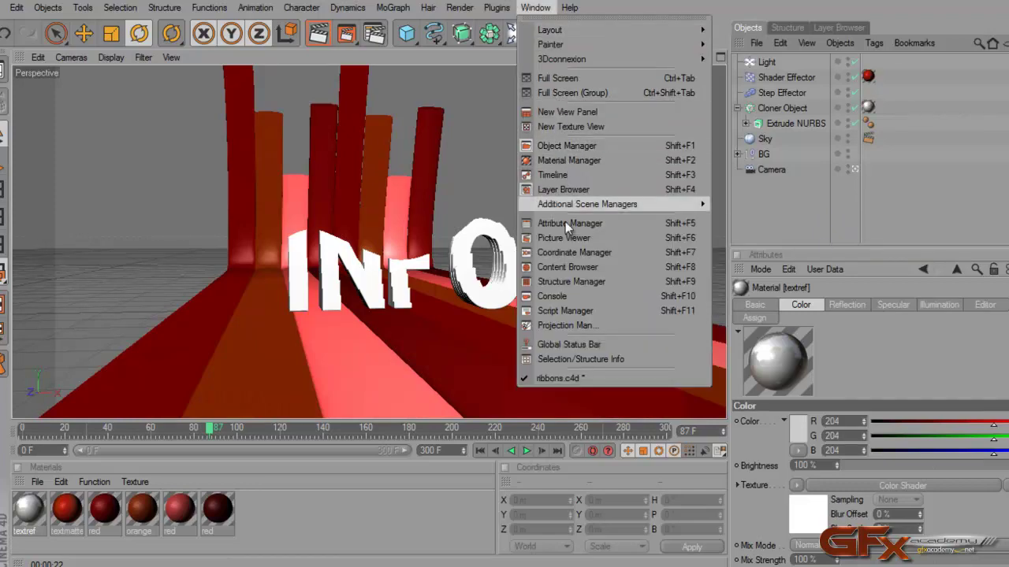
left_click(587, 268)
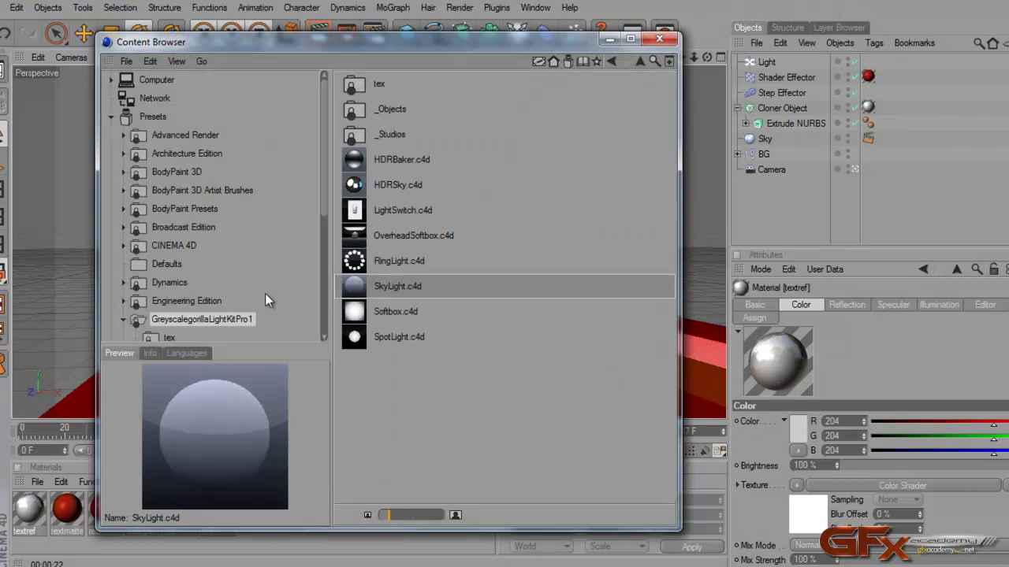
scroll(265, 300, "down", 5)
left_click(167, 111)
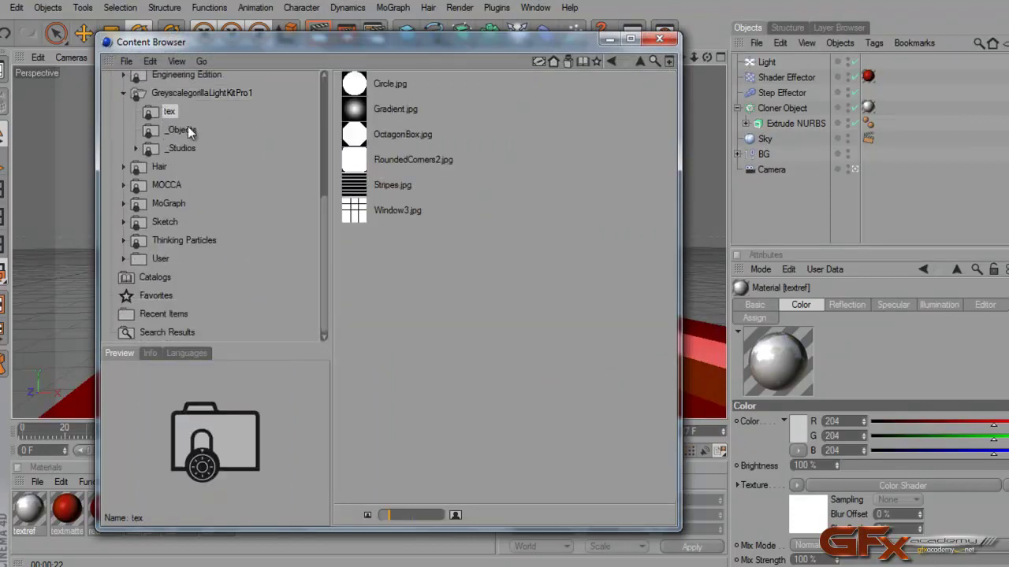
left_click(181, 130)
left_click(183, 148)
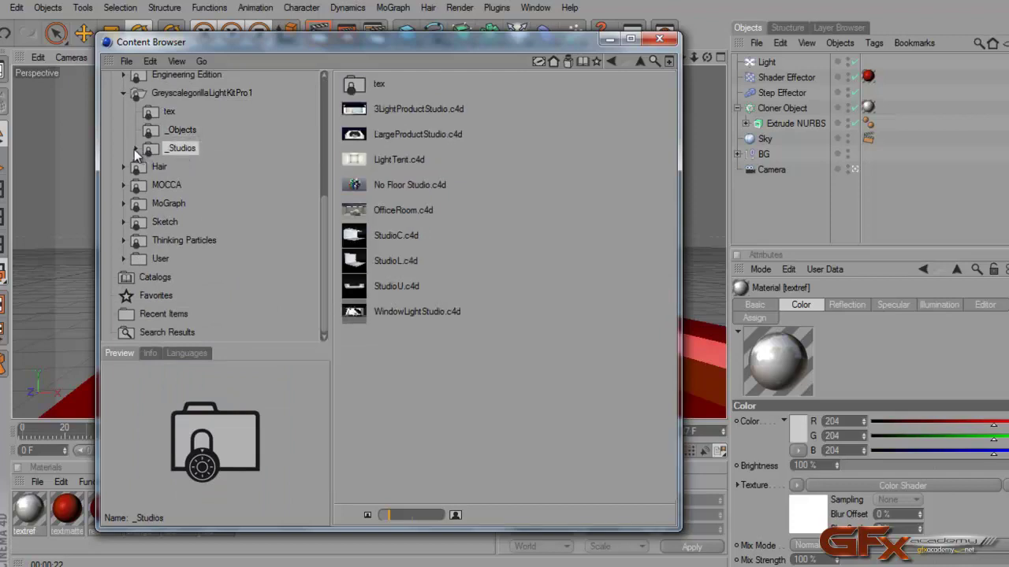
left_click(134, 149)
left_click(162, 166)
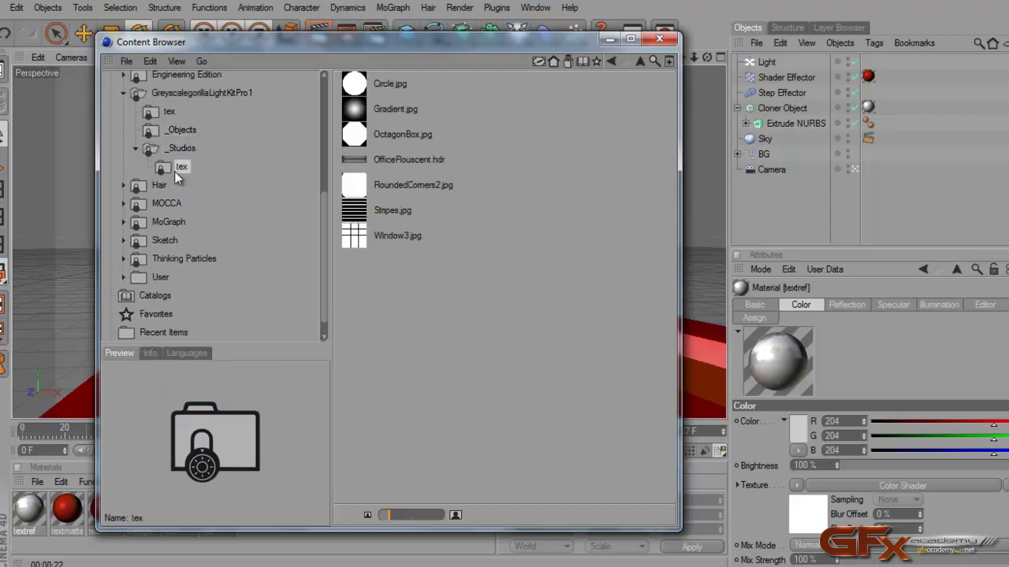
left_click(134, 148)
scroll(196, 185, "up", 4)
scroll(173, 197, "down", 3)
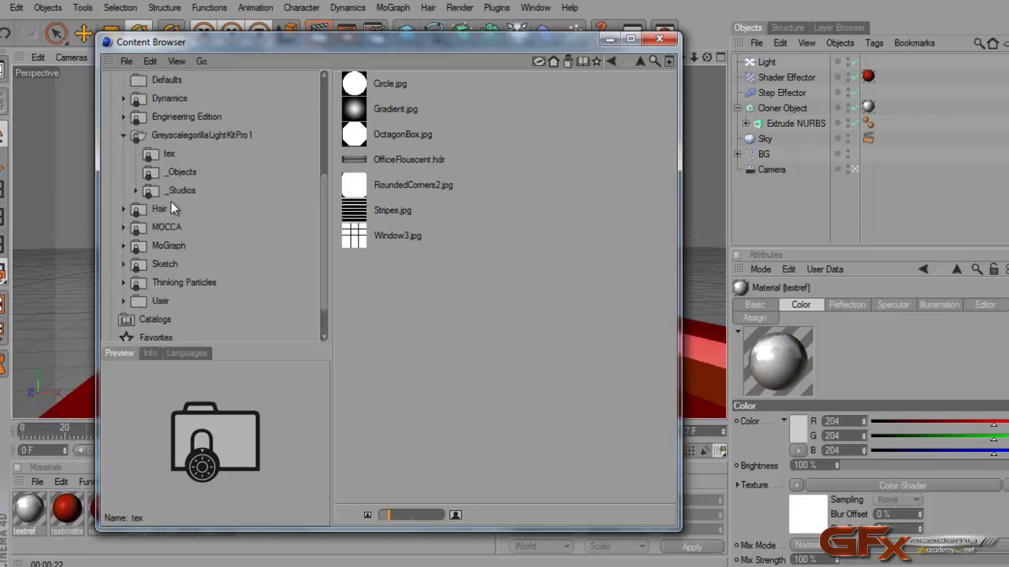
scroll(153, 255, "up", 2)
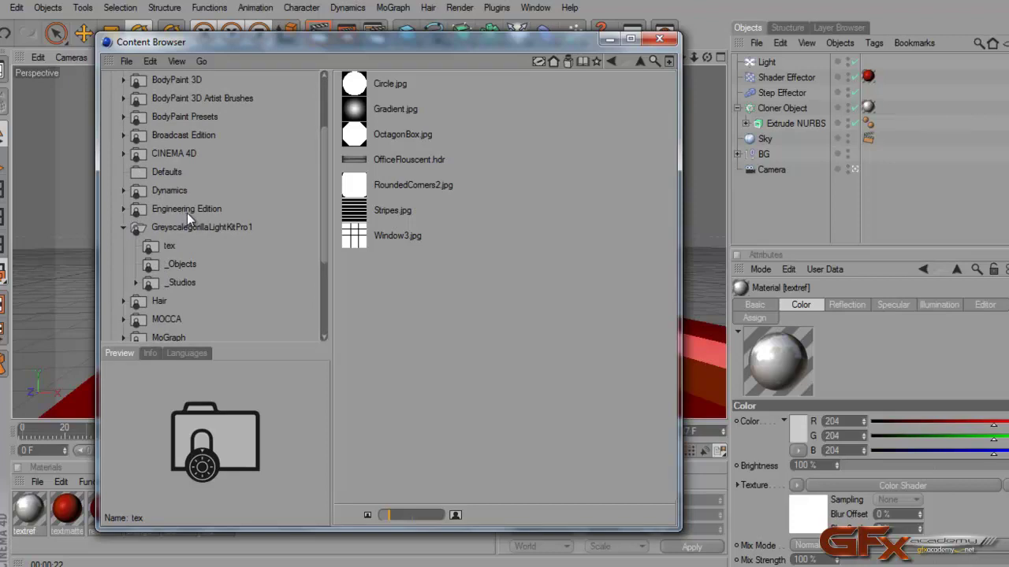
Step: Open the HDRI folder of the CINEMA 4D preset materials and compare its materials with enlarged thumbnails
left_click(123, 154)
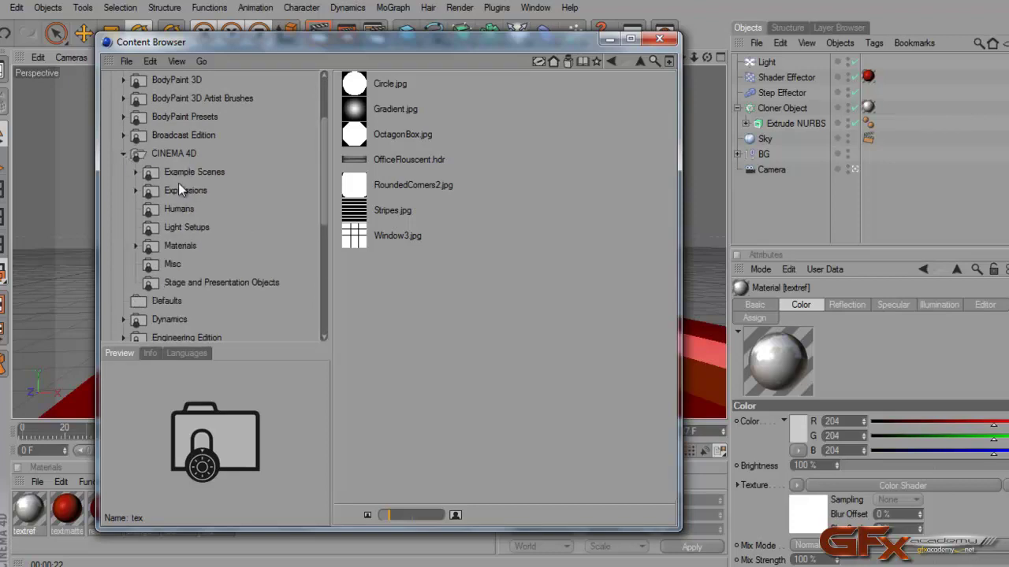
left_click(135, 246)
scroll(250, 245, "down", 4)
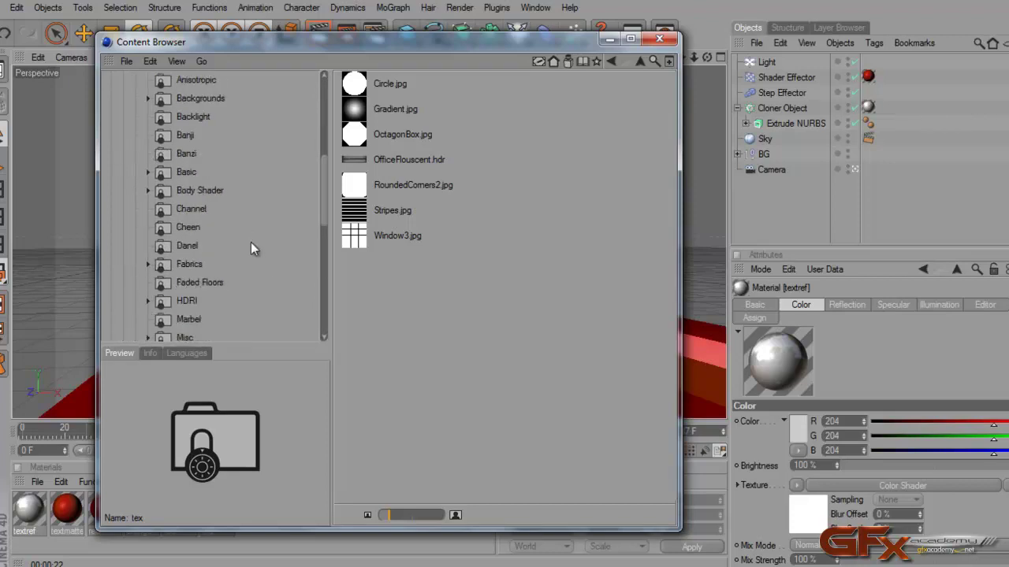
left_click(189, 303)
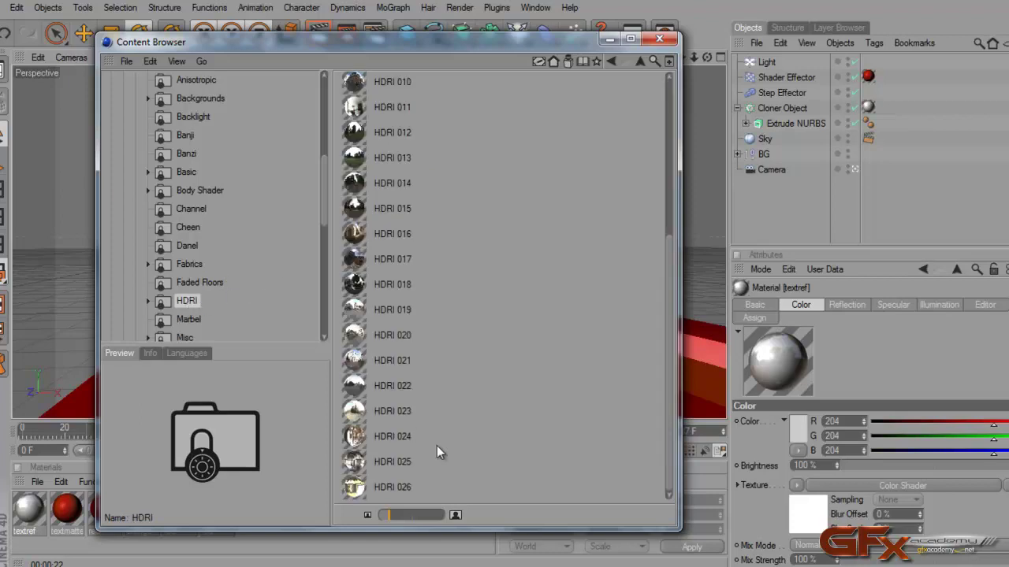
left_click_drag(389, 514, 493, 507)
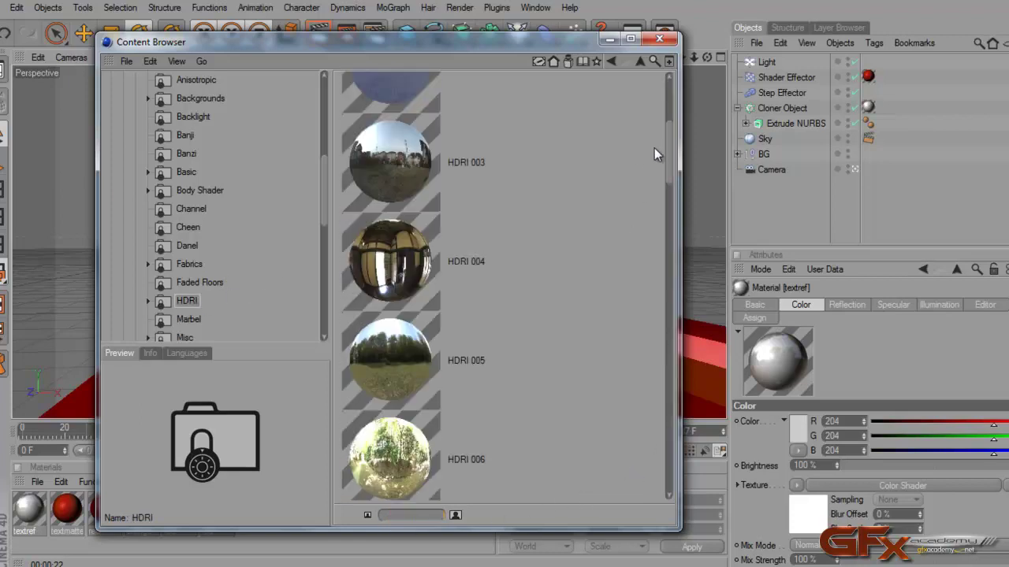
left_click_drag(670, 151, 657, 465)
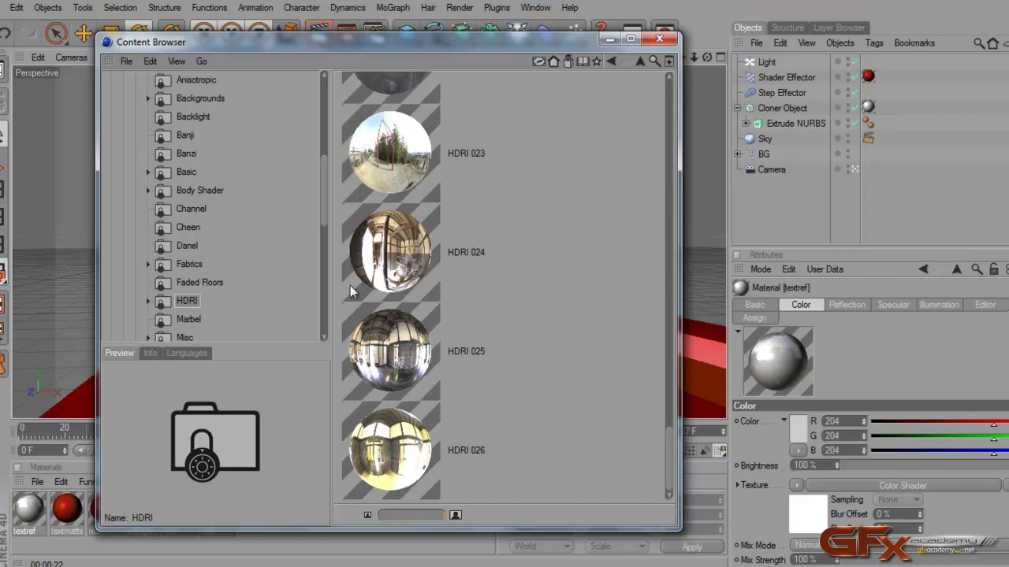
left_click_drag(668, 447, 651, 153)
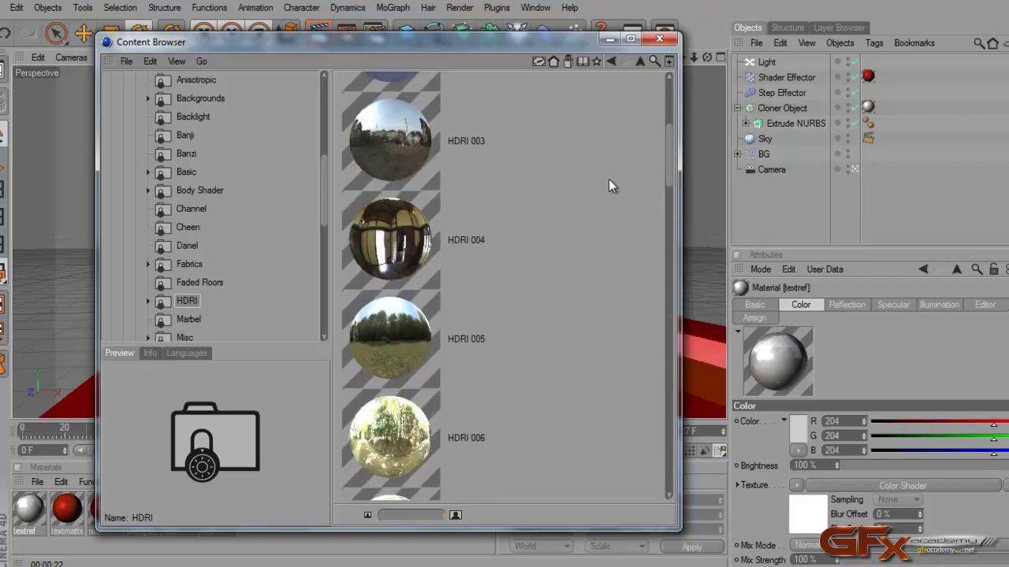
Step: Load the HDRI 004 preset material into the scene, close the Content Browser and apply the material to the Sky object
double_click(396, 248)
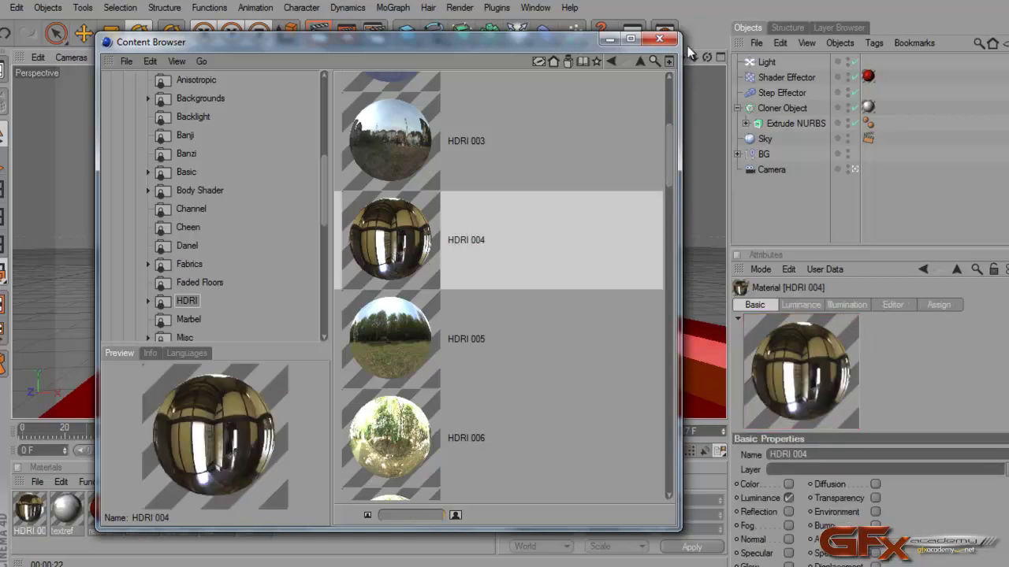
left_click(658, 39)
left_click_drag(43, 516, 772, 140)
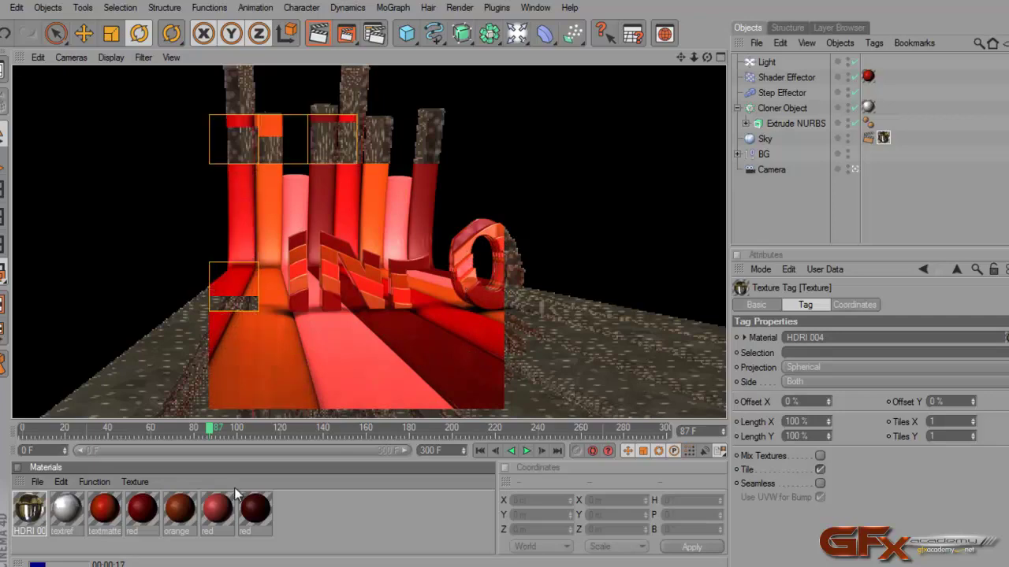
Step: Set the HDR Gamma of the image in HDRI 004's Luminance channel to 1.2
double_click(31, 520)
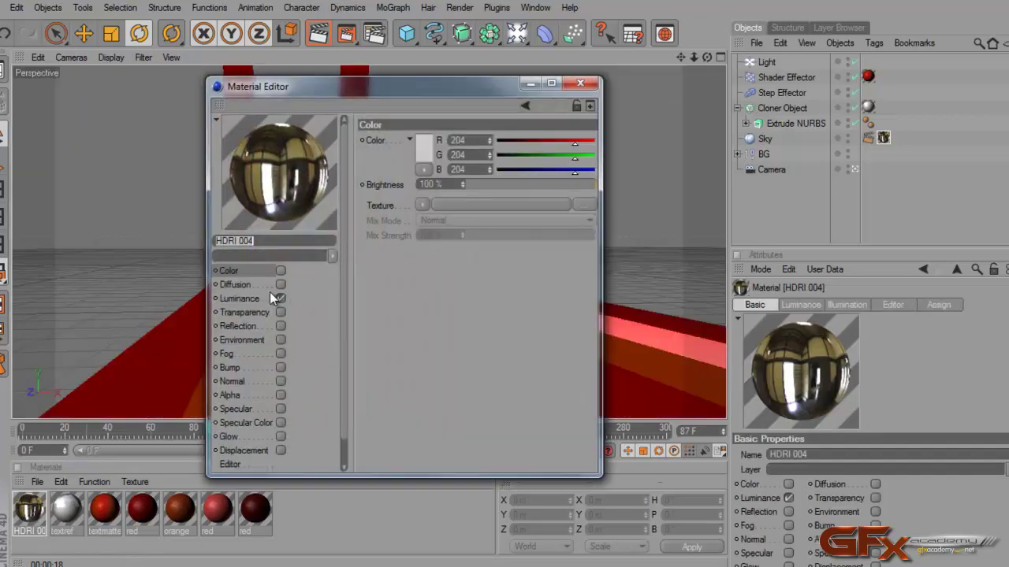
left_click(253, 300)
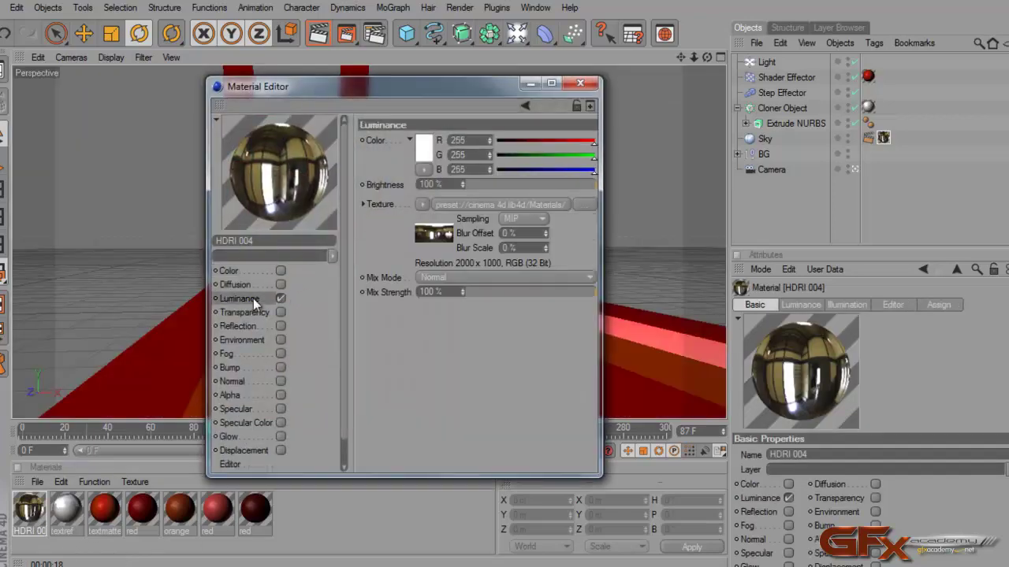
left_click(429, 232)
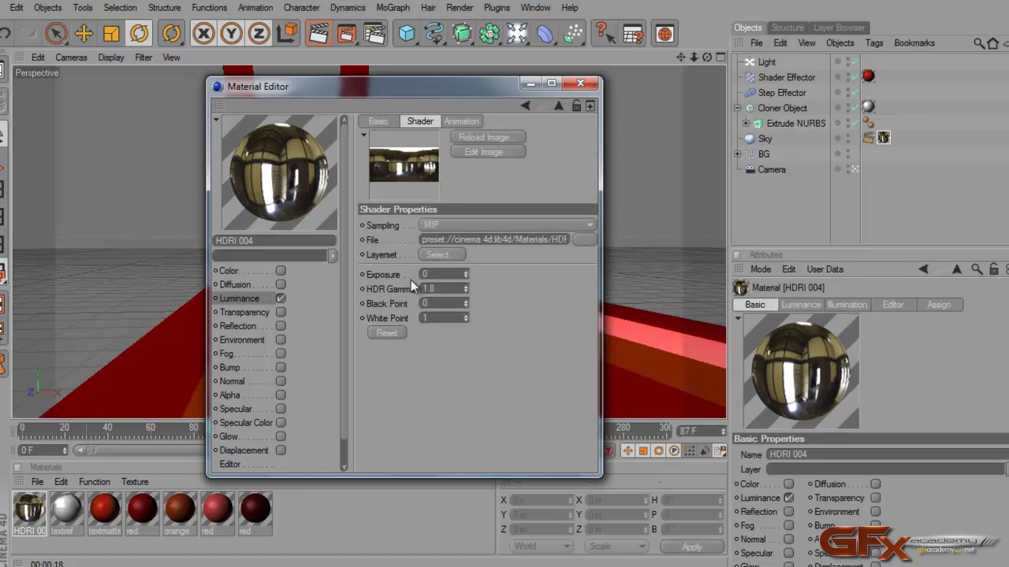
left_click_drag(429, 103, 658, 96)
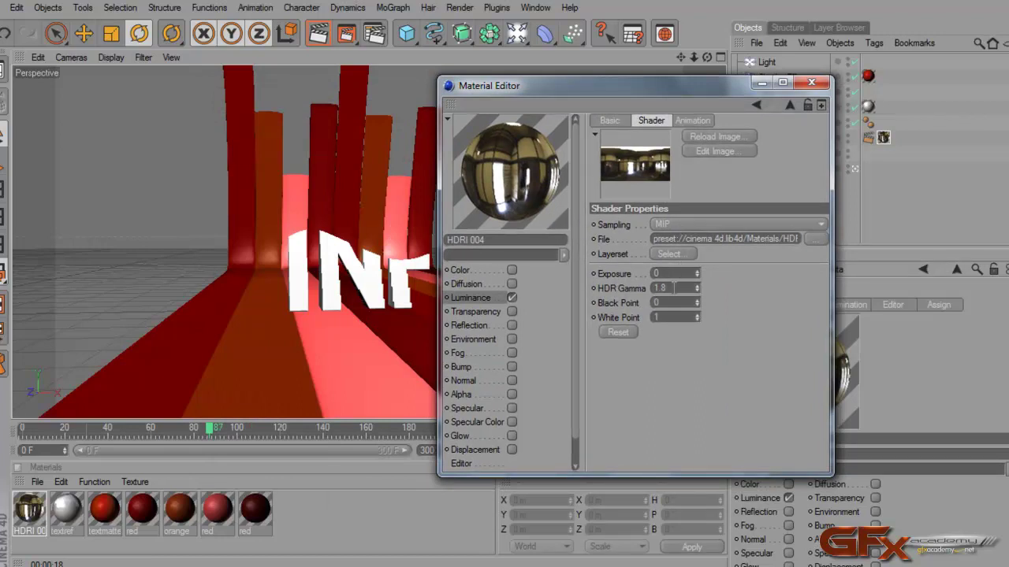
left_click(674, 287)
key("BackSpace")
type("2")
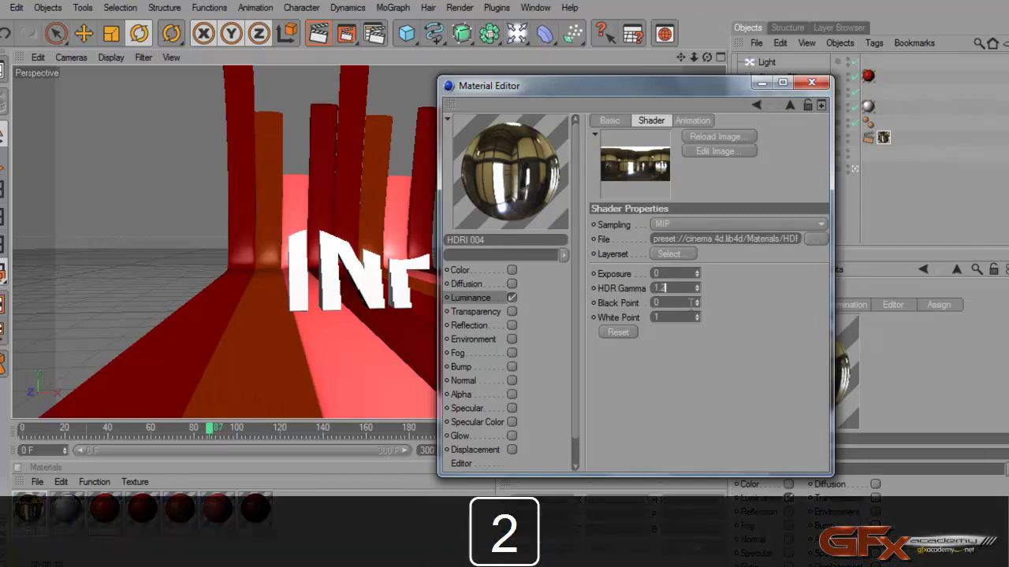
left_click(686, 316)
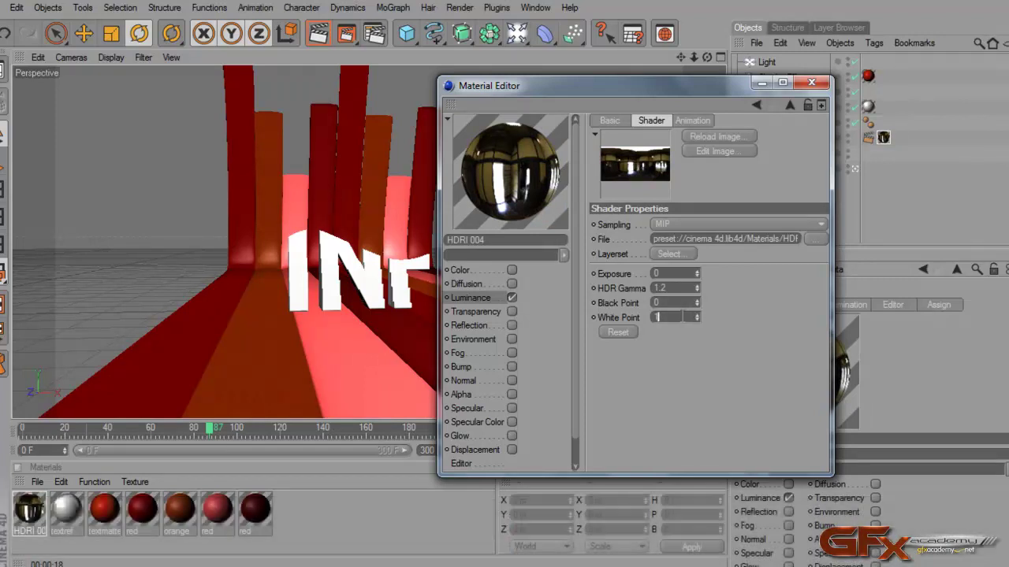
key("shift+Tab")
key("shift+Tab")
Step: Wrap HDRI 004's luminance texture in a Filter shader and set the filter's Saturation to -100%
left_click(756, 105)
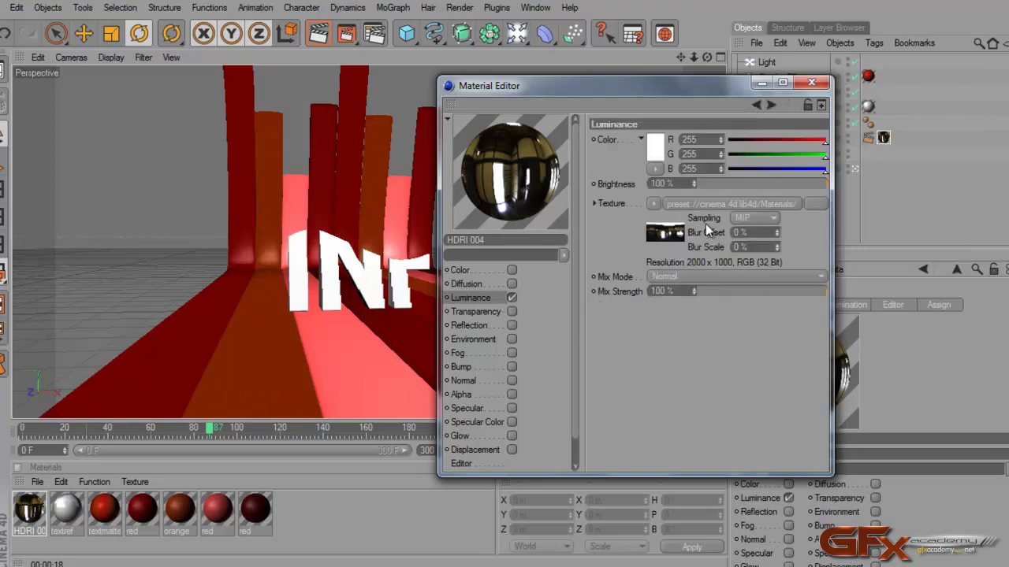
left_click(648, 202)
left_click(673, 444)
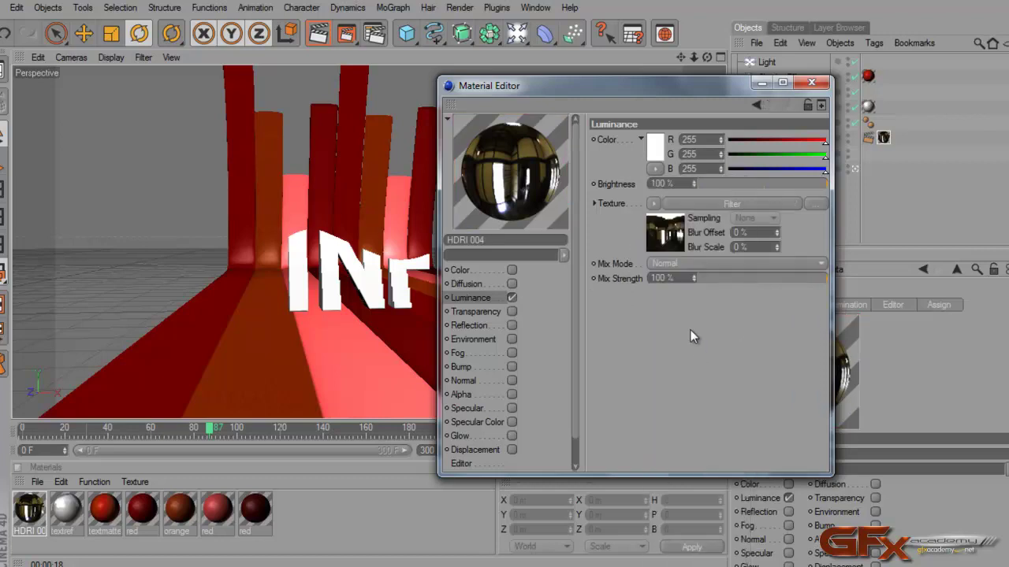
left_click(700, 204)
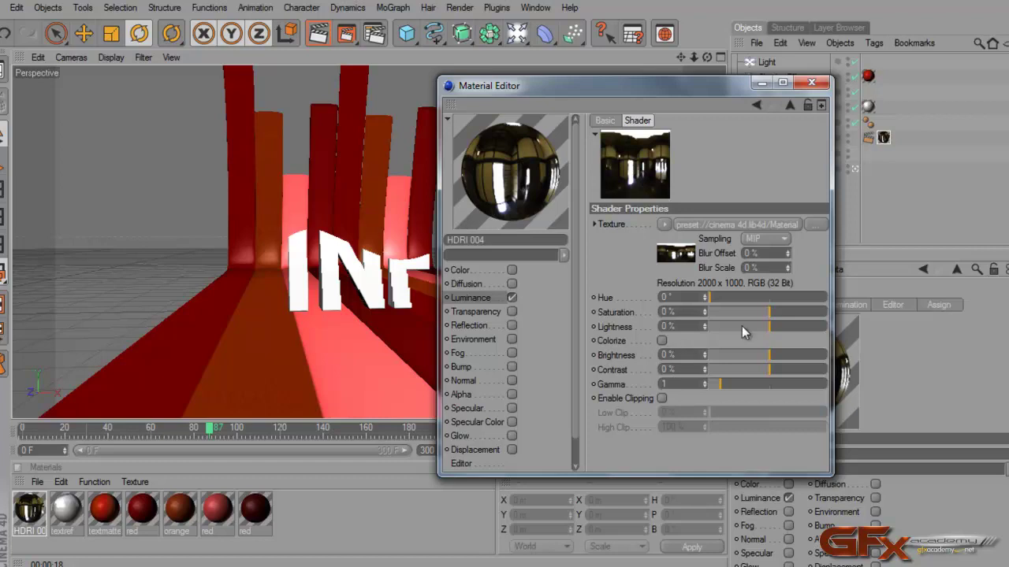
left_click_drag(770, 319, 624, 313)
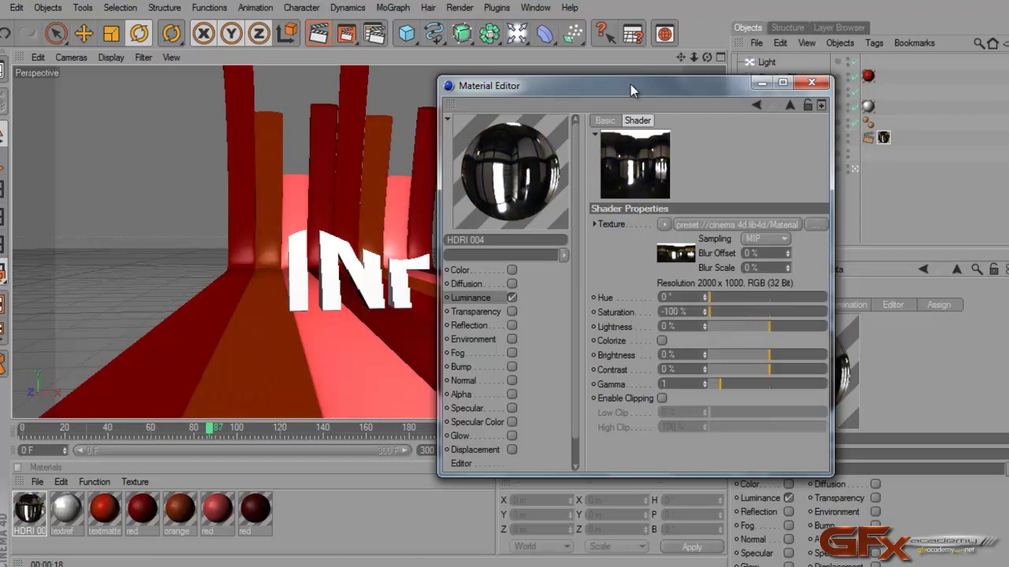
left_click_drag(631, 85, 500, 81)
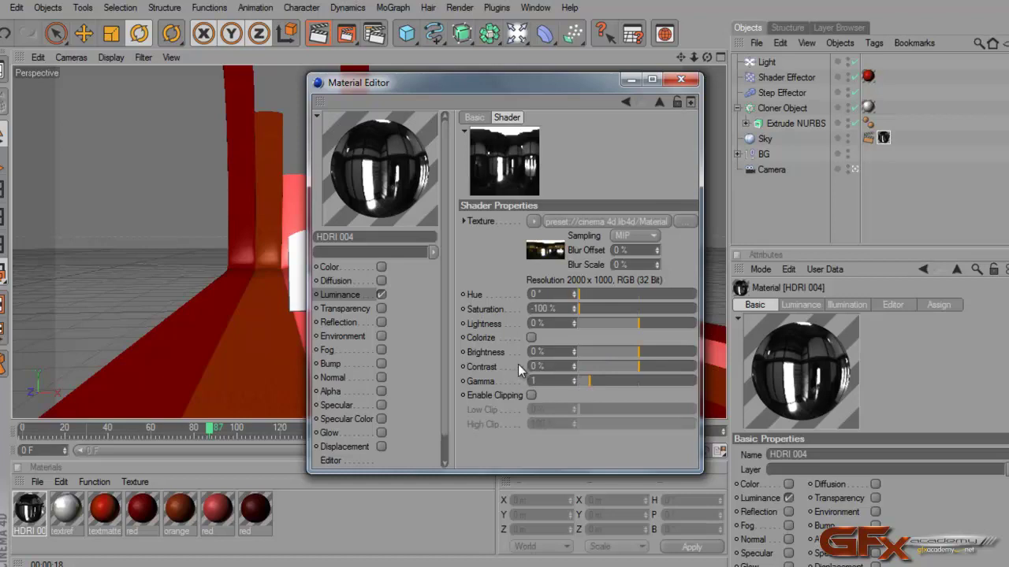
Step: Set the Filter shader's Gamma to 1.2 and leave its Contrast at 0%
left_click(552, 382)
key("Delete")
type("1.2")
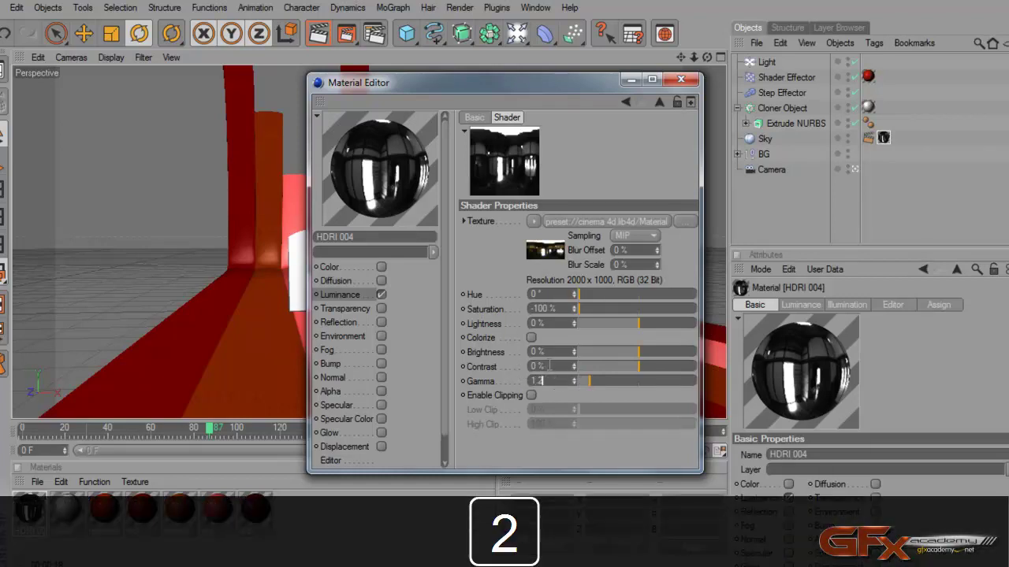
key("Return")
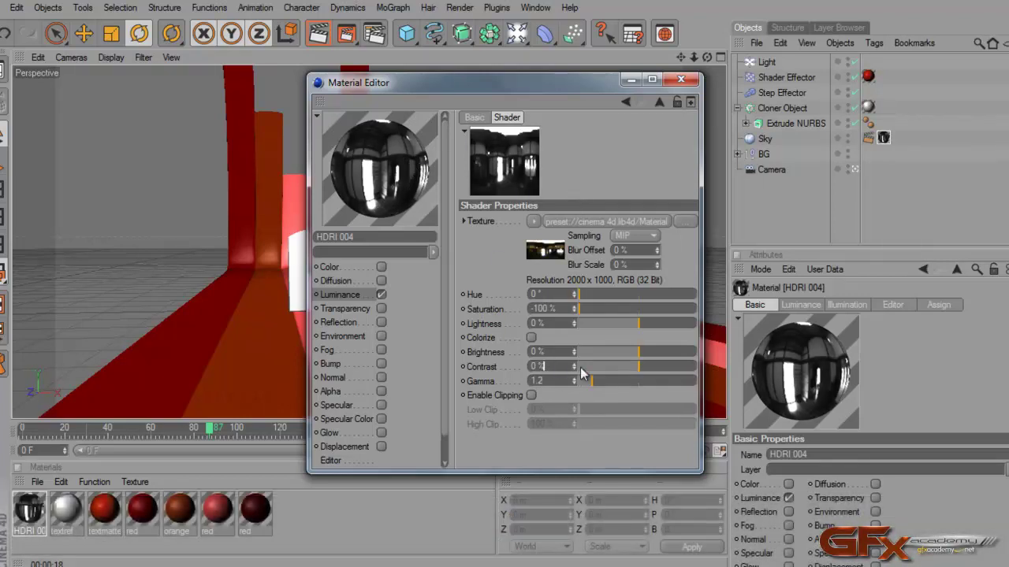
mouse_move(641, 369)
left_mouse_down()
mouse_move(655, 369)
mouse_move(641, 368)
left_mouse_up()
Step: Try clipping on the Filter shader with Low Clip at 33% and High Clip at 100%, then reset Low Clip and disable clipping
left_click(531, 395)
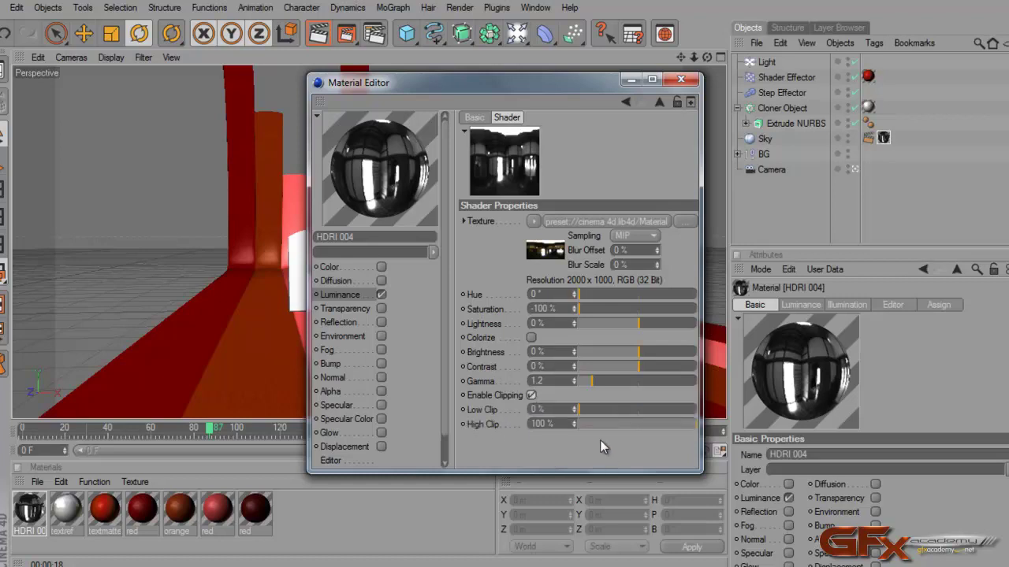
left_click_drag(582, 411, 619, 415)
mouse_move(679, 428)
left_mouse_down()
mouse_move(596, 424)
mouse_move(698, 426)
left_mouse_up()
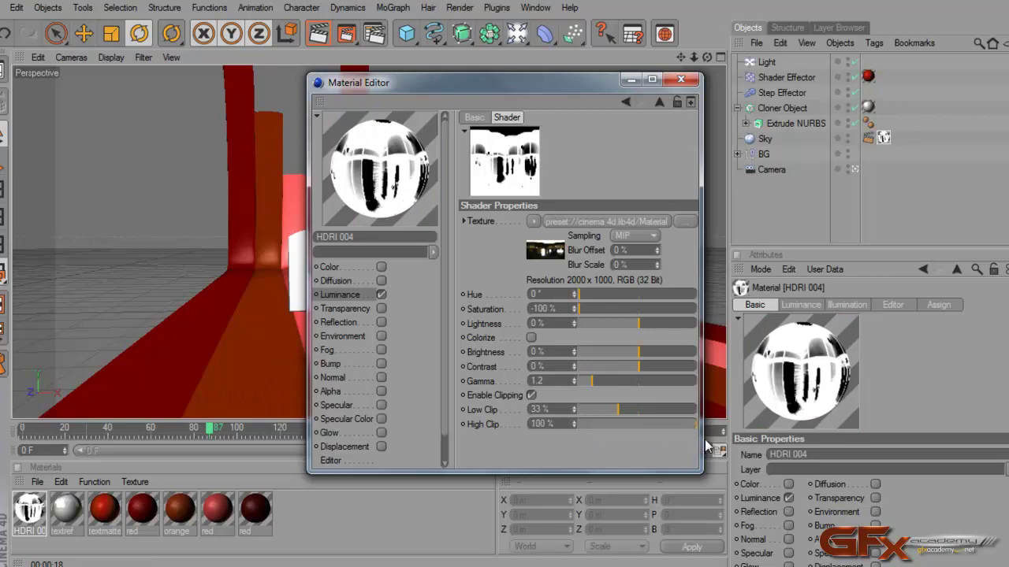
left_click_drag(618, 410, 518, 404)
left_click(531, 395)
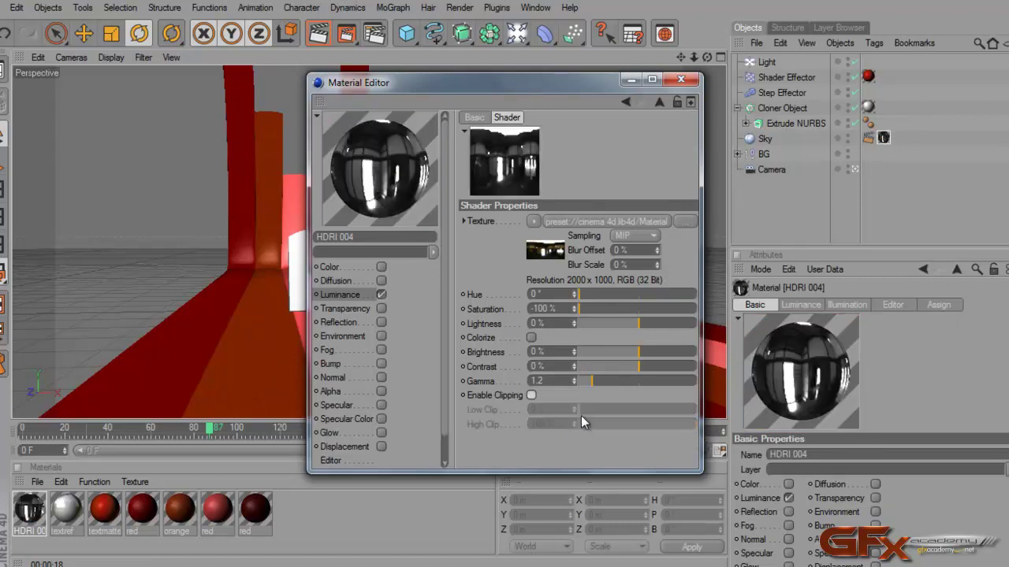
Step: Close the Material Editor and preview-render the view to check the desaturated sky reflections on the text
left_click(681, 80)
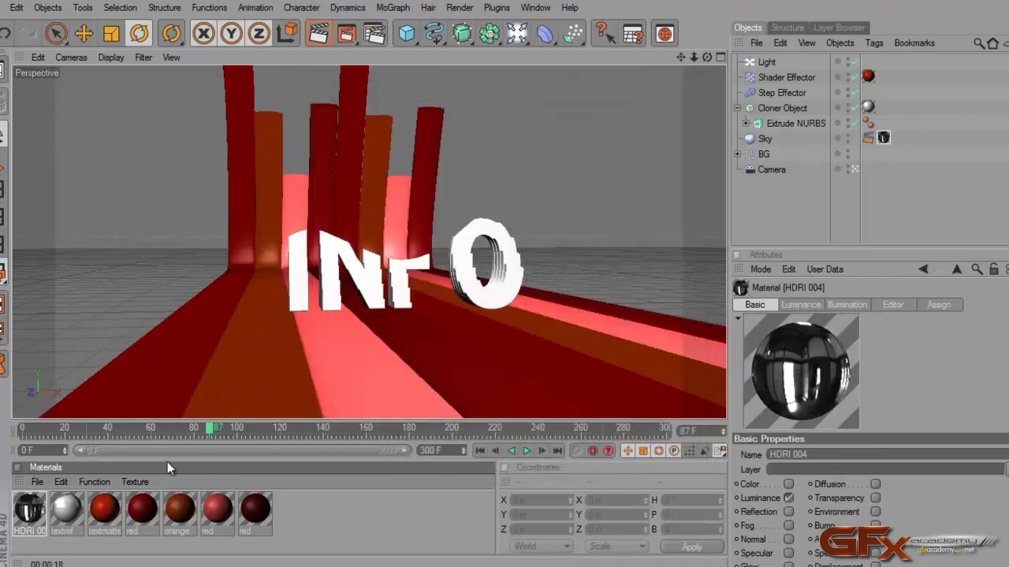
left_click(318, 33)
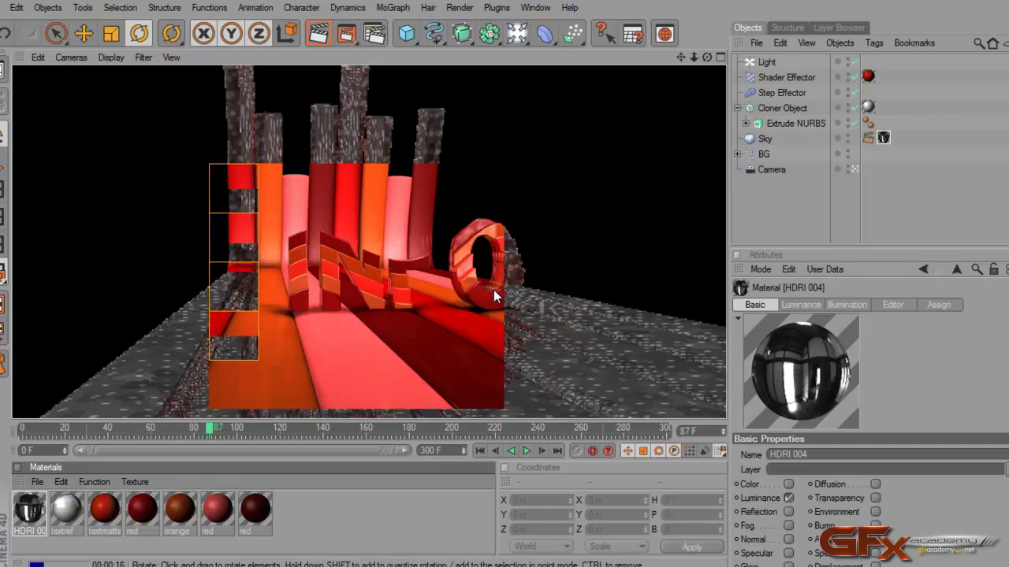
Step: Blur HDRI 004's luminance texture by setting its Blur Offset and Blur Scale to 20% each
double_click(29, 510)
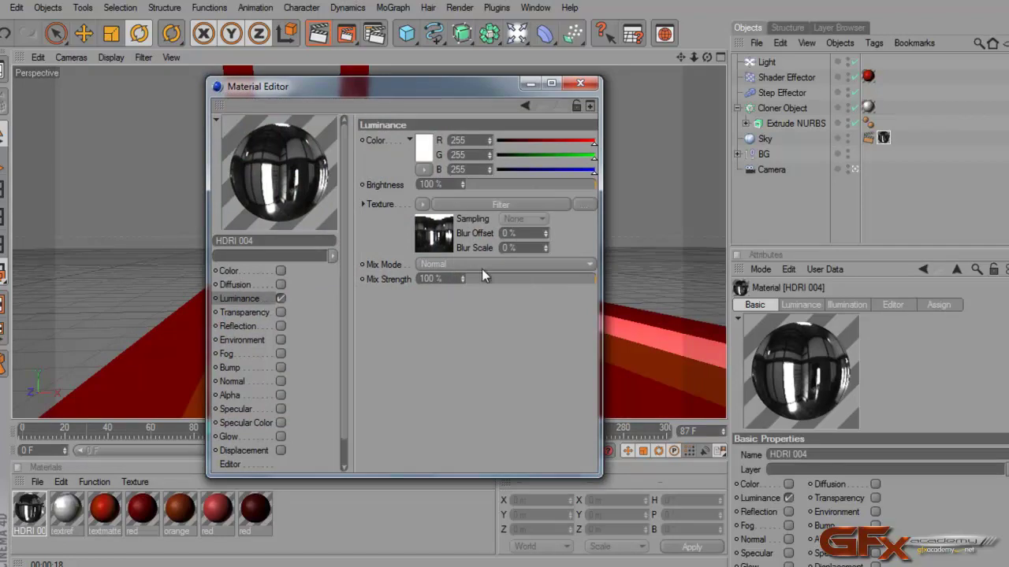
left_click(514, 233)
type("1")
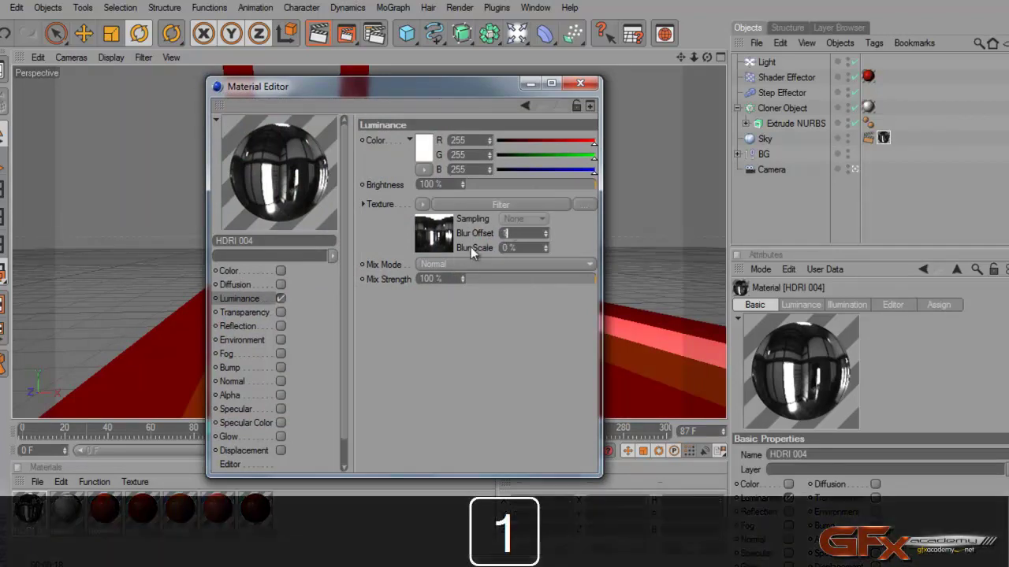
type("0")
key("Return")
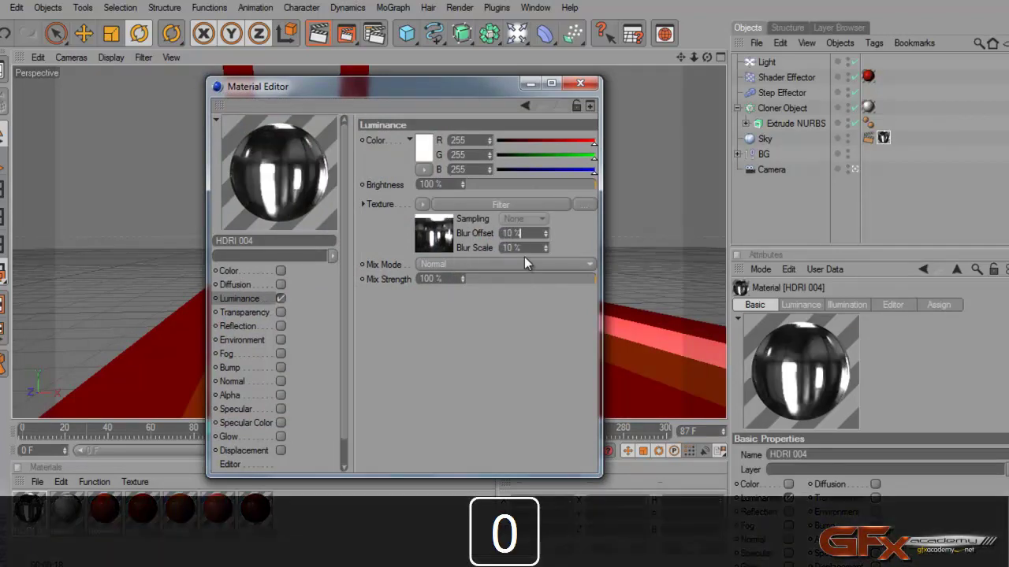
left_click(527, 247)
type("20")
key("Return")
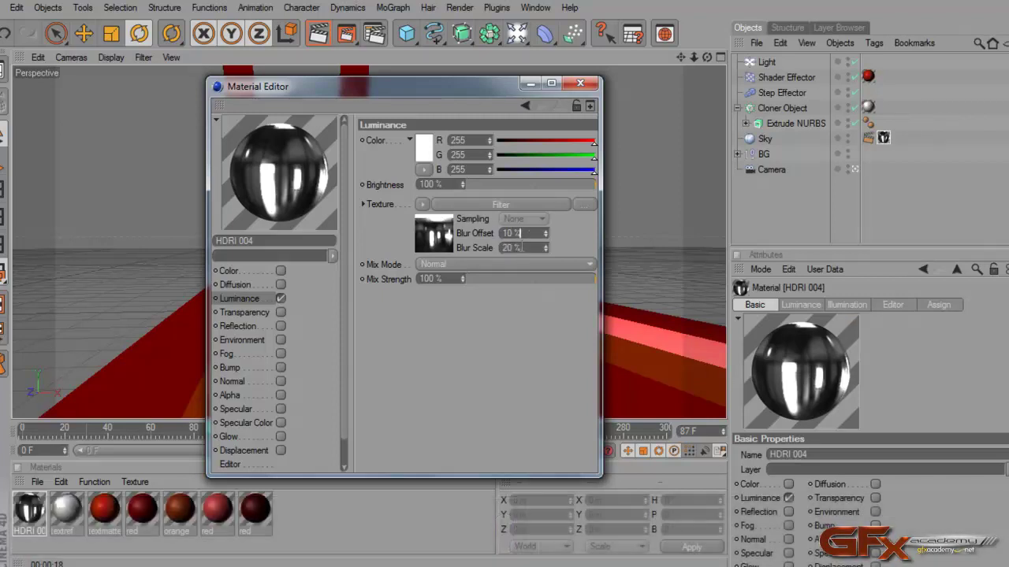
left_click(524, 233)
type("20")
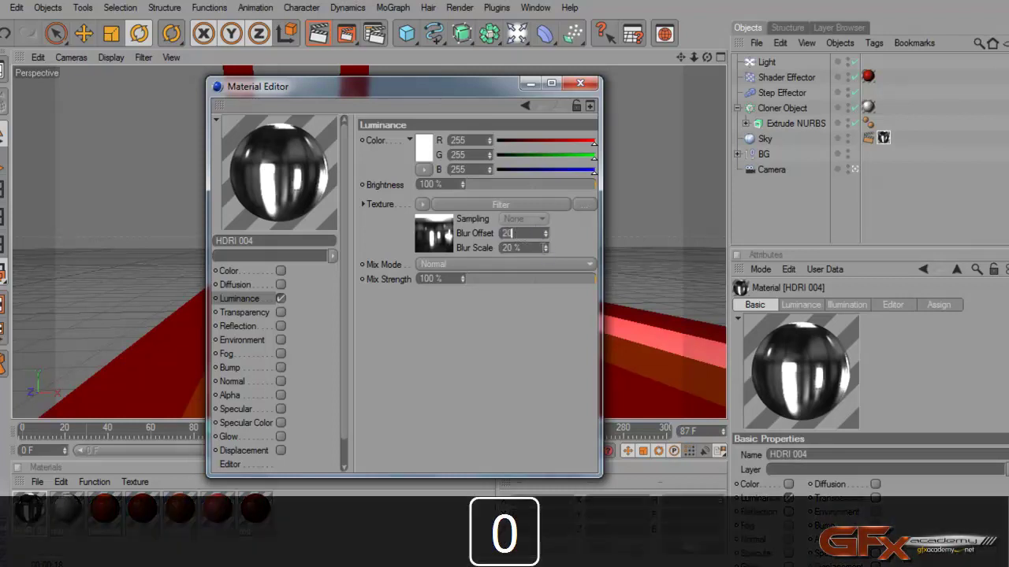
key("Tab")
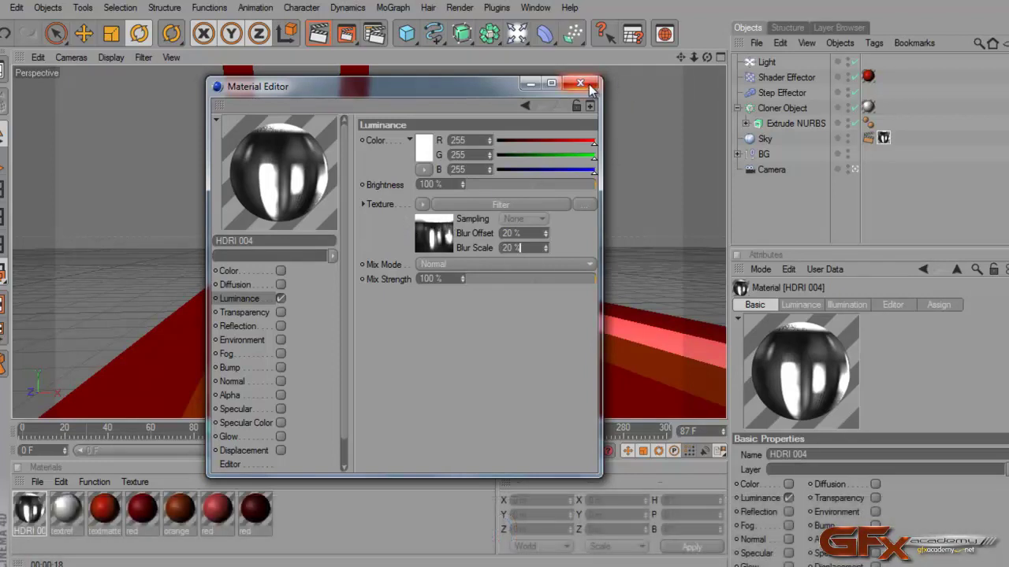
Step: Set the luminance Mix Mode to Multiply, try a dark red sampled from the floor as the color, and restore it to white
left_click(504, 264)
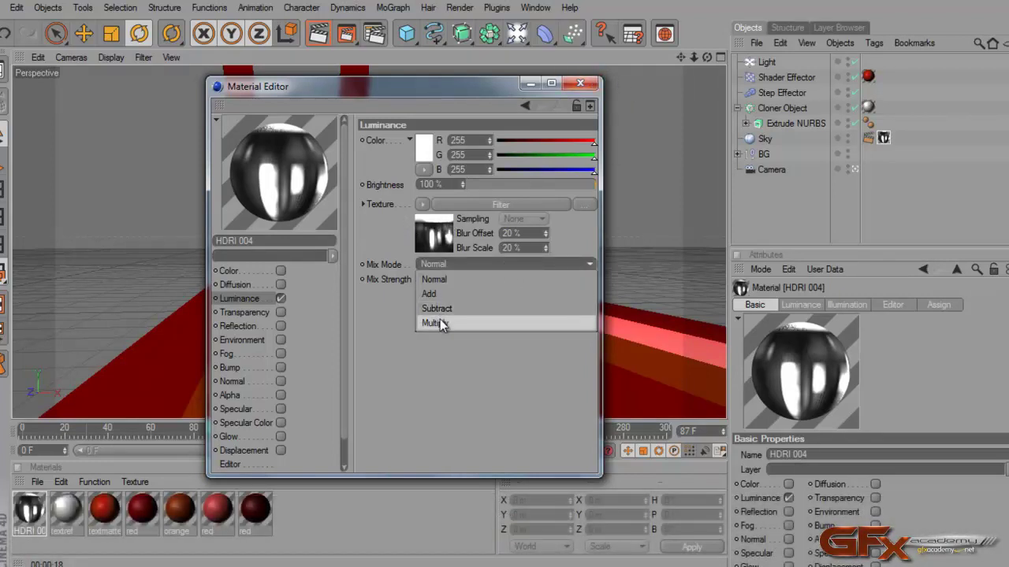
left_click(440, 319)
left_click(423, 149)
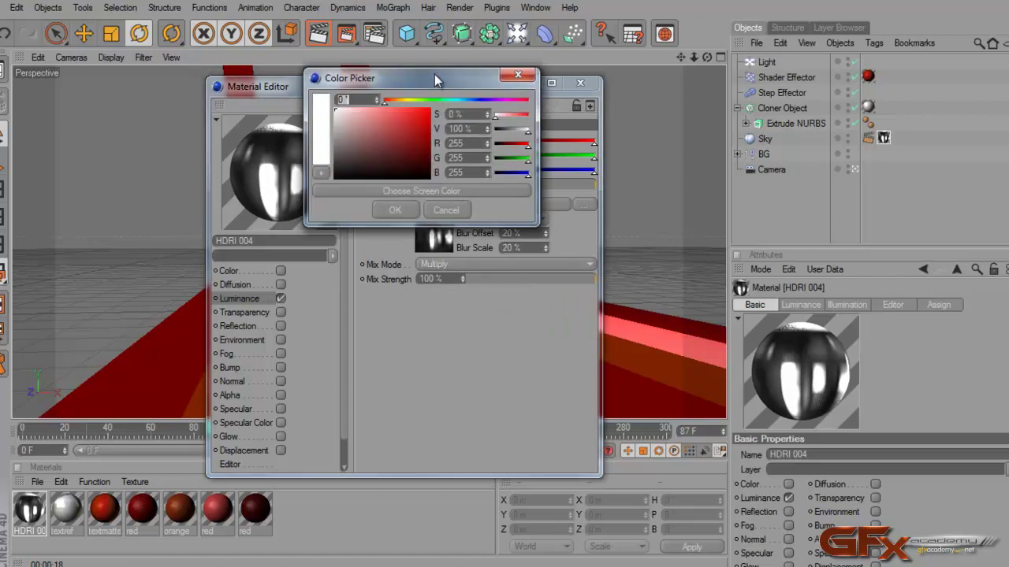
left_click_drag(435, 74, 595, 185)
left_click(594, 294)
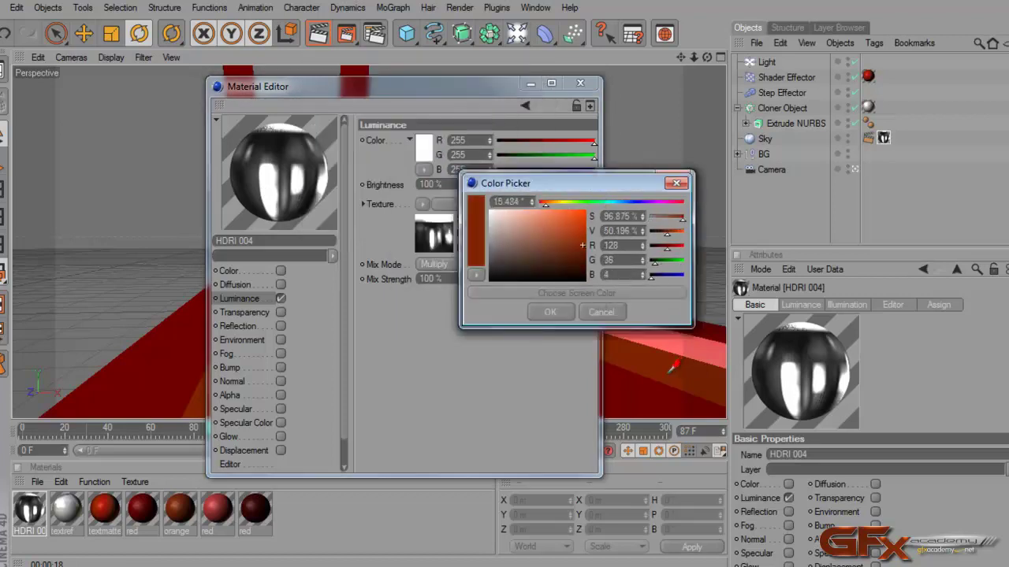
left_click(189, 338)
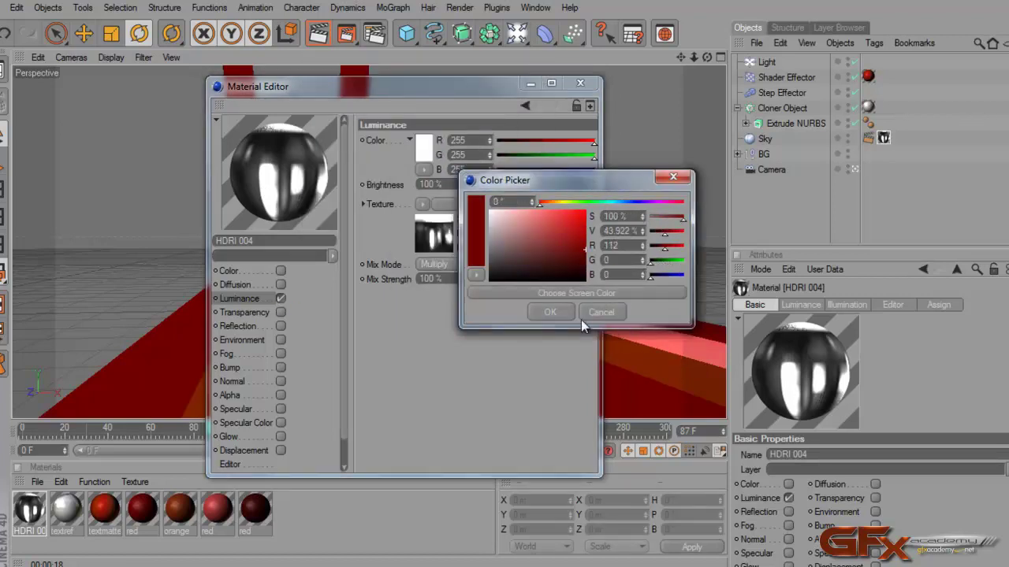
left_click(550, 312)
left_click(423, 149)
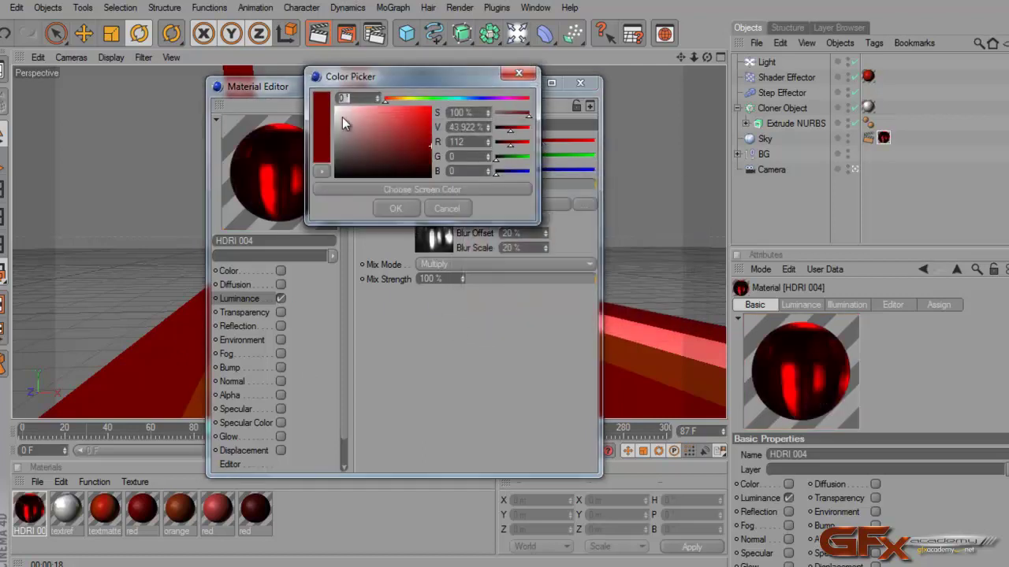
left_click(336, 122)
key("Return")
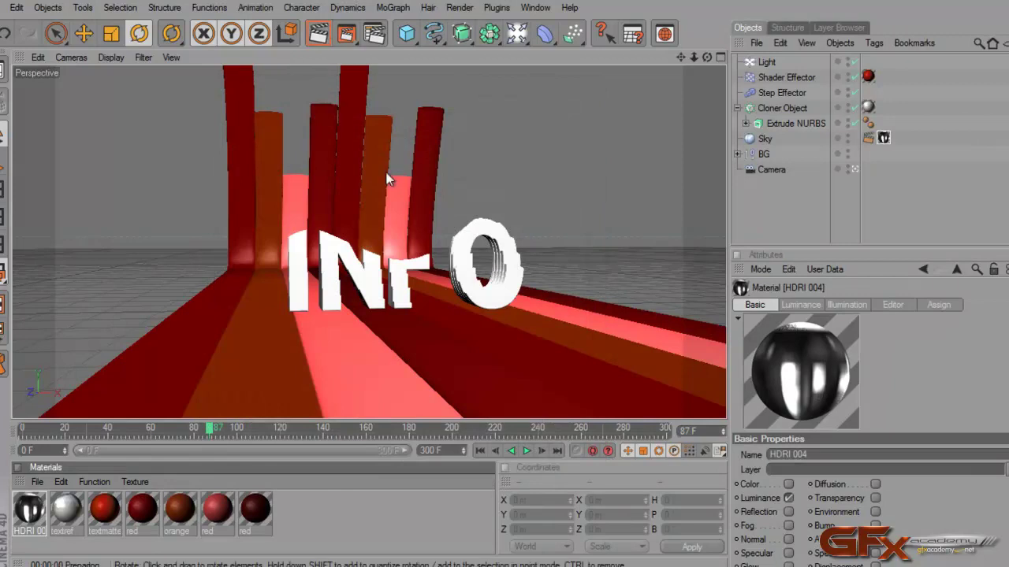
Step: Preview the blurred reflections with an Interactive Render Region around the letters F and O, and turn the region off
key("ctrl+r")
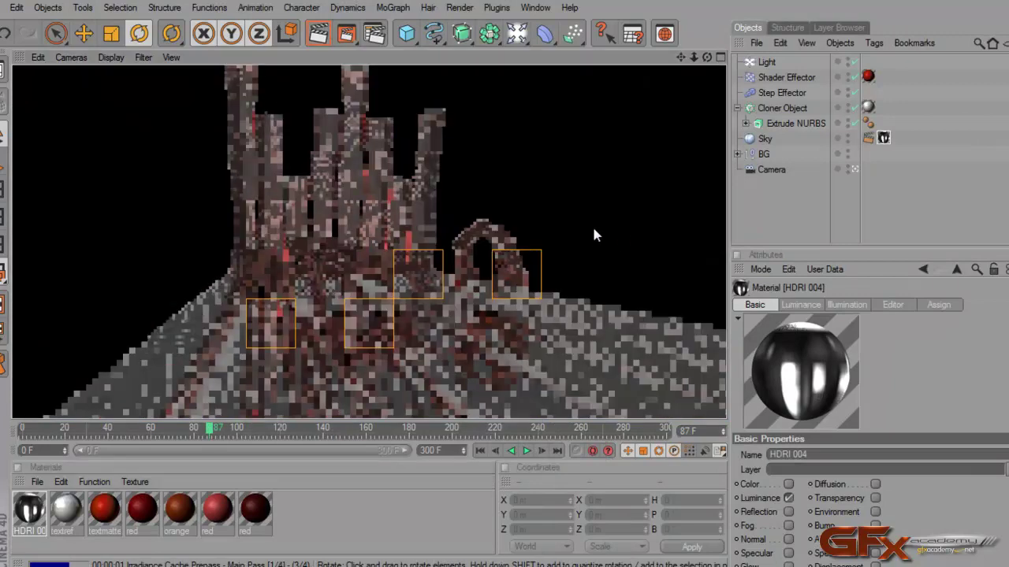
left_click(534, 178)
left_click(354, 41)
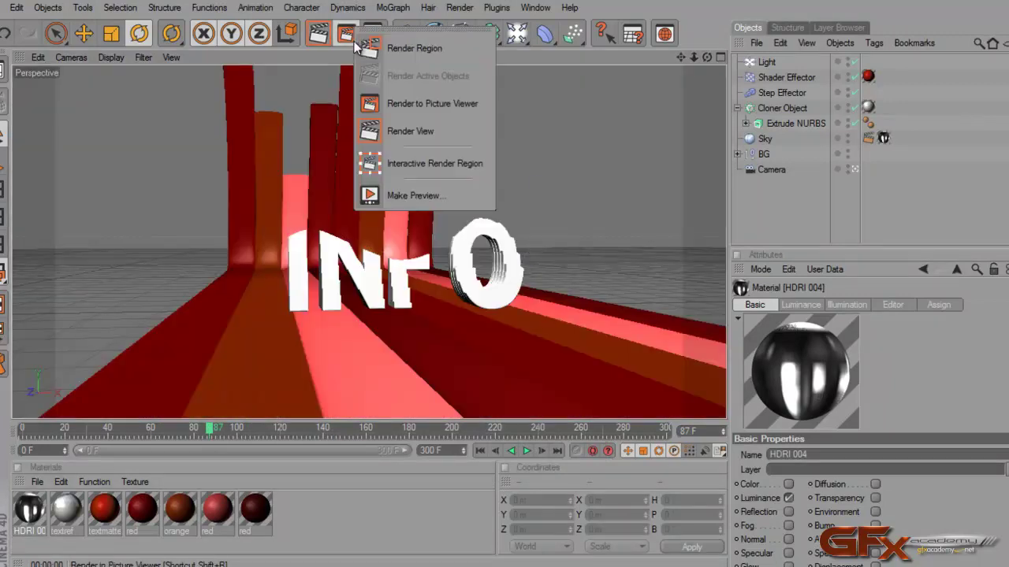
left_click(456, 162)
left_click_drag(191, 241, 440, 247)
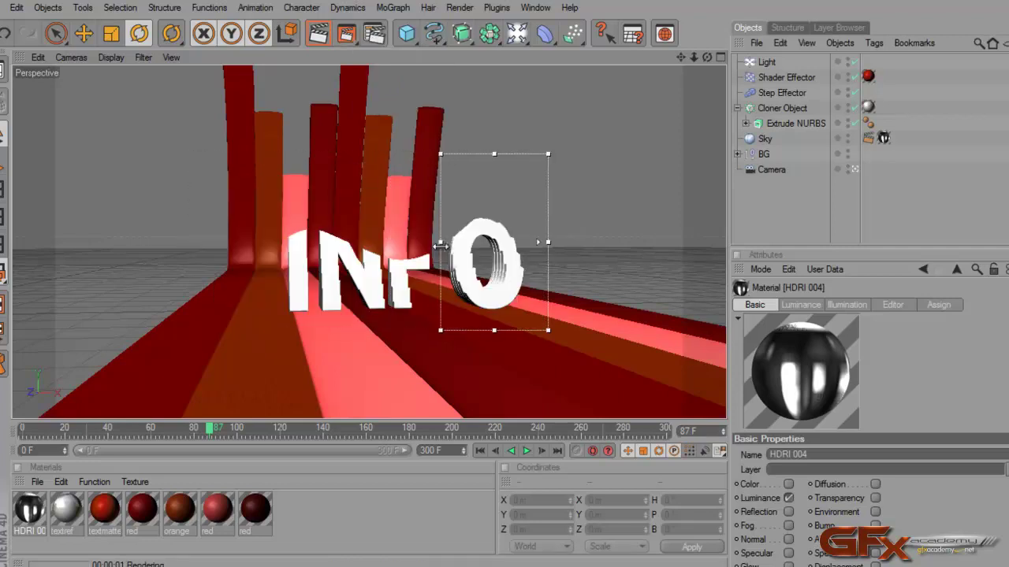
left_click_drag(494, 154, 491, 207)
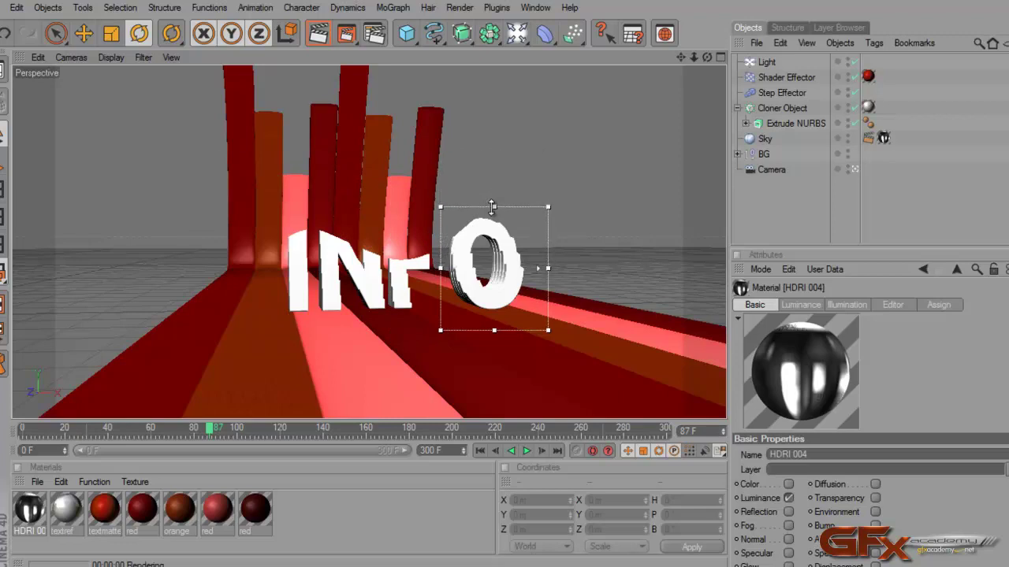
left_click_drag(497, 319, 497, 302)
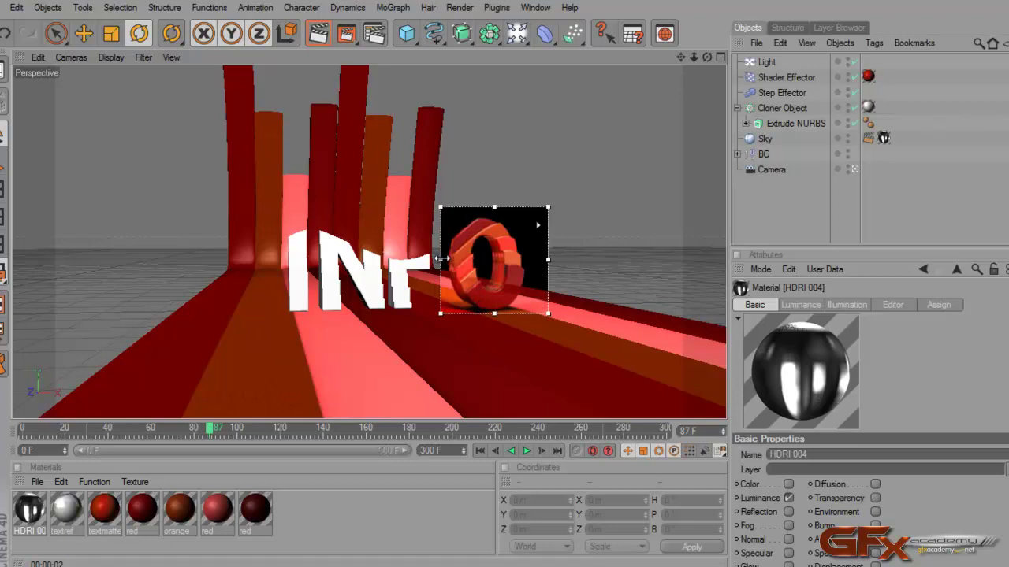
left_click_drag(425, 259, 383, 259)
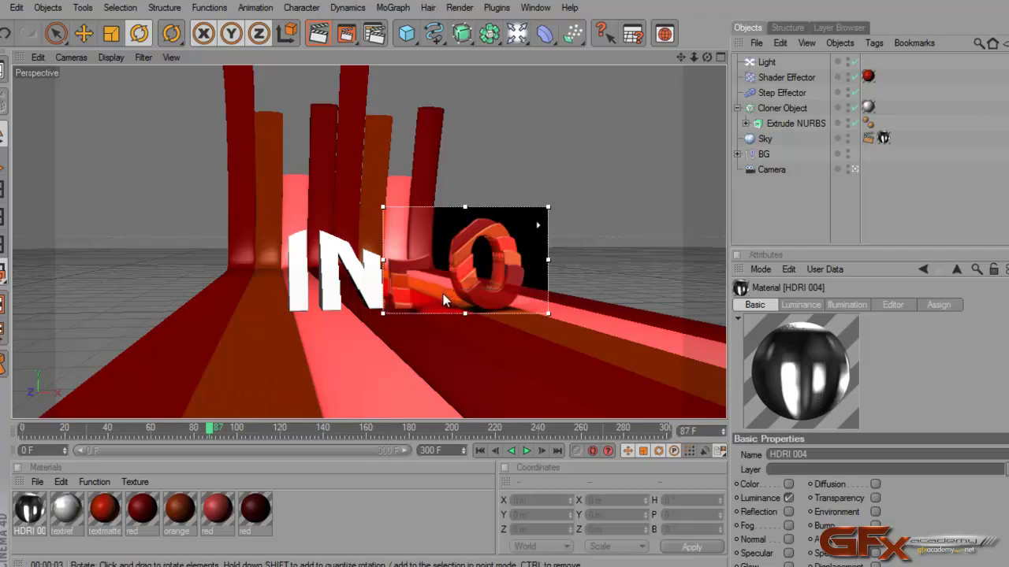
left_click(346, 33)
left_click(416, 164)
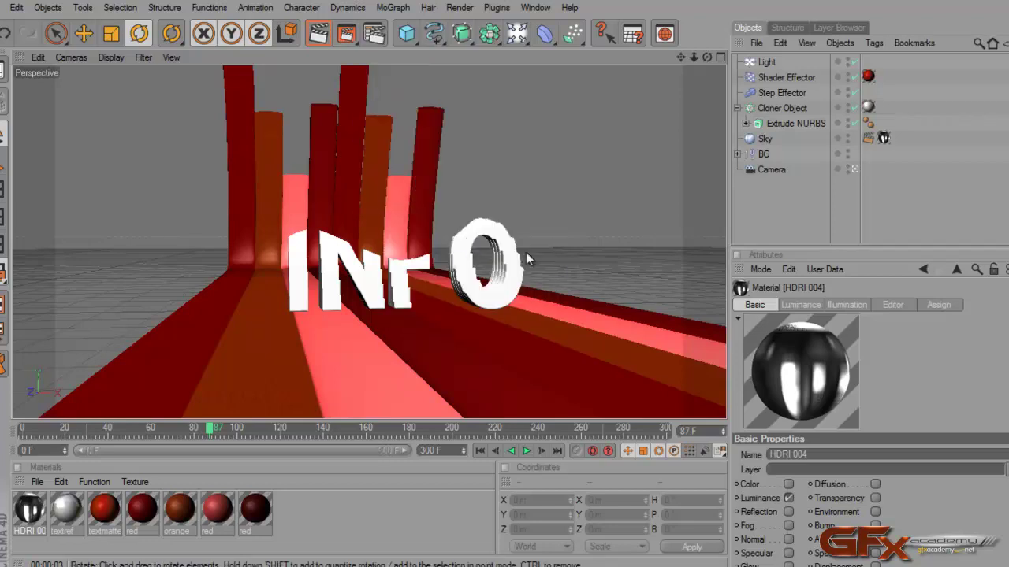
Step: Deselect the material and enable Enhanced OpenGL display in the perspective view
left_click(349, 517)
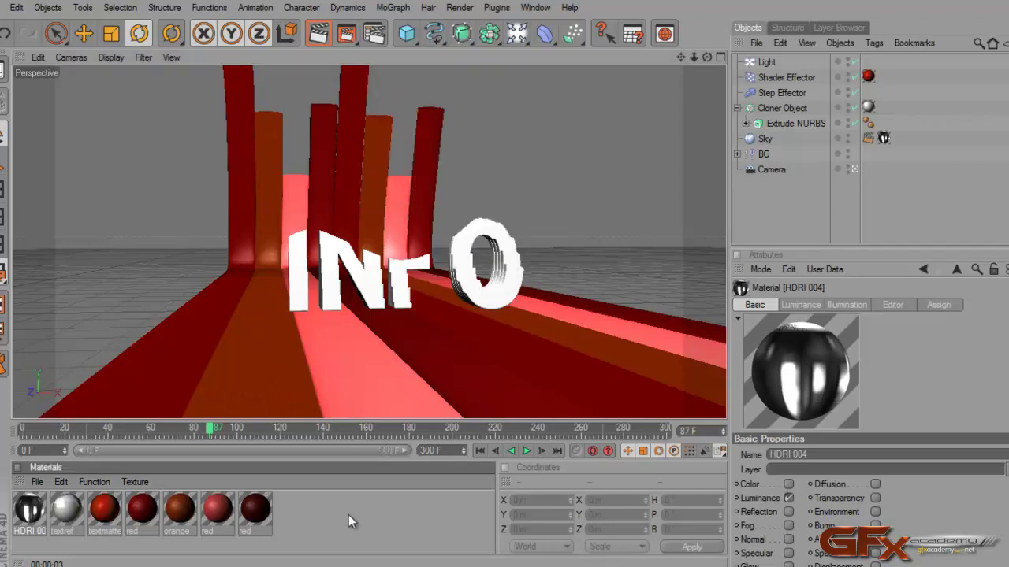
left_click(107, 58)
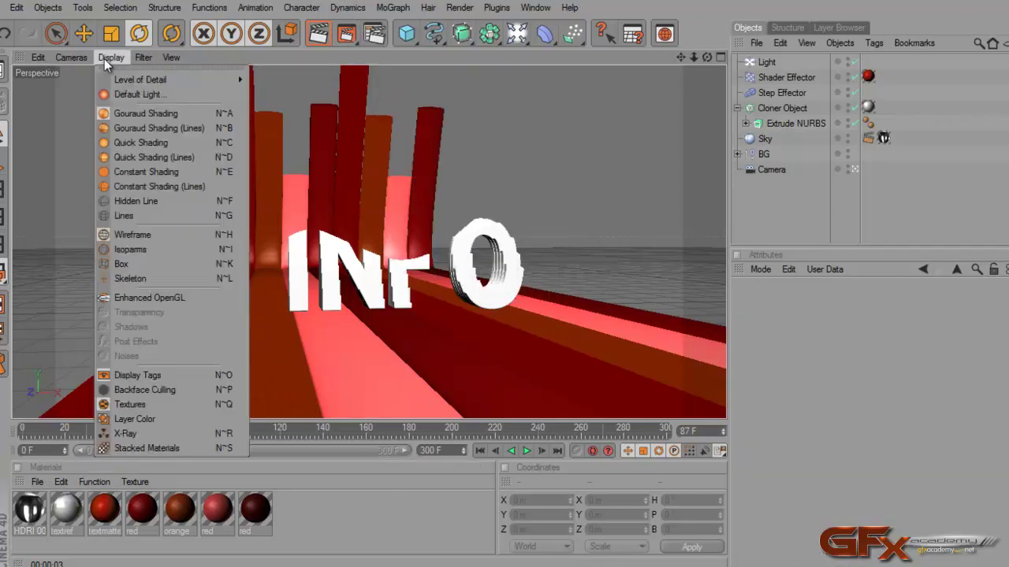
left_click(168, 299)
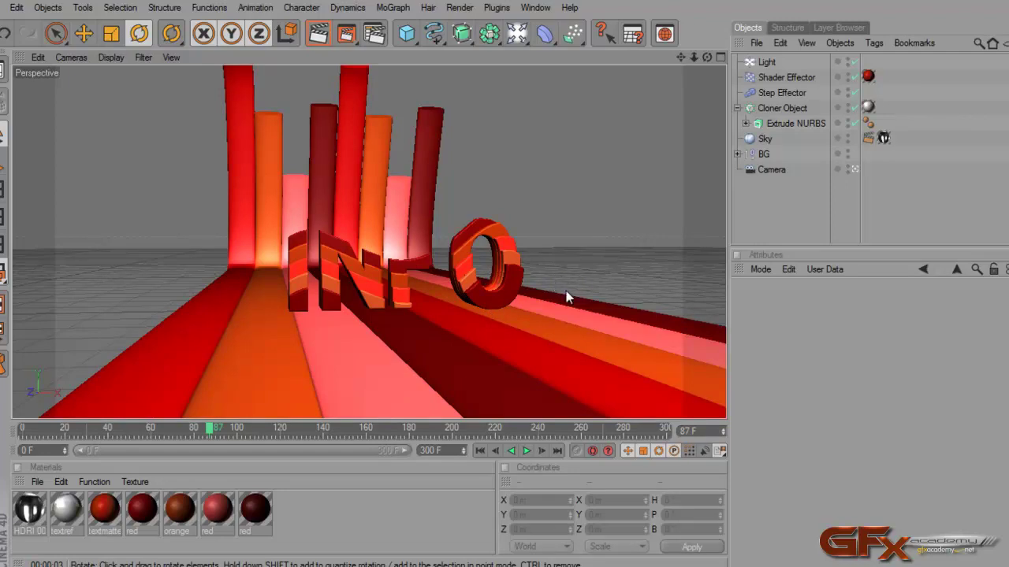
Step: Remove the HDRI 004 texture tag from the Sky and add a Plane object to the scene
left_click(883, 138)
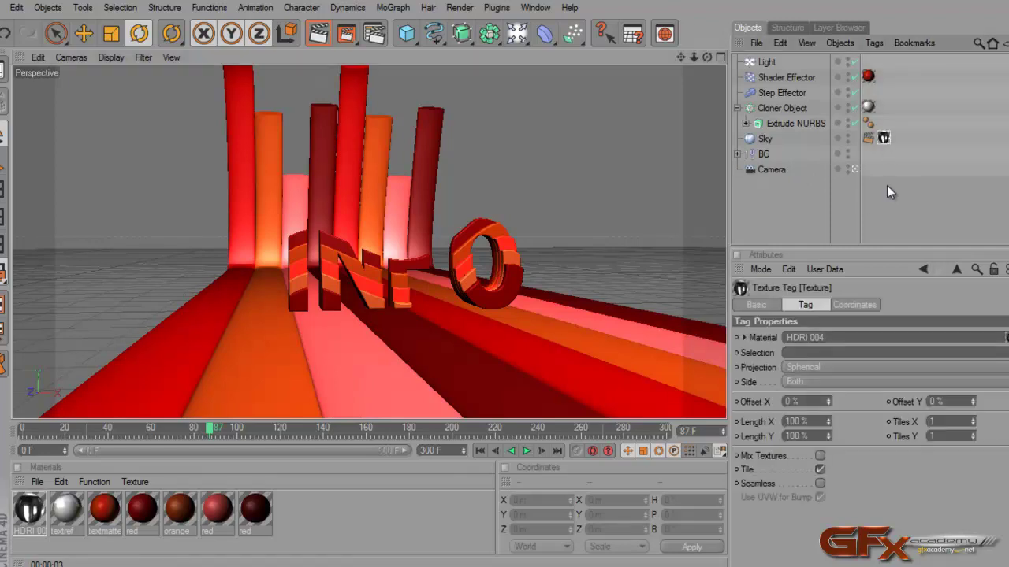
key("Delete")
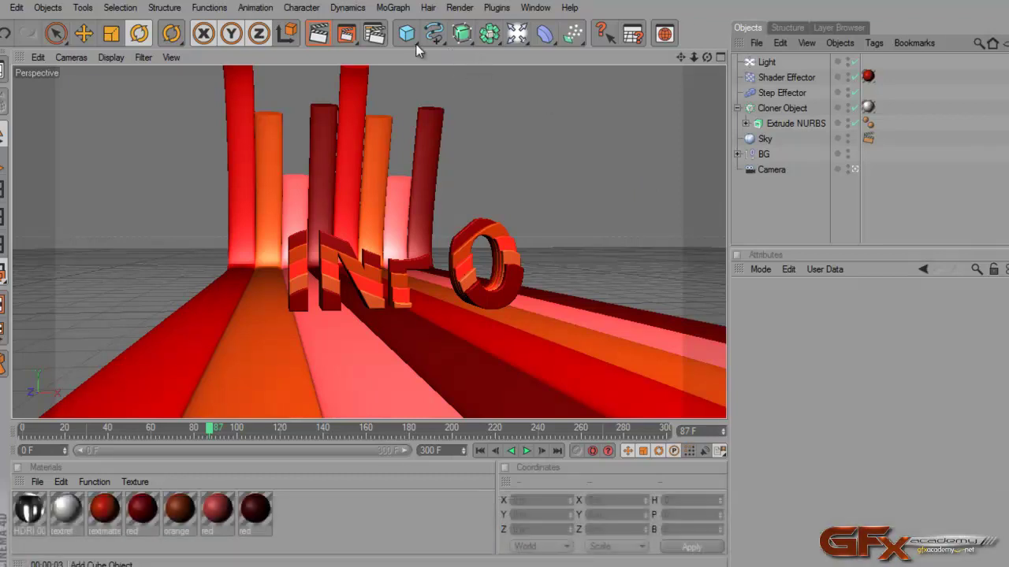
left_click(406, 33)
left_click(535, 76)
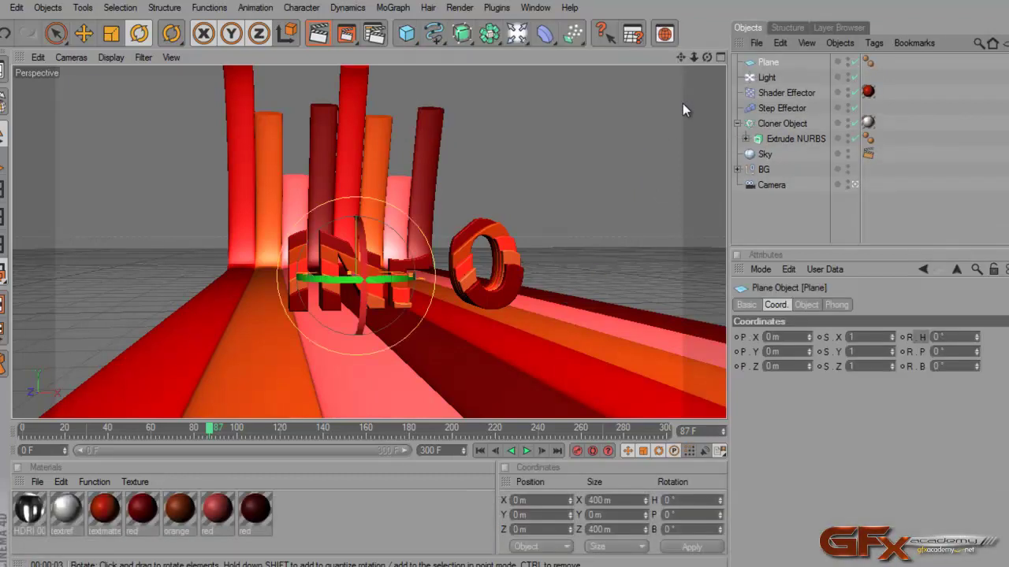
Step: Outside the camera view, place the Plane above the text at about Y 429 m, Z -1464 m and pitch it about 20°
left_click(852, 184)
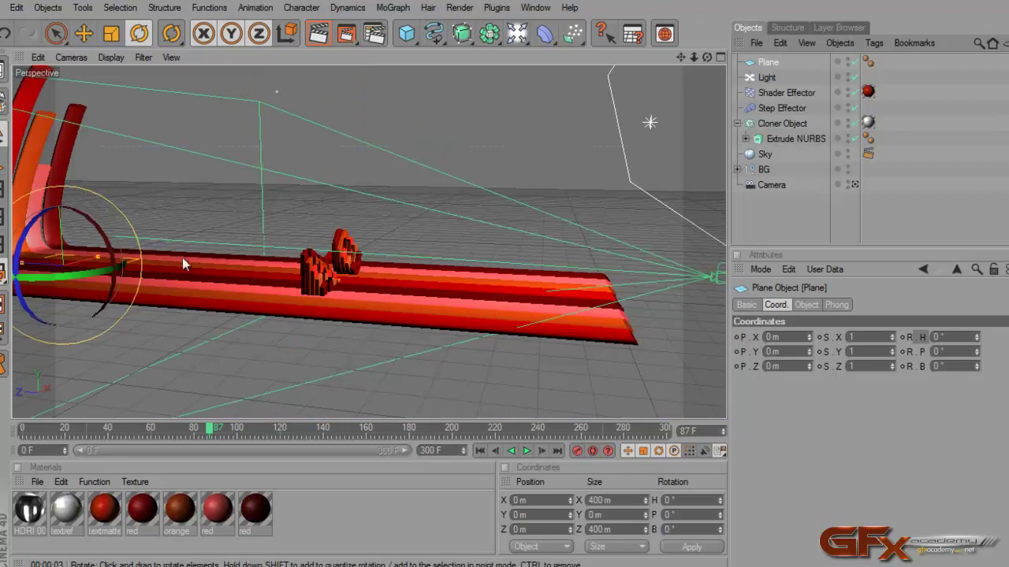
left_click(83, 33)
left_click_drag(29, 266, 572, 288)
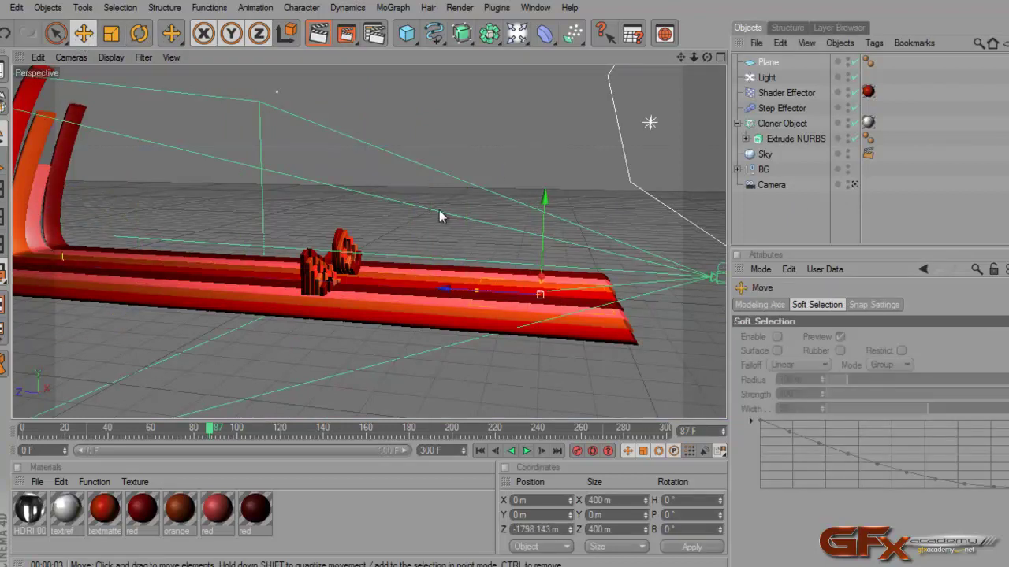
left_click_drag(544, 214, 506, 277)
left_click_drag(455, 162, 500, 278)
left_click(140, 33)
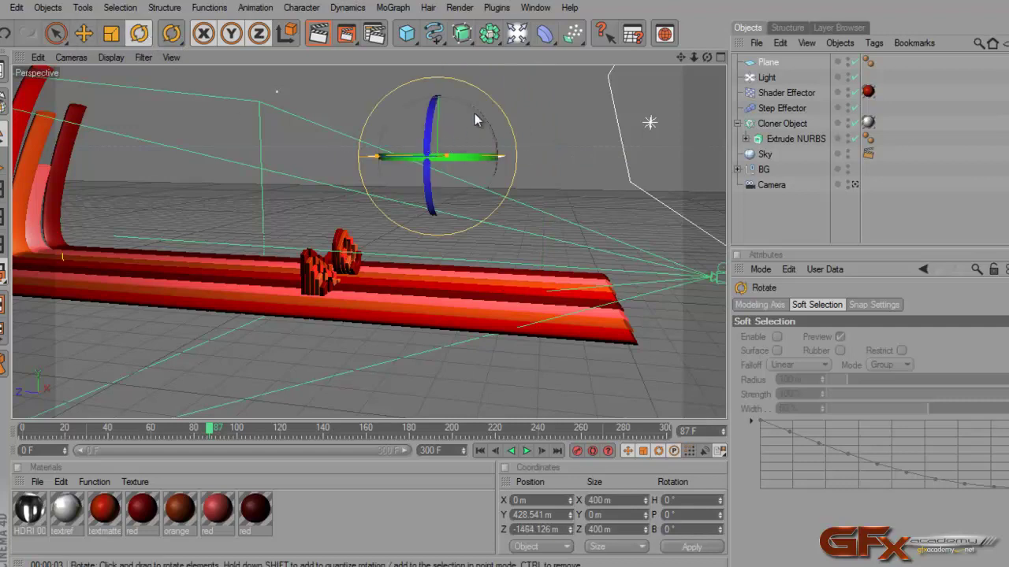
left_click_drag(475, 117, 492, 130)
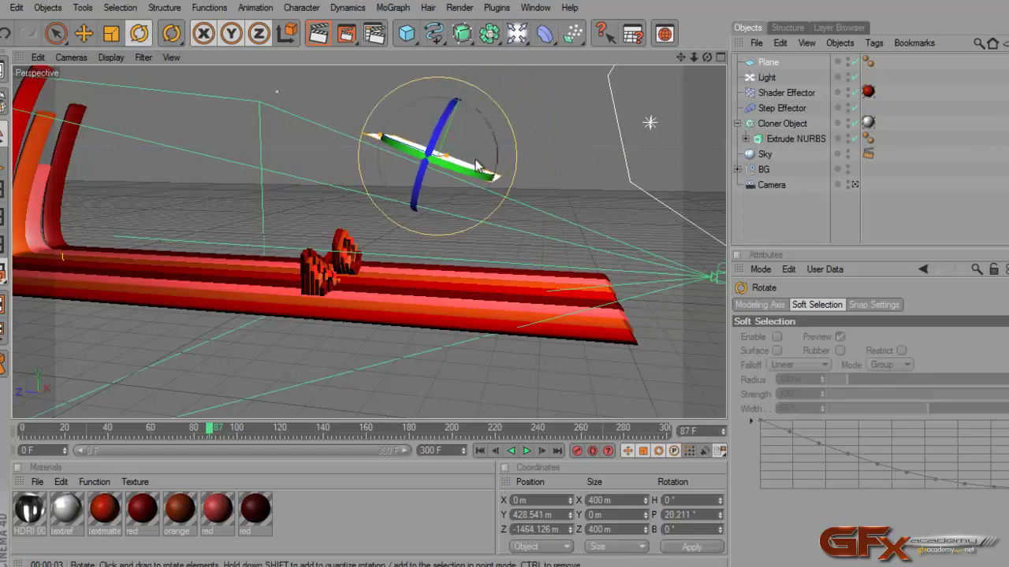
Step: Create a new material with Color disabled and Luminance enabled at 300% brightness
double_click(349, 522)
double_click(30, 510)
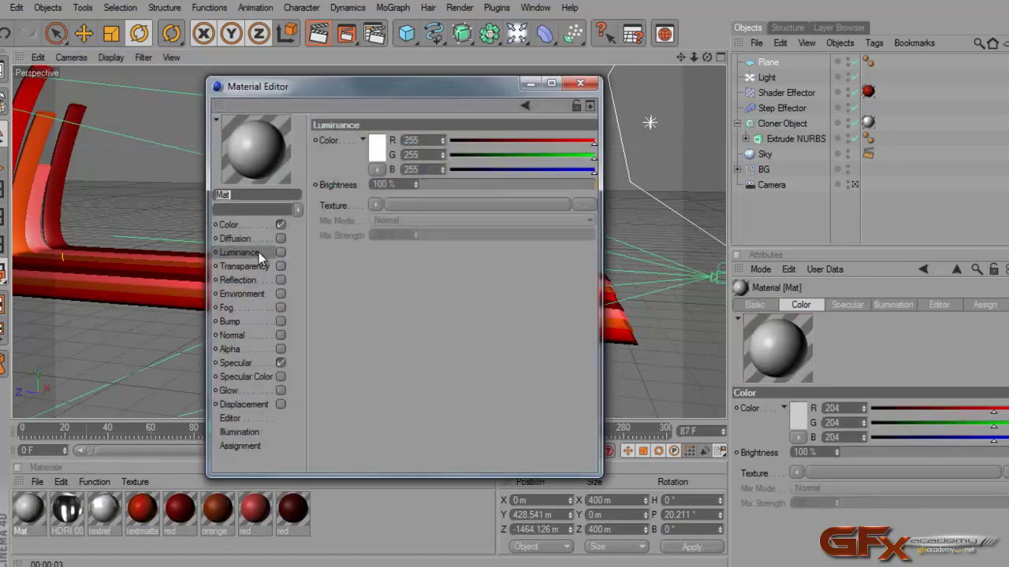
left_click(282, 253)
left_click(280, 225)
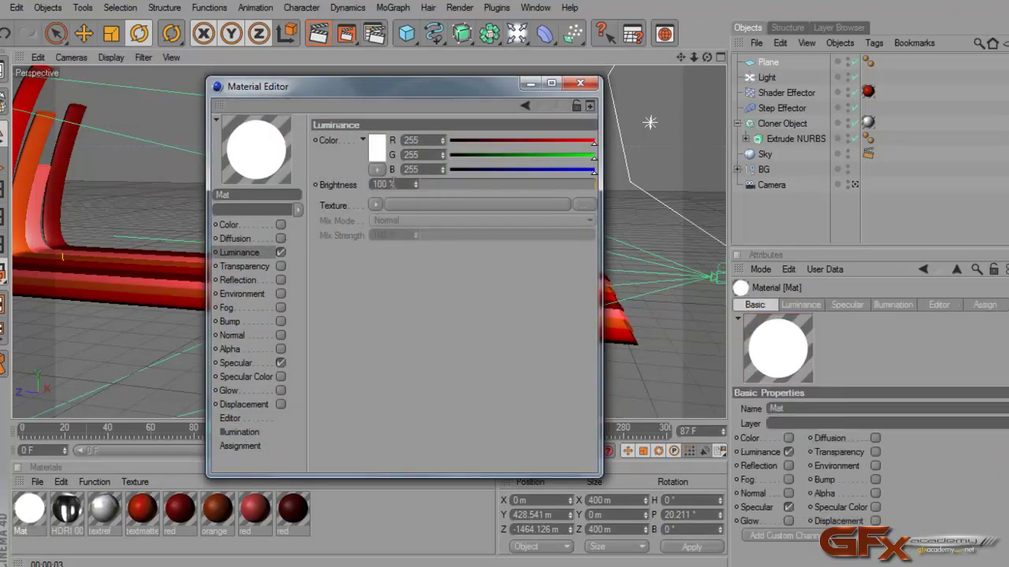
type("300")
key("Return")
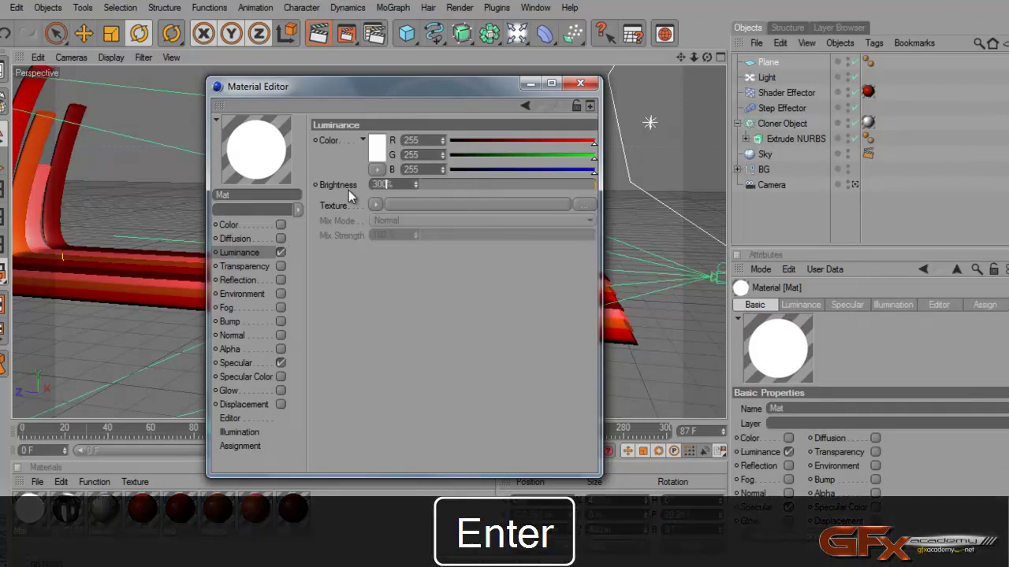
left_click(580, 83)
Step: Apply the new white luminance material to the Plane and add a Compositing tag to it
left_click_drag(678, 125, 763, 63)
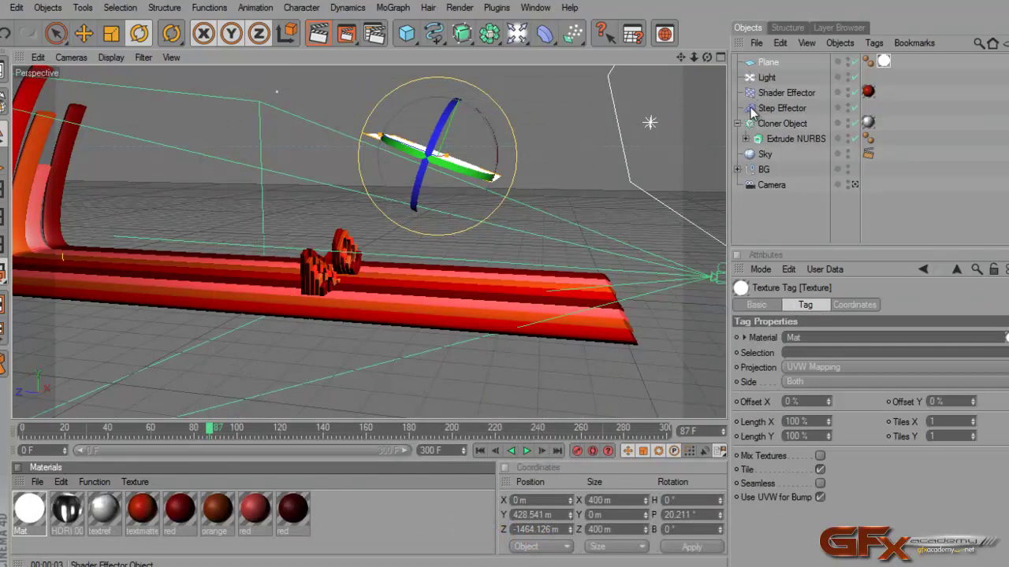
right_click(765, 63)
mouse_move(812, 40)
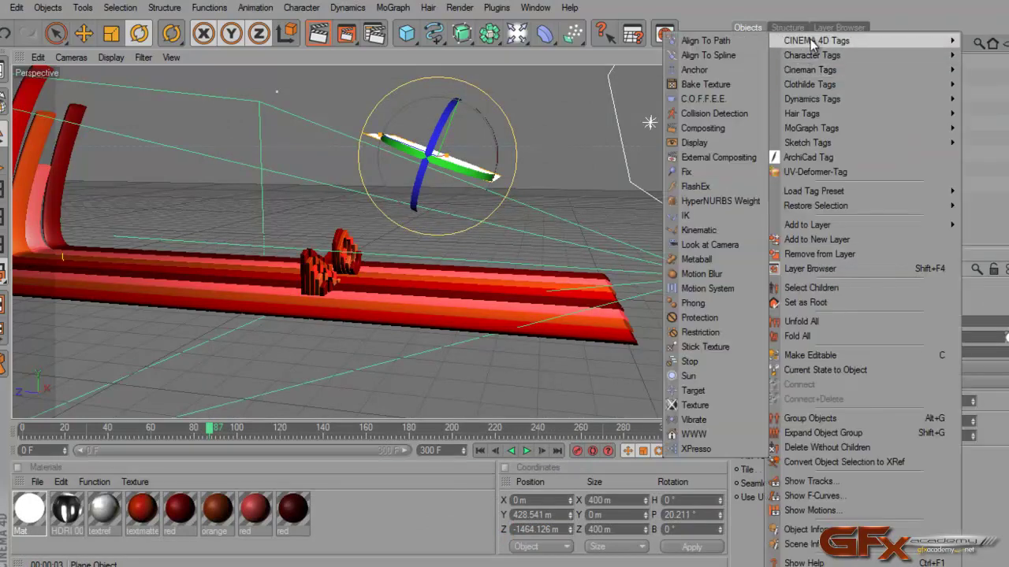
left_click(703, 129)
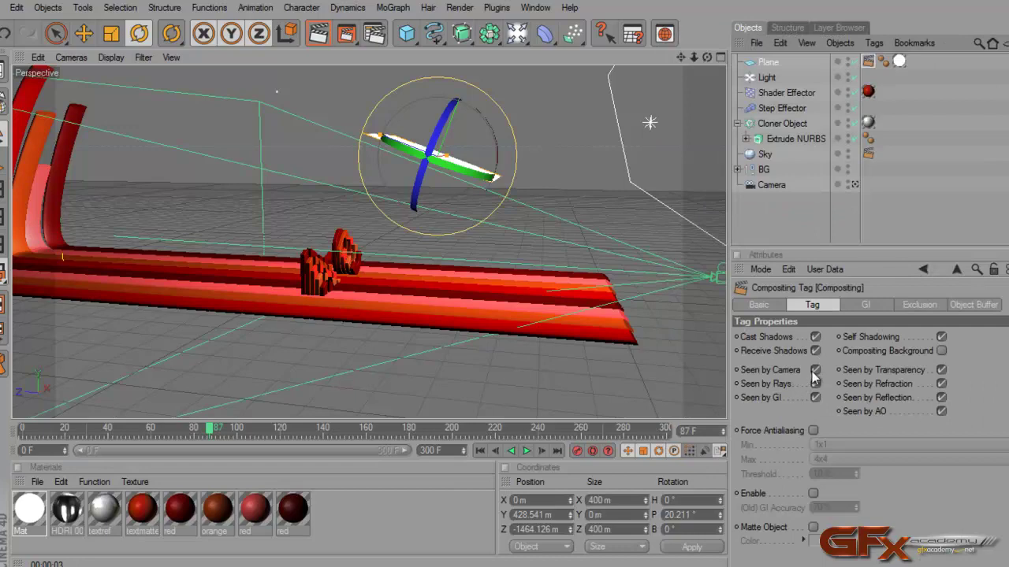
Step: Look through the scene Camera again and render a preview of the INFO text at frame 90
left_click(853, 193)
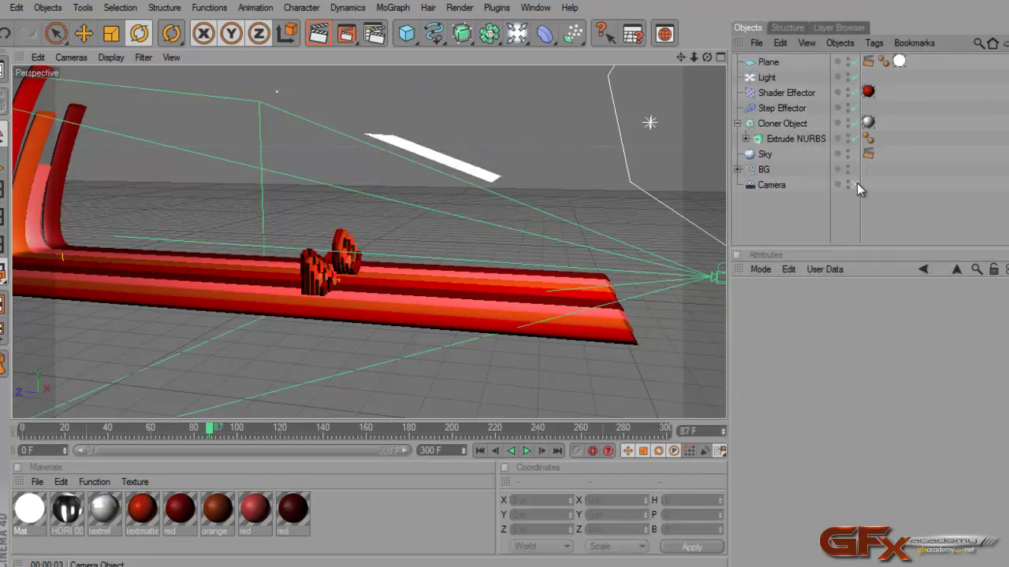
left_click(855, 184)
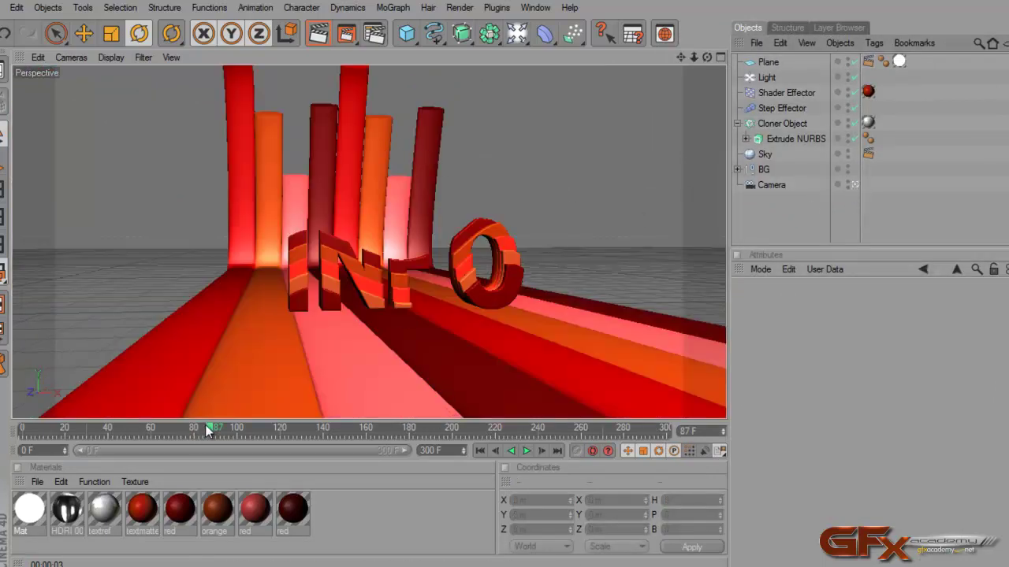
mouse_move(205, 426)
left_mouse_down()
mouse_move(45, 431)
mouse_move(295, 414)
mouse_move(209, 429)
mouse_move(218, 425)
left_mouse_up()
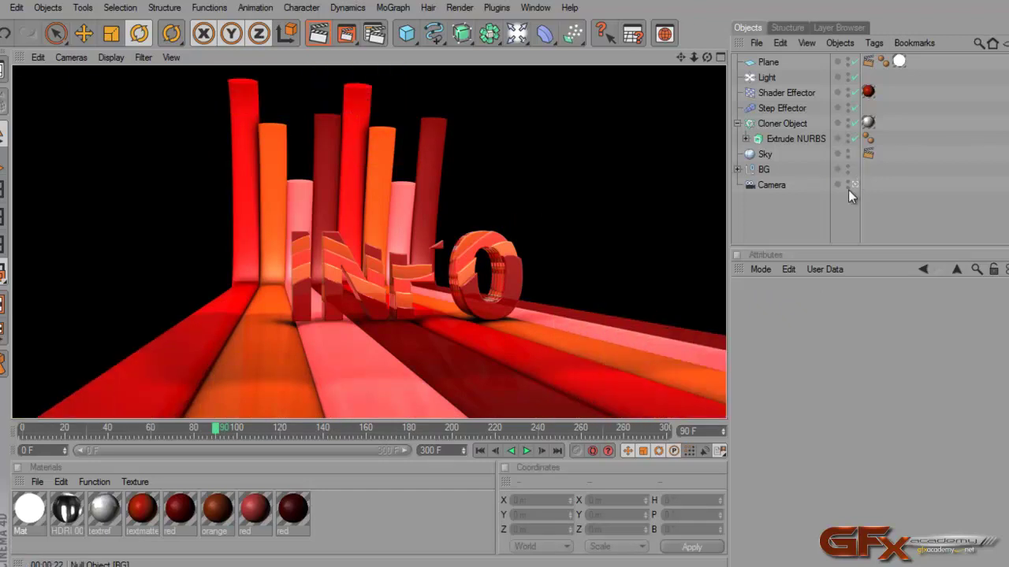
Step: Play the animation forward from frame 90 and stop it at frame 105 to check the text's motion
left_click(526, 451)
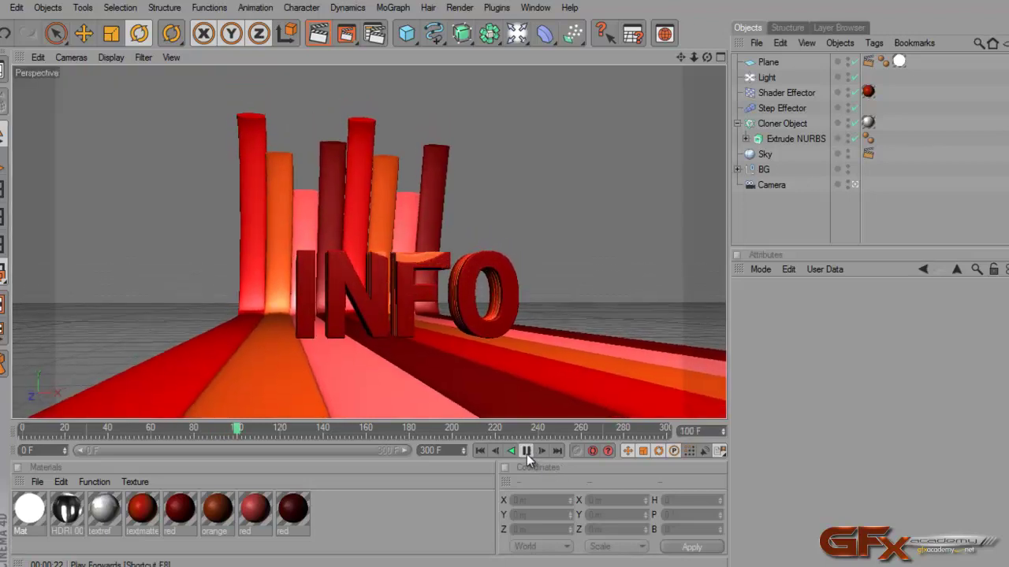
left_click(526, 452)
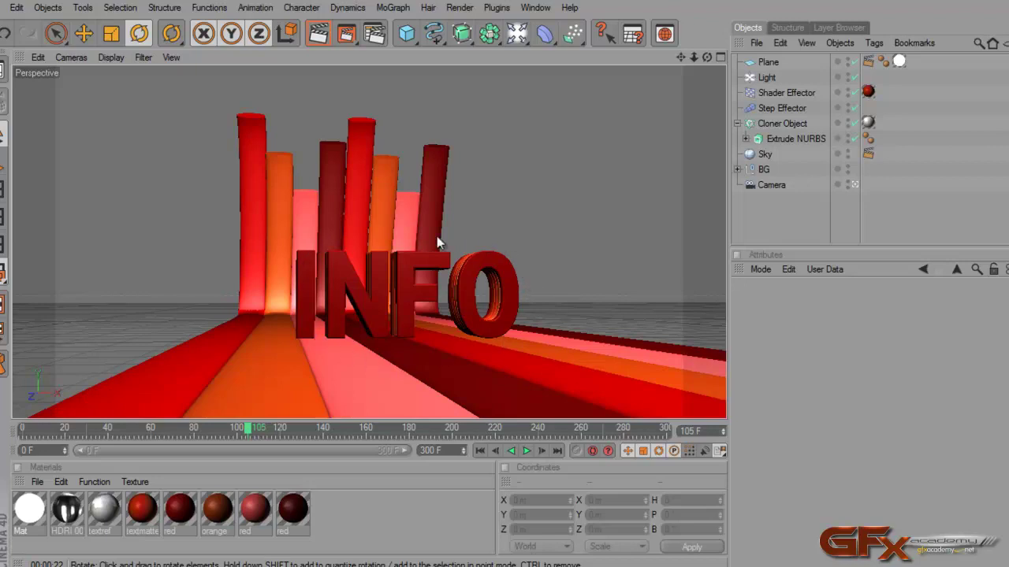
key("F9")
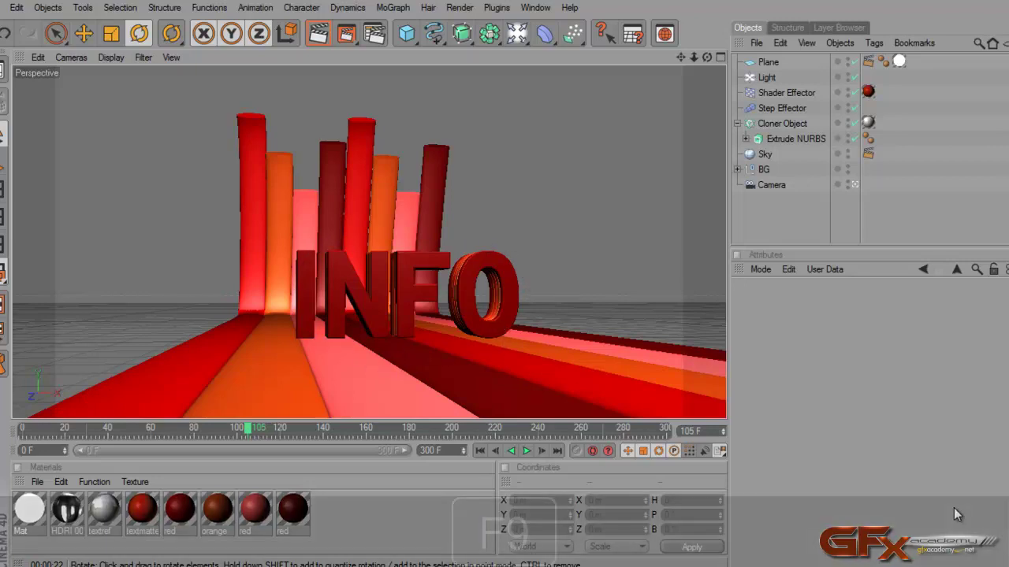